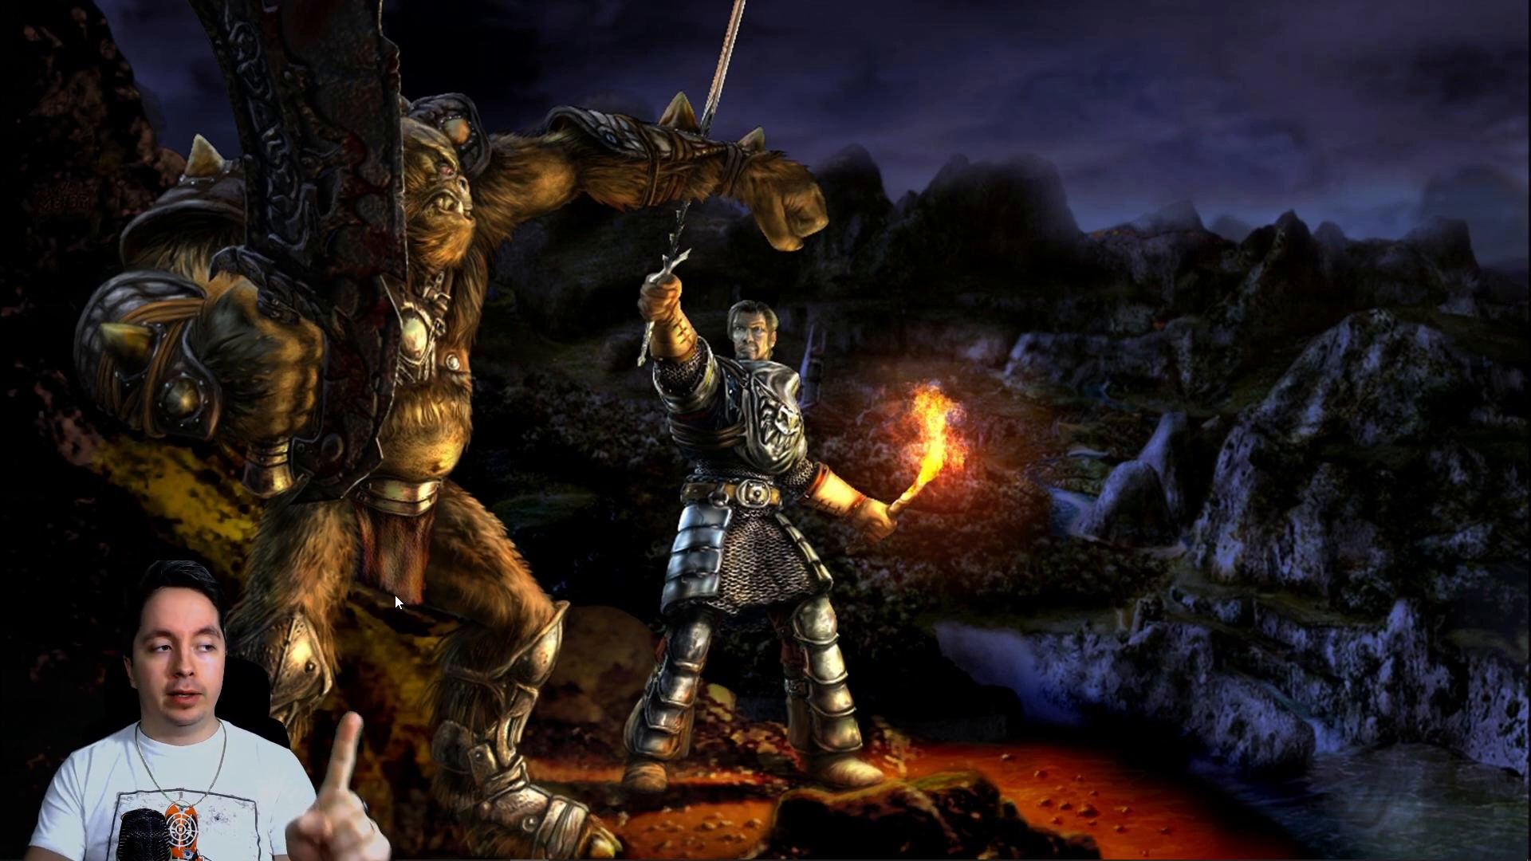
Launch NewBalanceMod.exe from the 1) Returning folder on drive E: and choose English as the setup language.
mouse_move(391, 849)
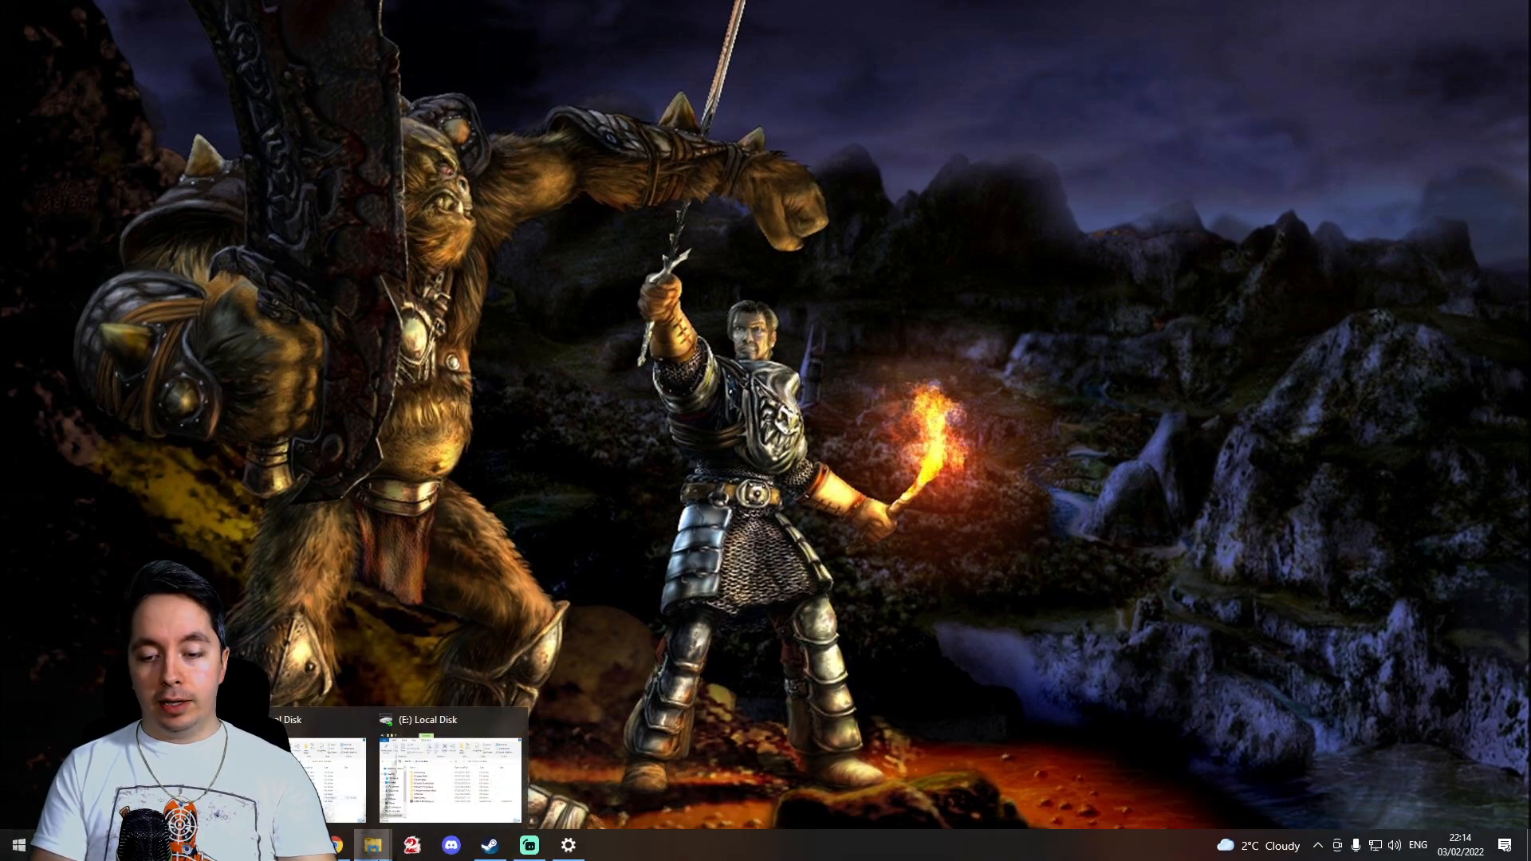
click(451, 777)
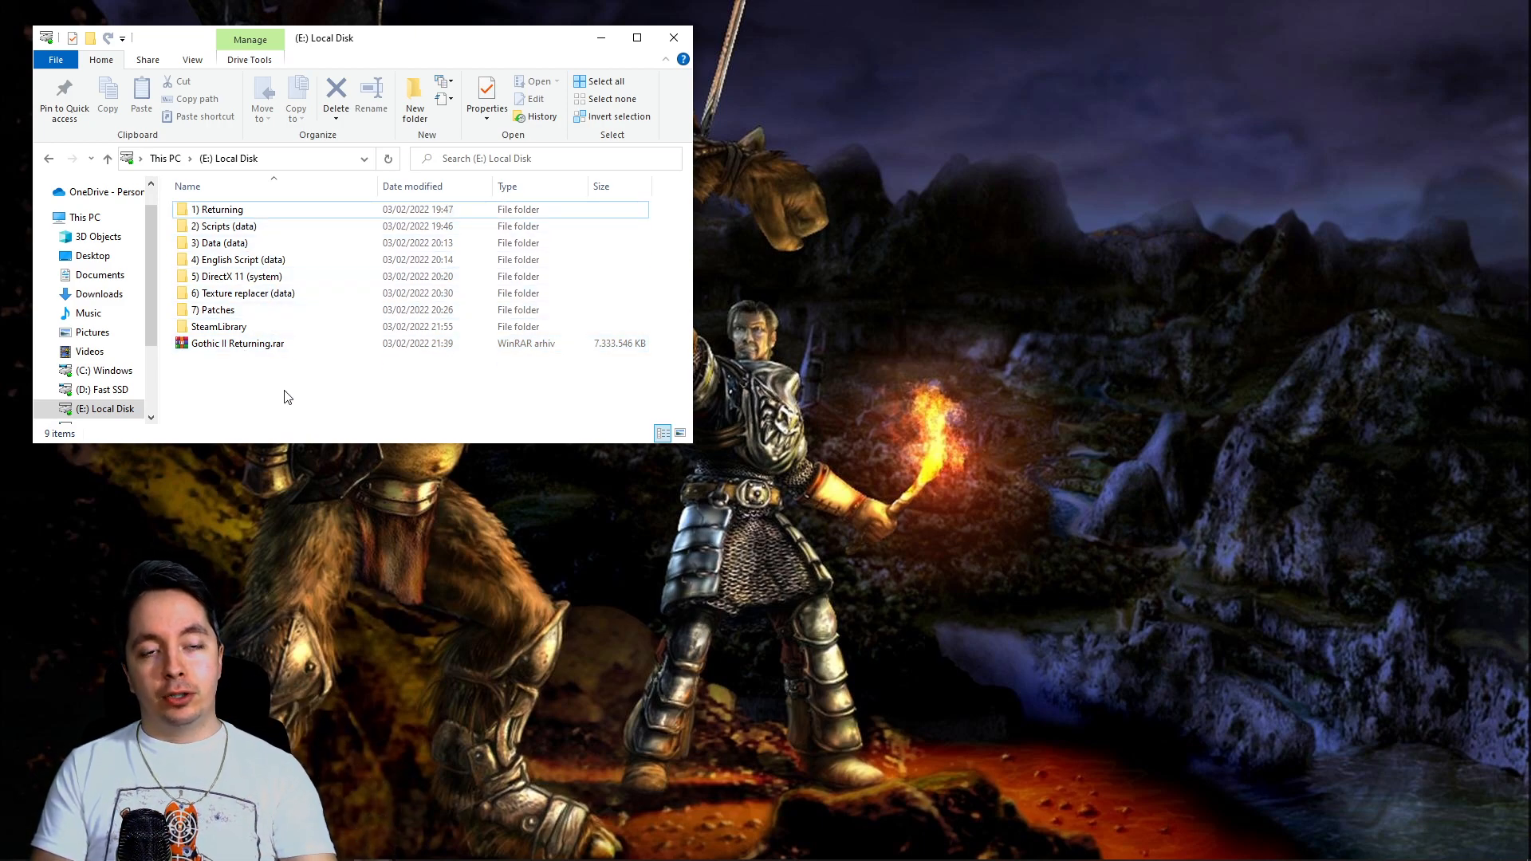
double_click(263, 212)
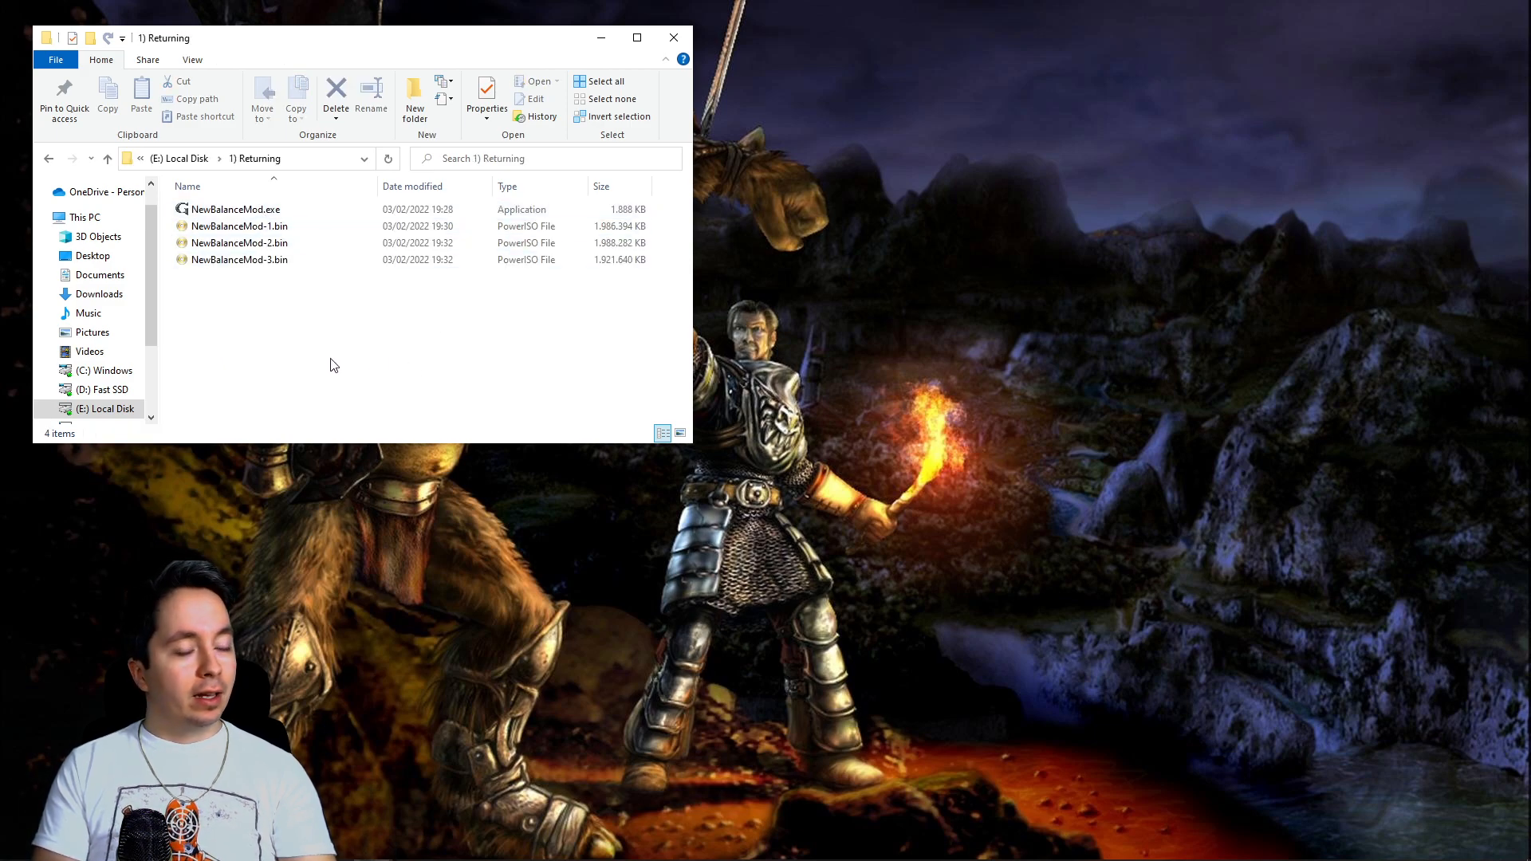
click(285, 212)
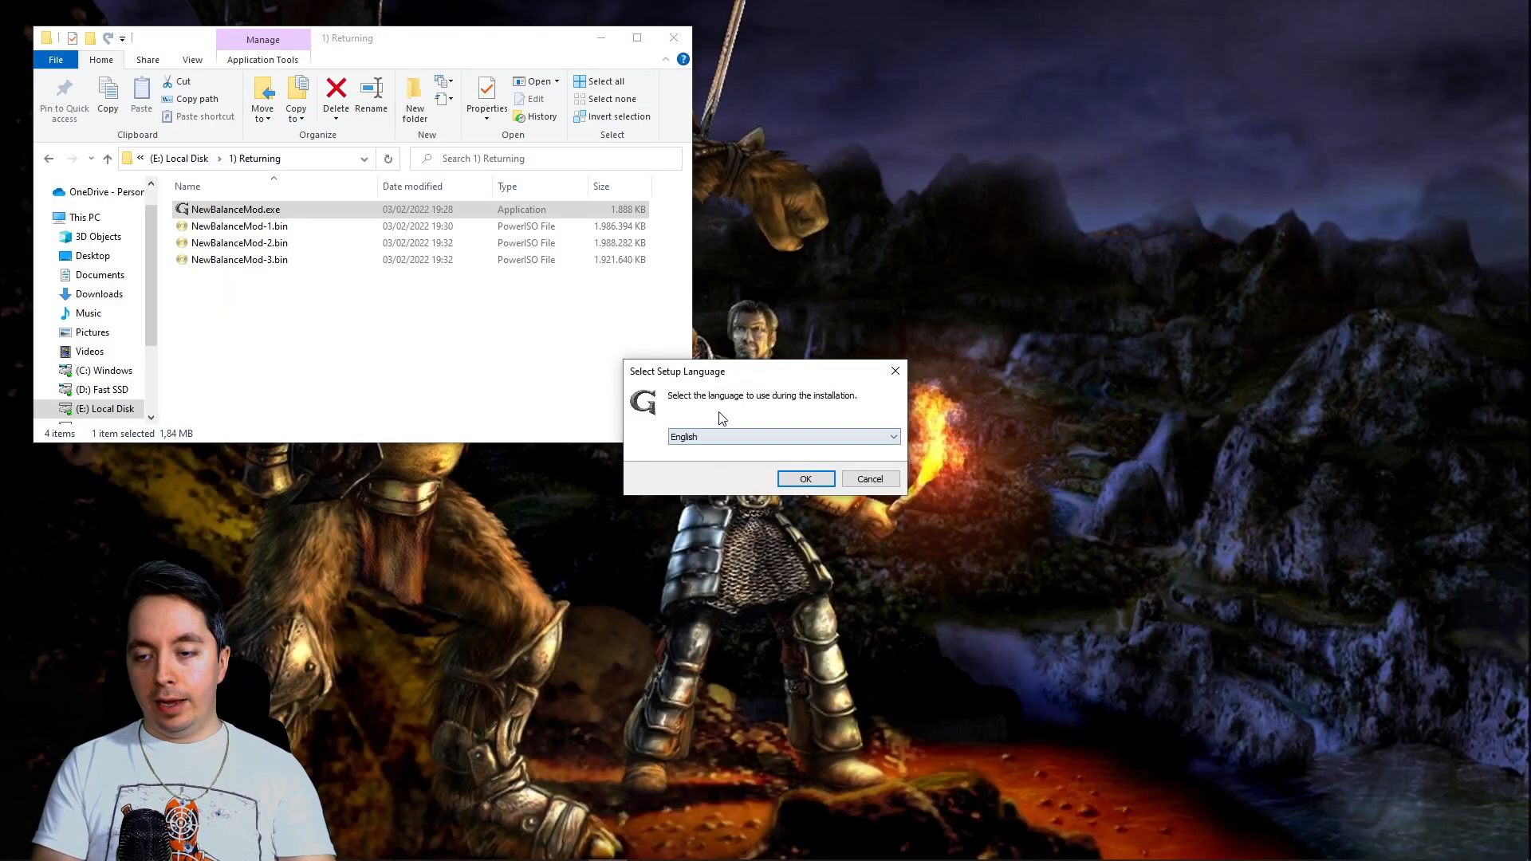
drag(746, 381, 724, 395)
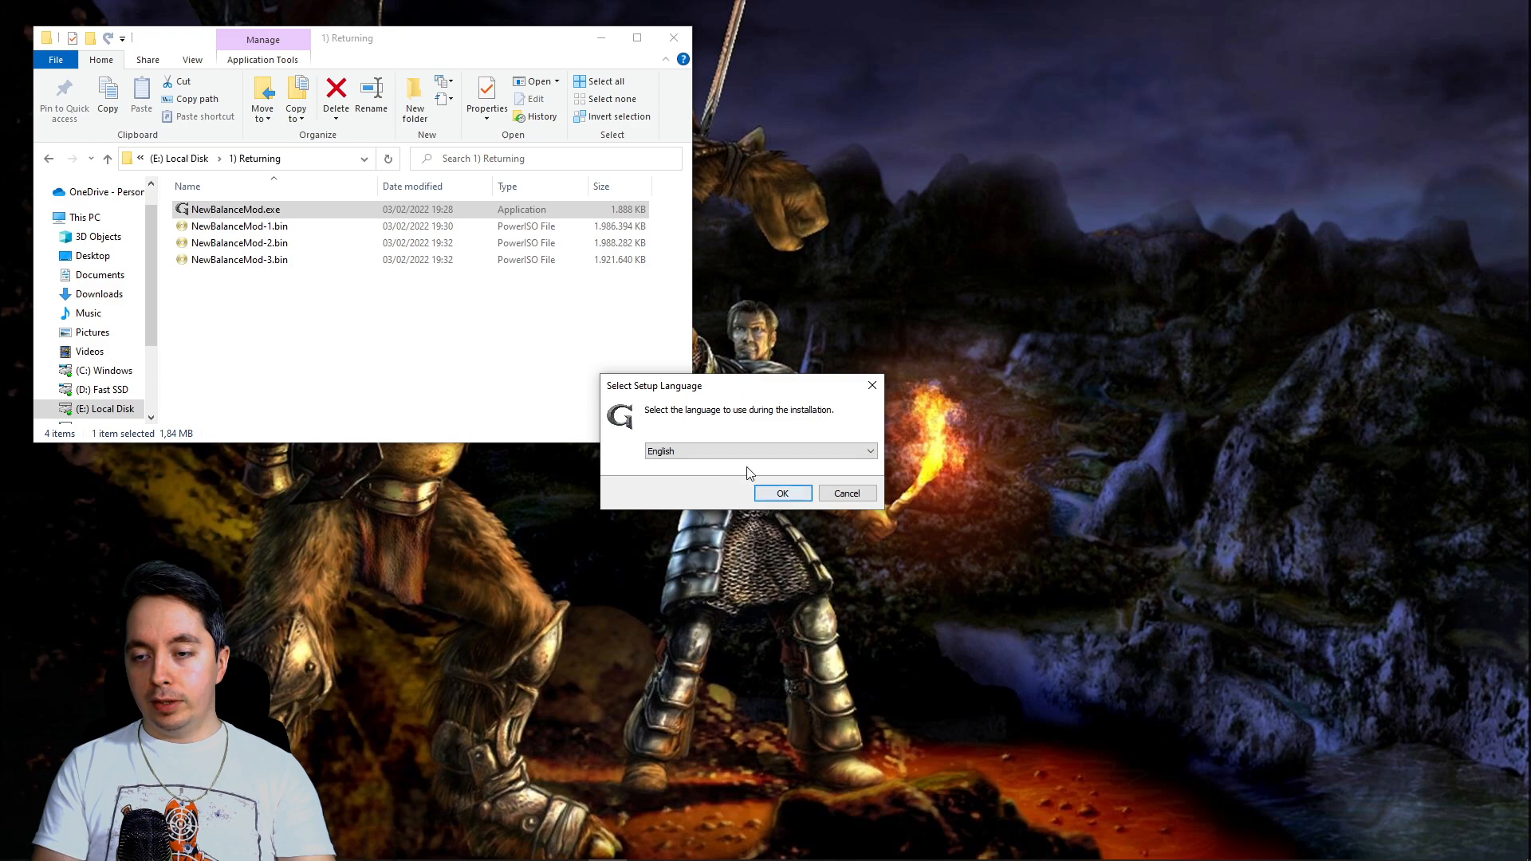
click(780, 493)
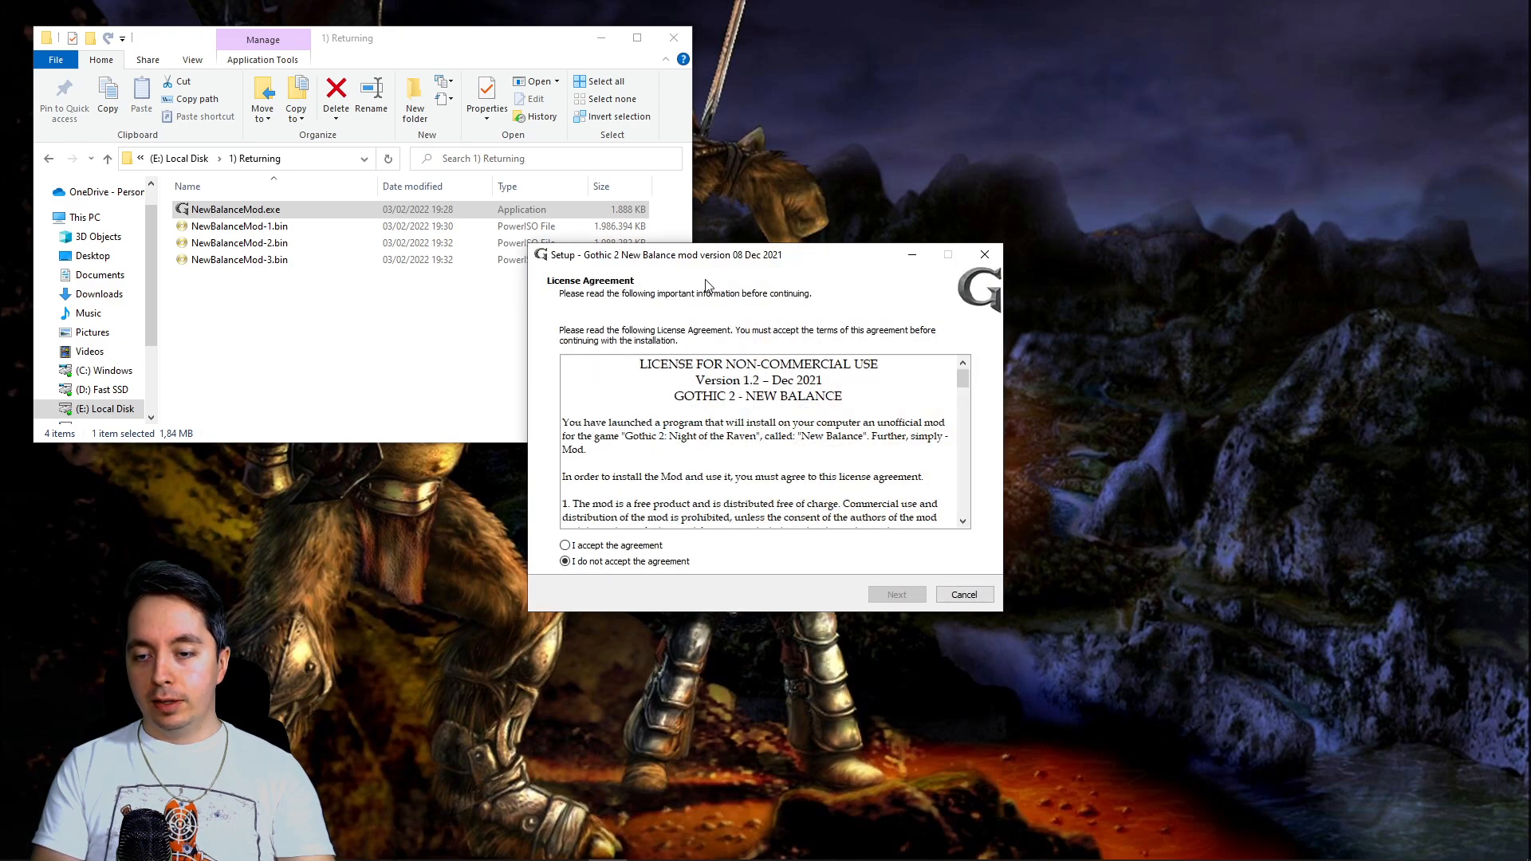
Accept the license agreement and install to E:\SteamLibrary\steamapps\common\Gothic II.
click(602, 545)
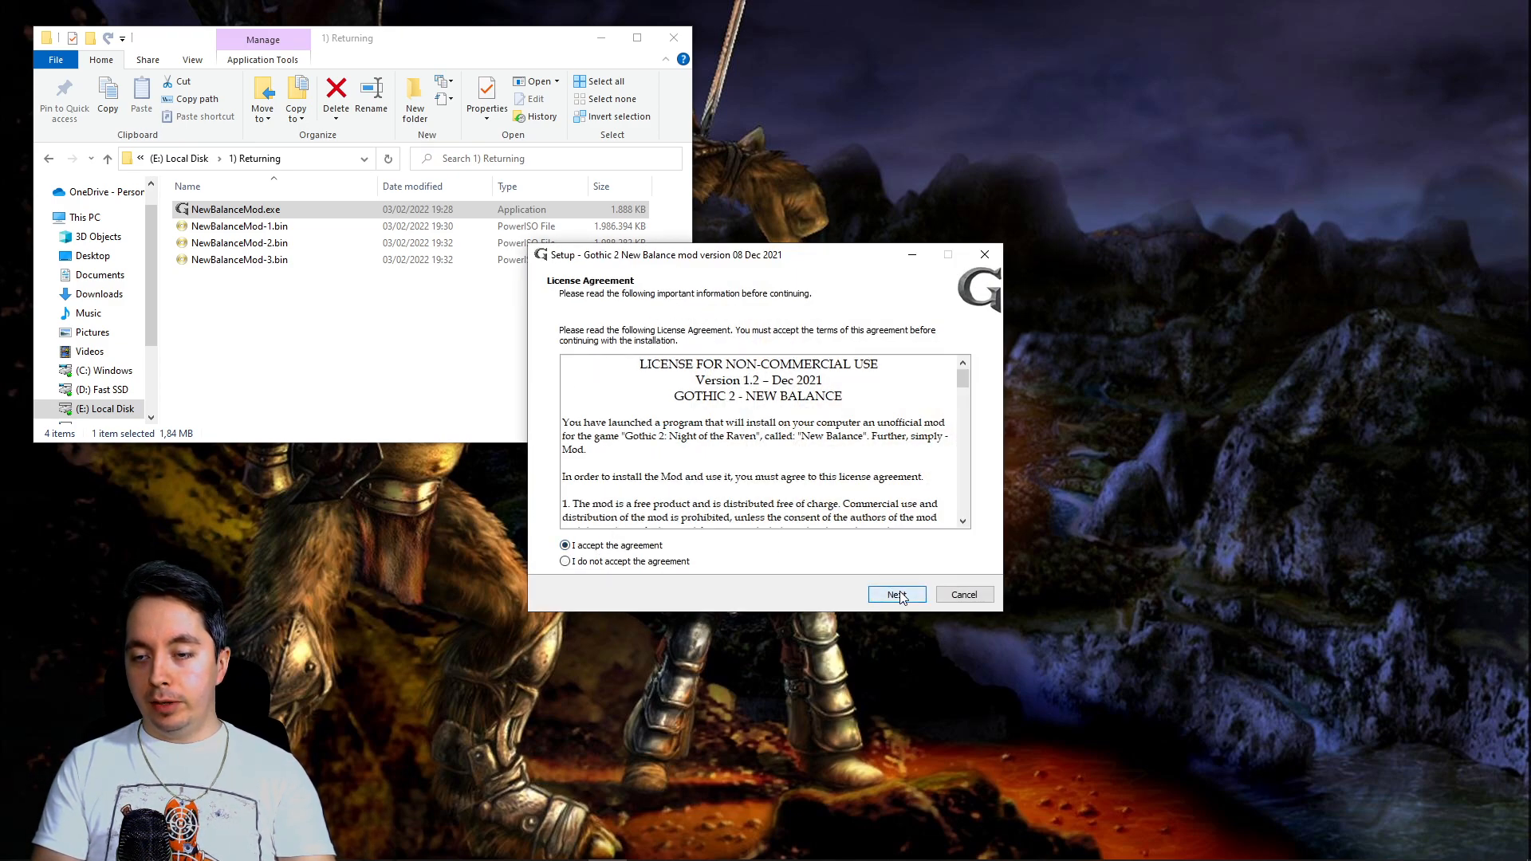
click(895, 594)
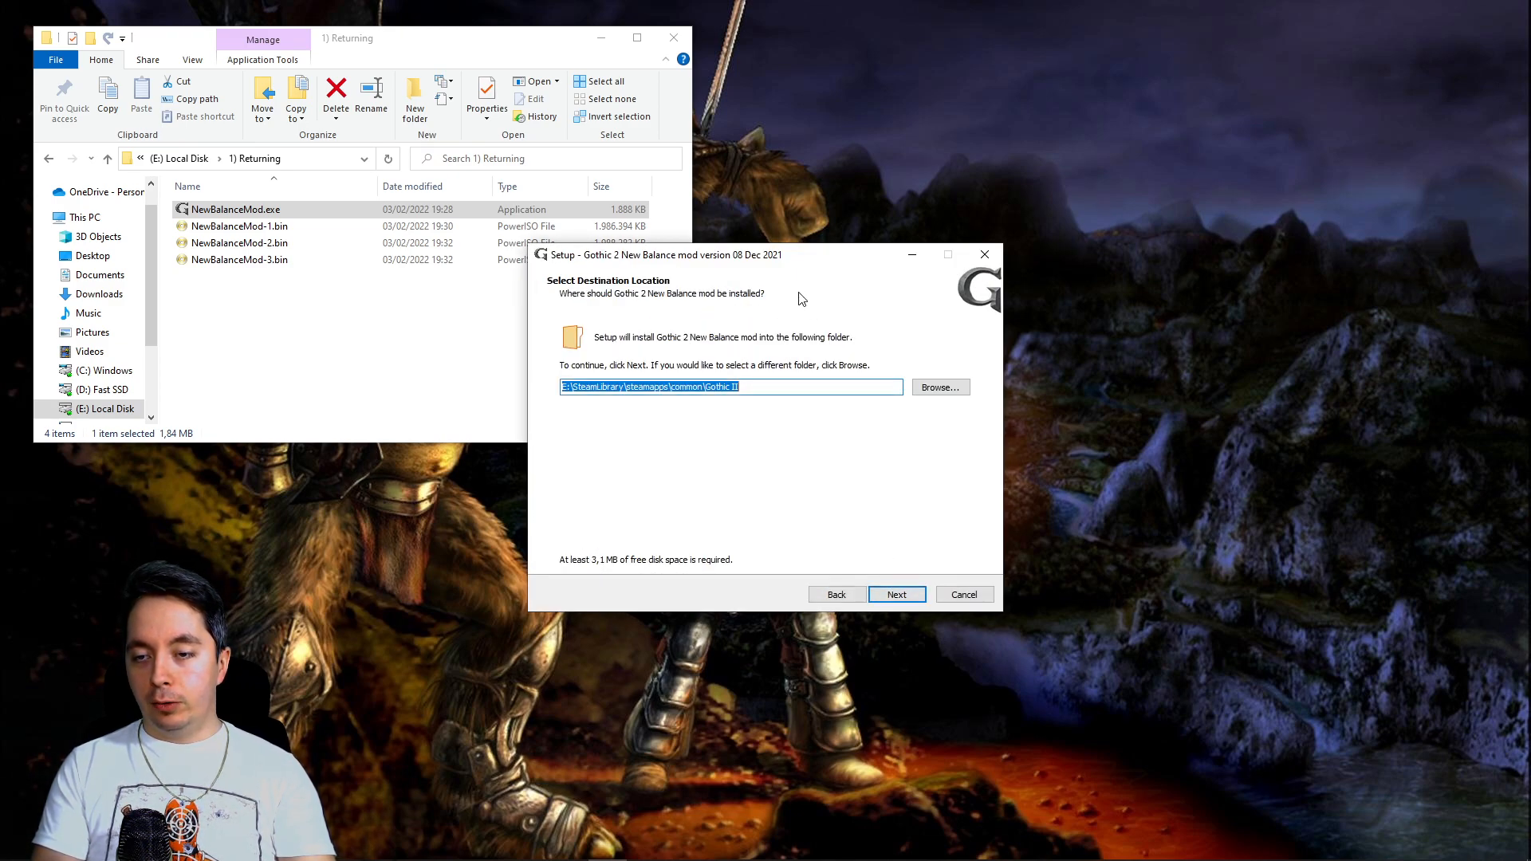
click(610, 389)
drag(565, 388, 742, 388)
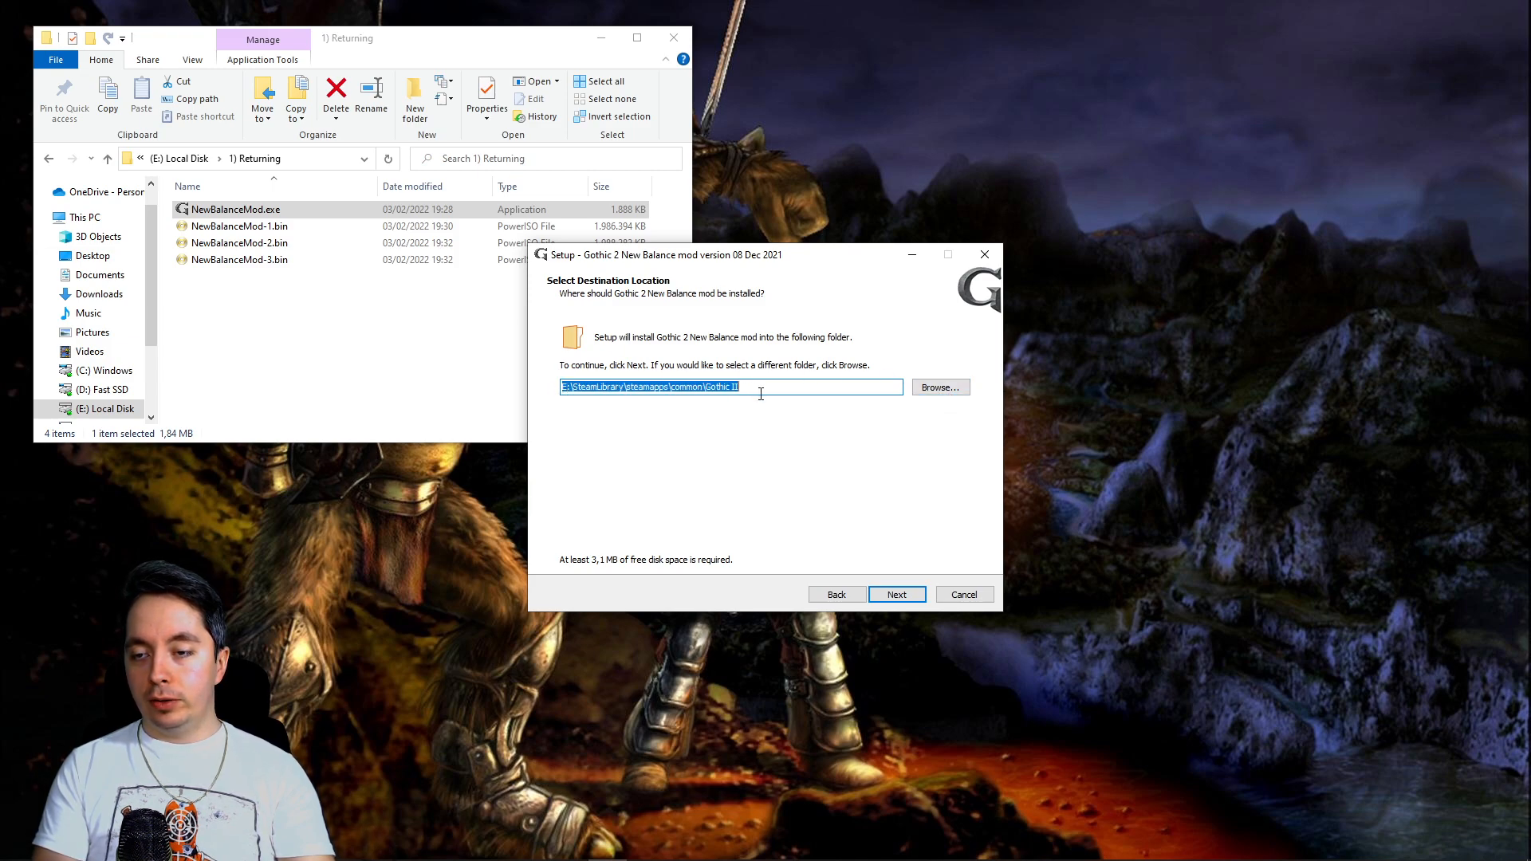
click(748, 388)
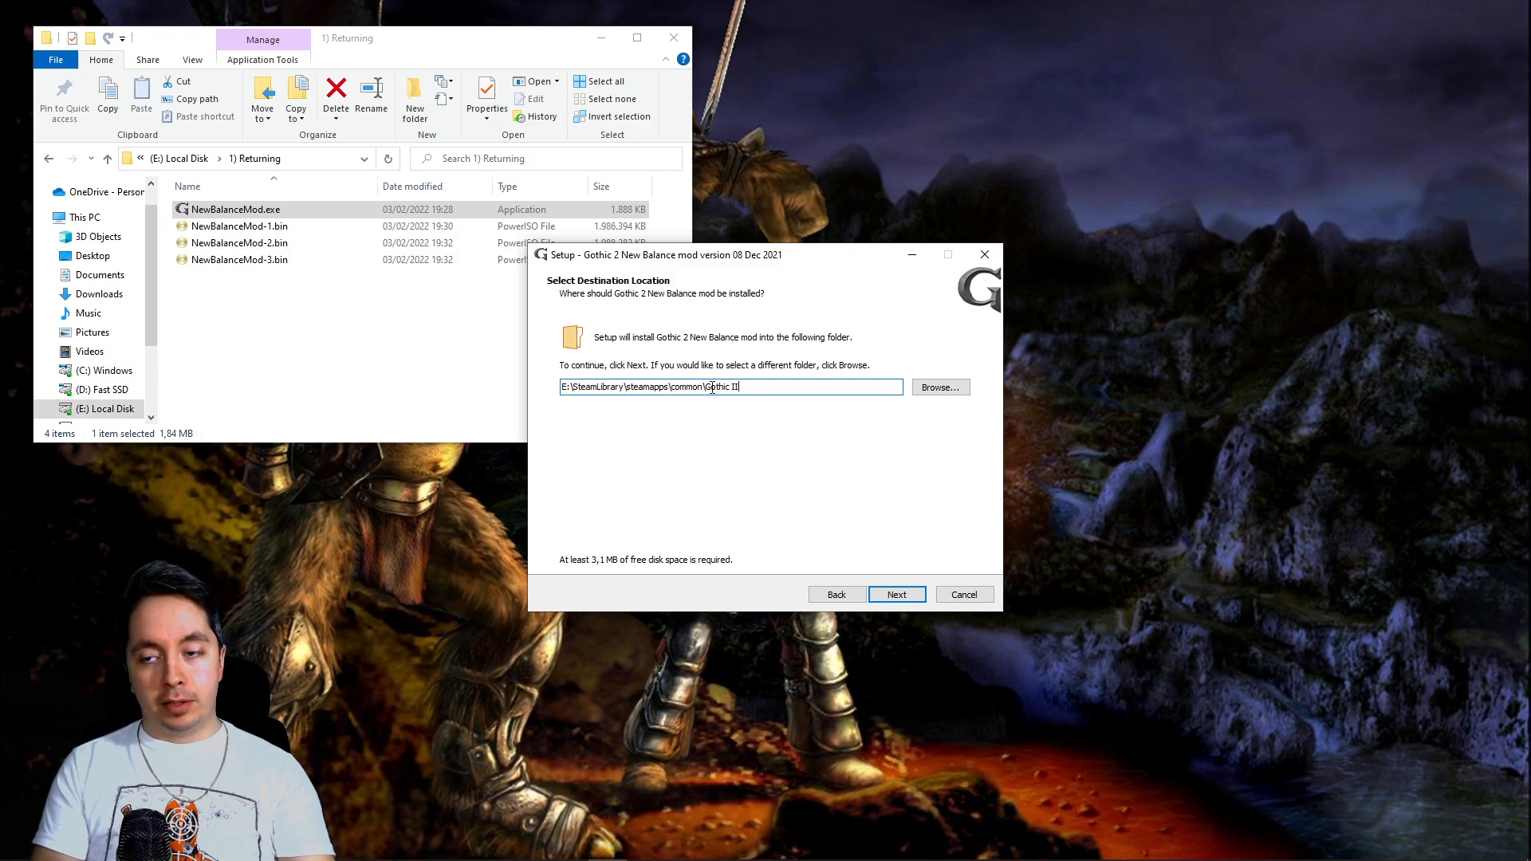
click(910, 600)
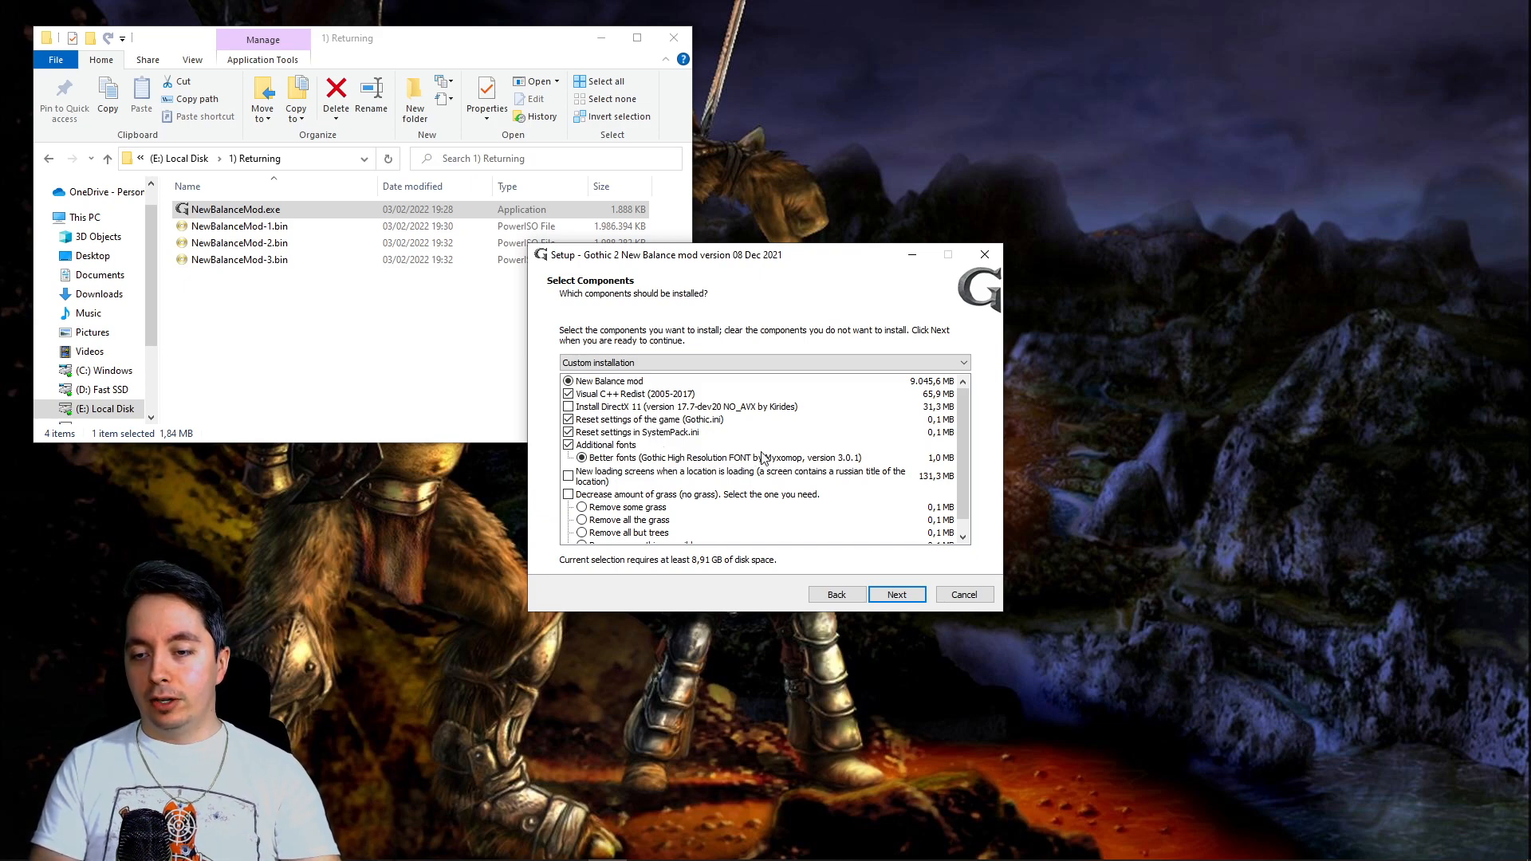
Exclude Additional fonts from the components, keep the desktop shortcut option, and start the installation.
click(569, 446)
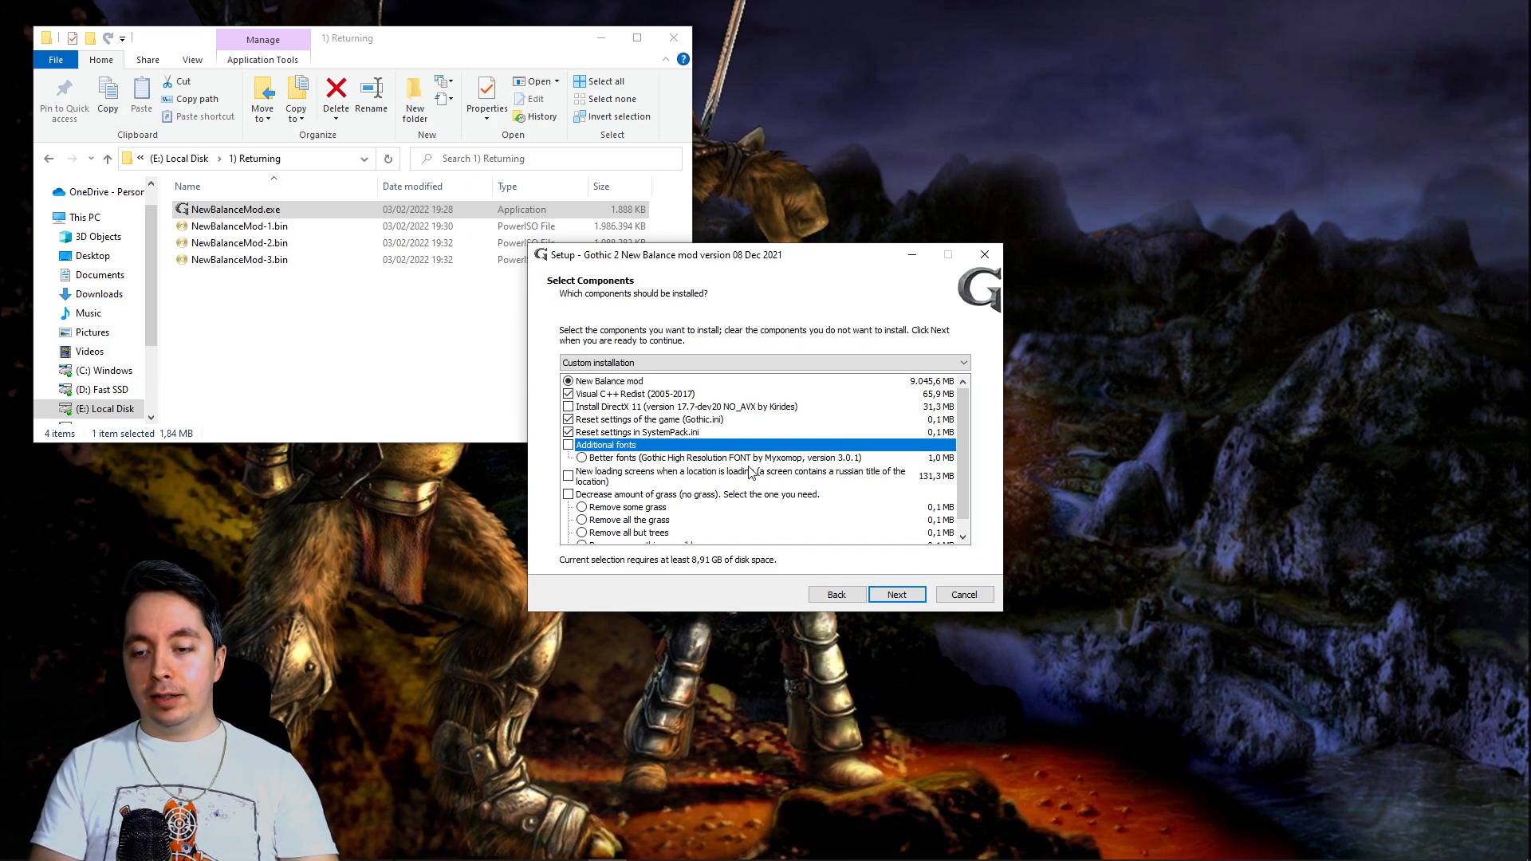
scroll(654, 478, down, 1)
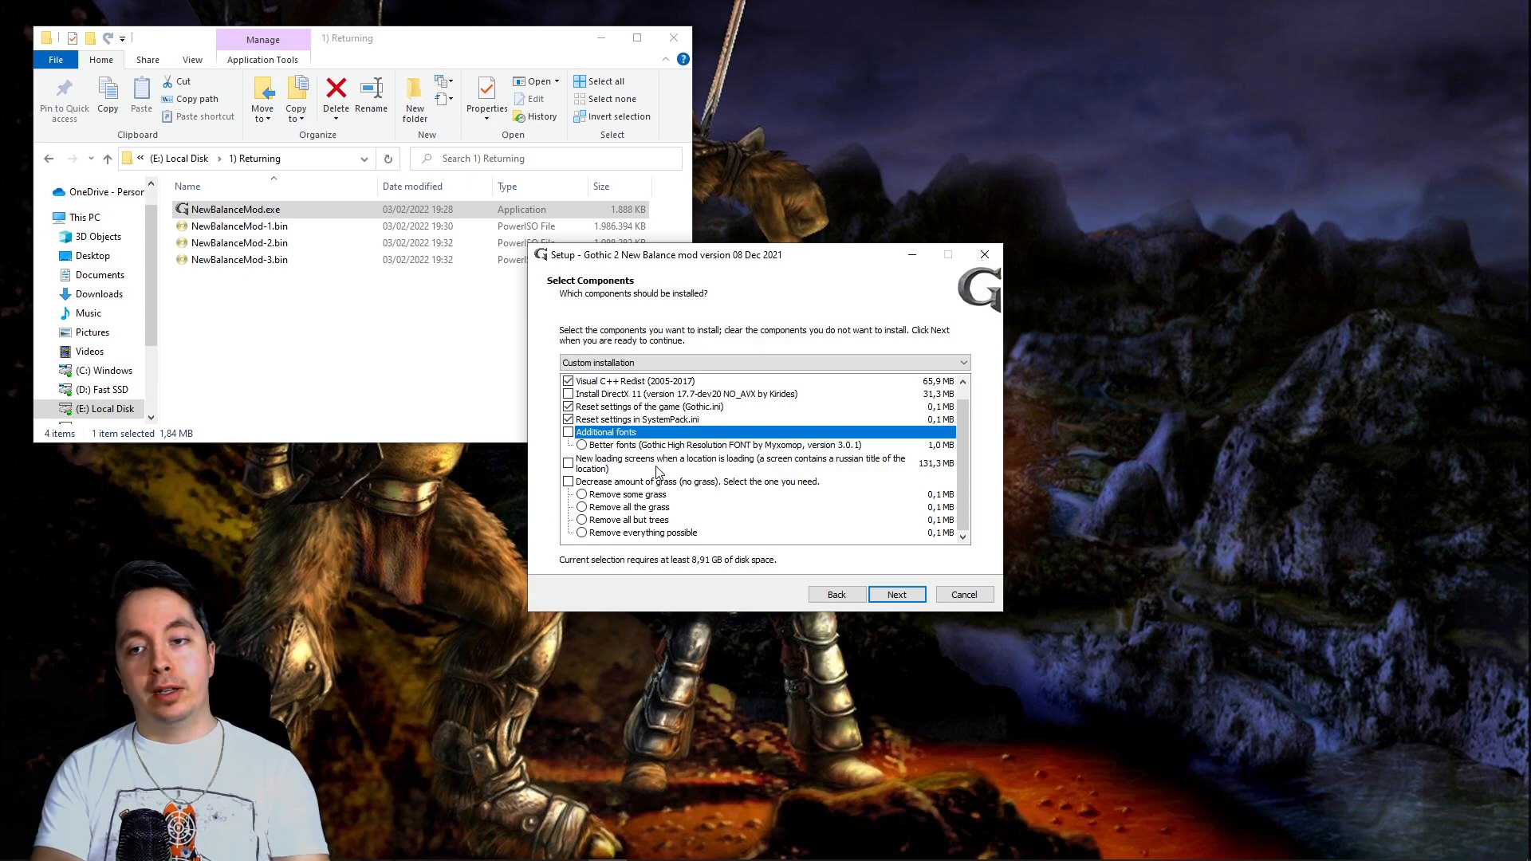
scroll(654, 467, up, 1)
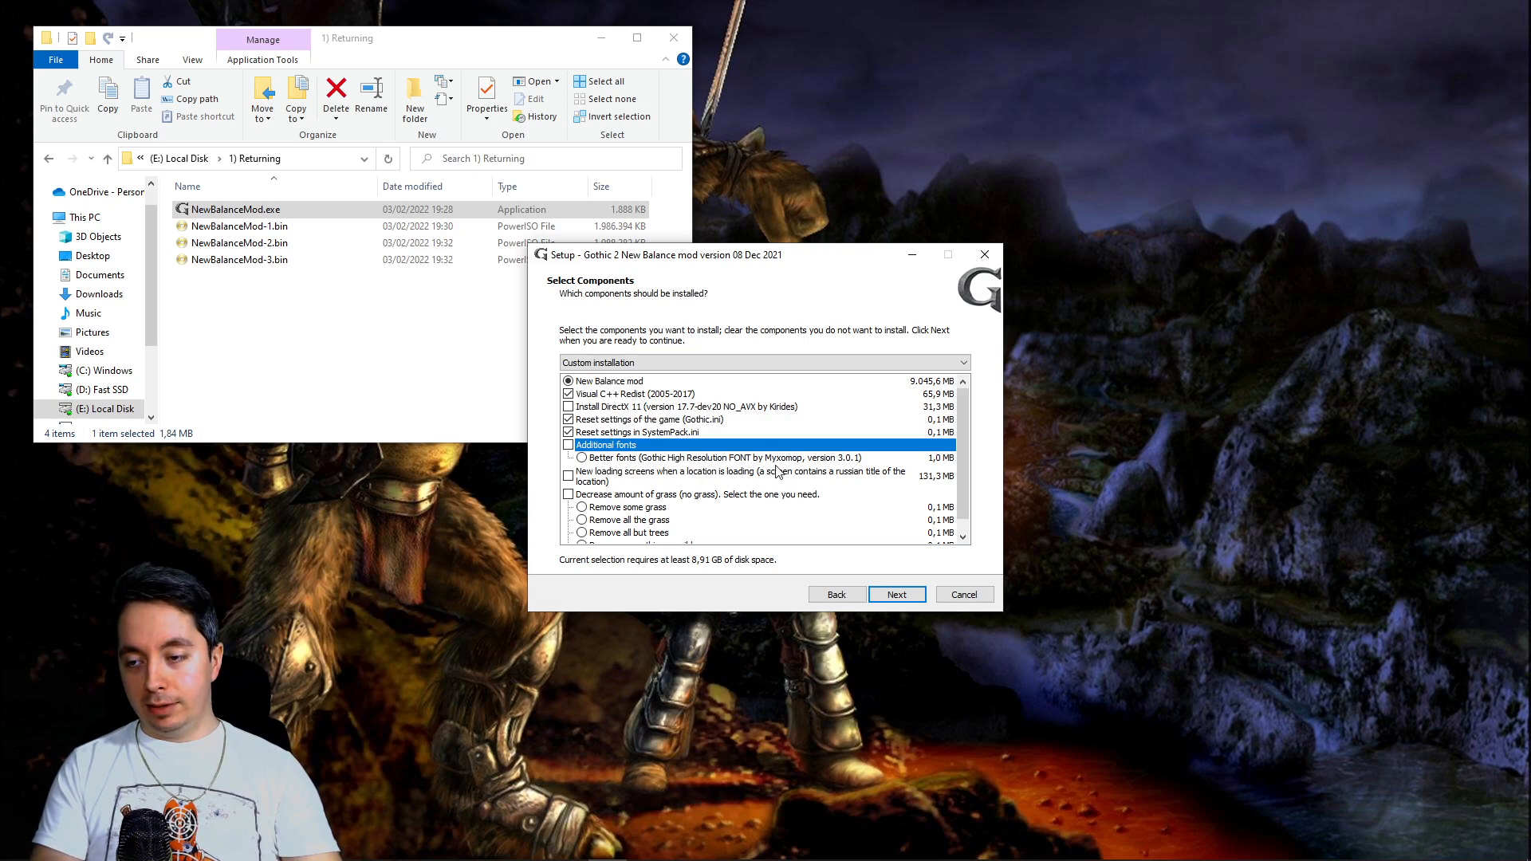
scroll(797, 490, down, 1)
click(897, 595)
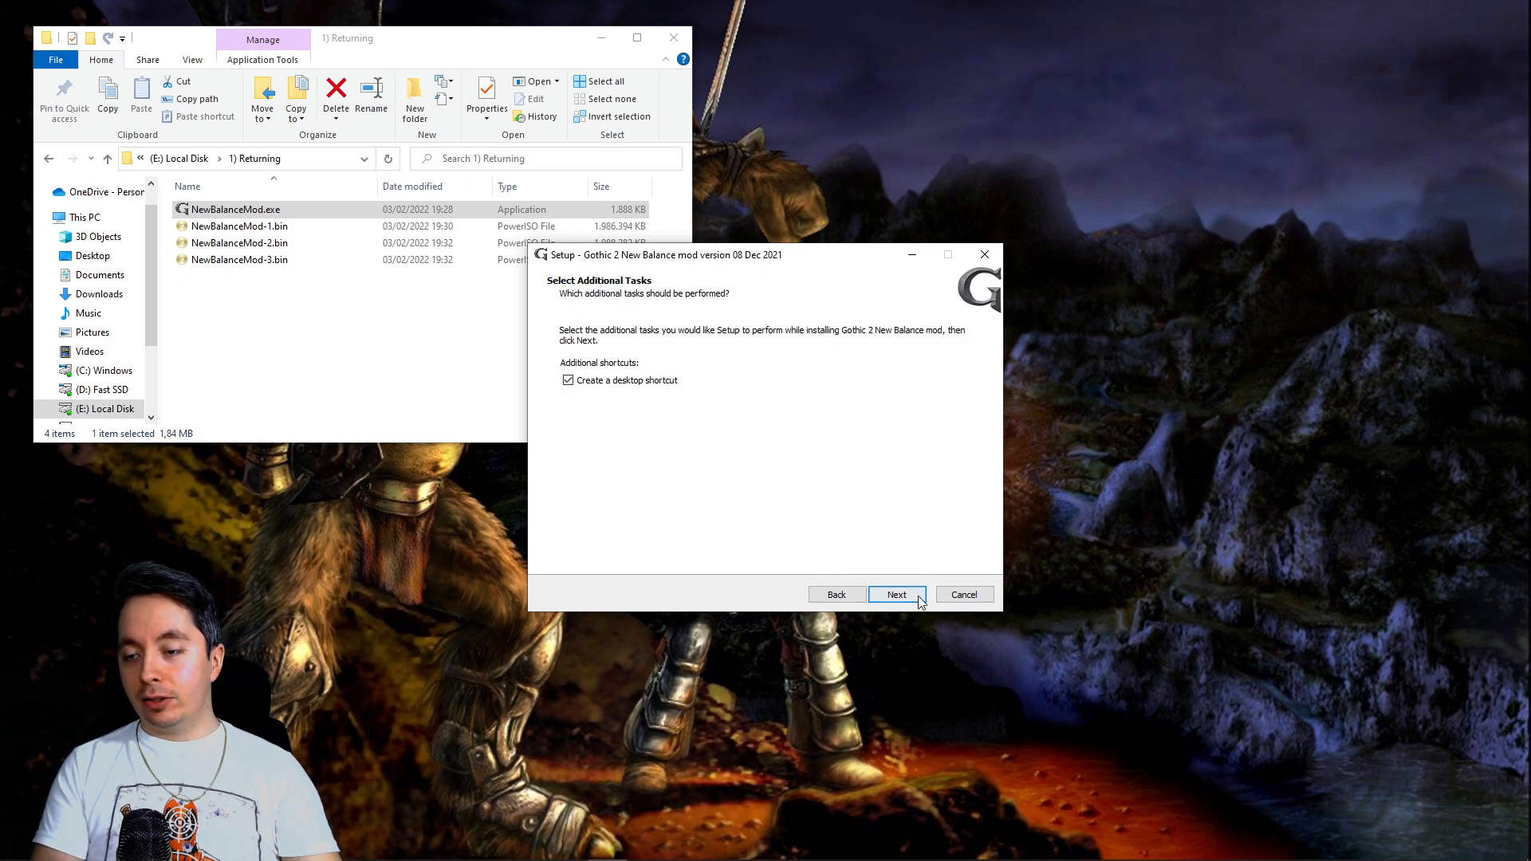
click(897, 597)
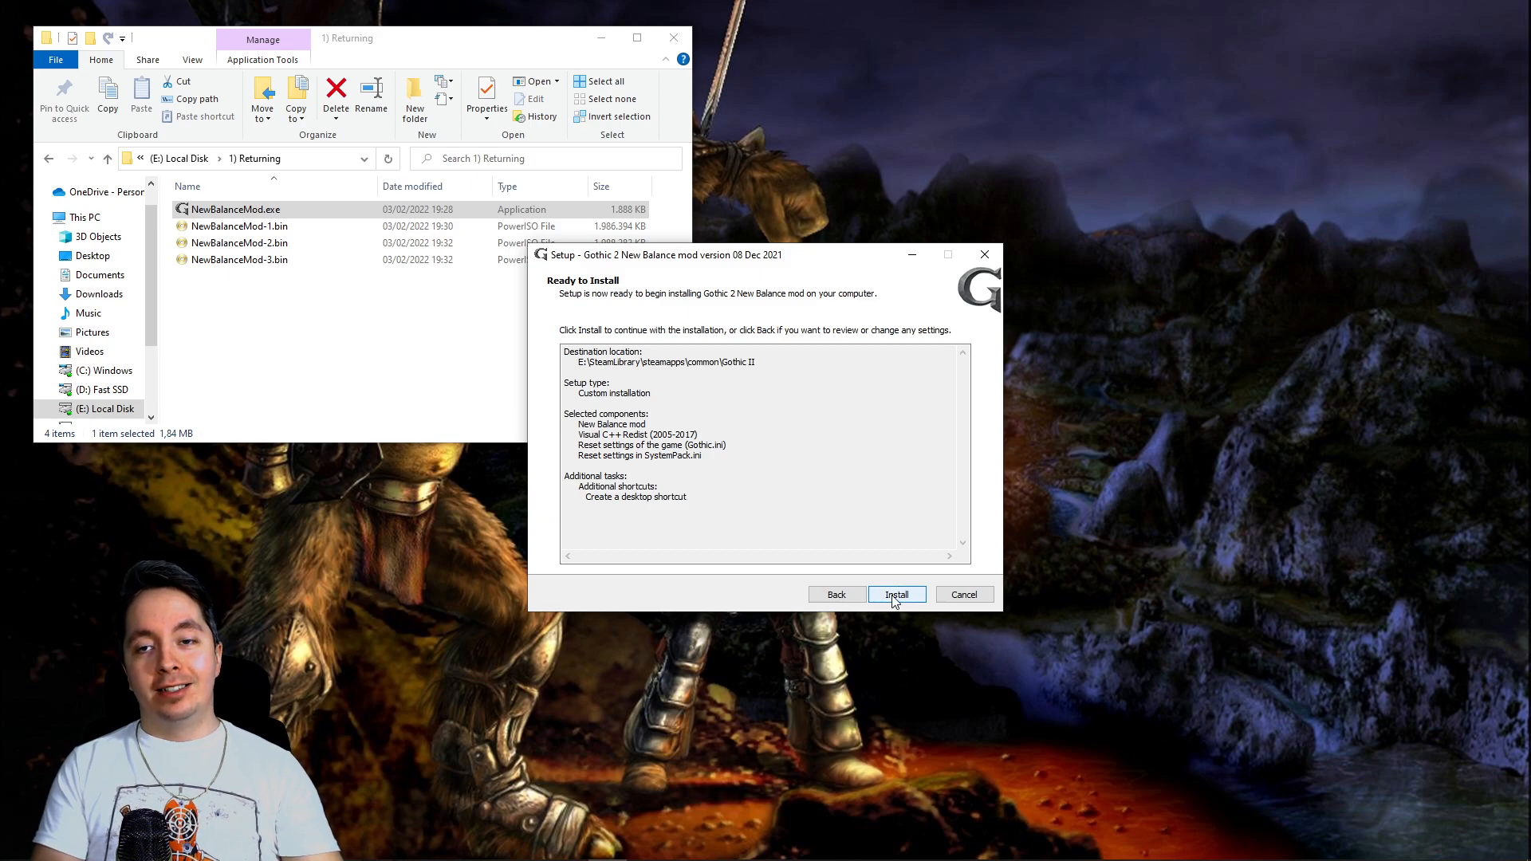
click(894, 596)
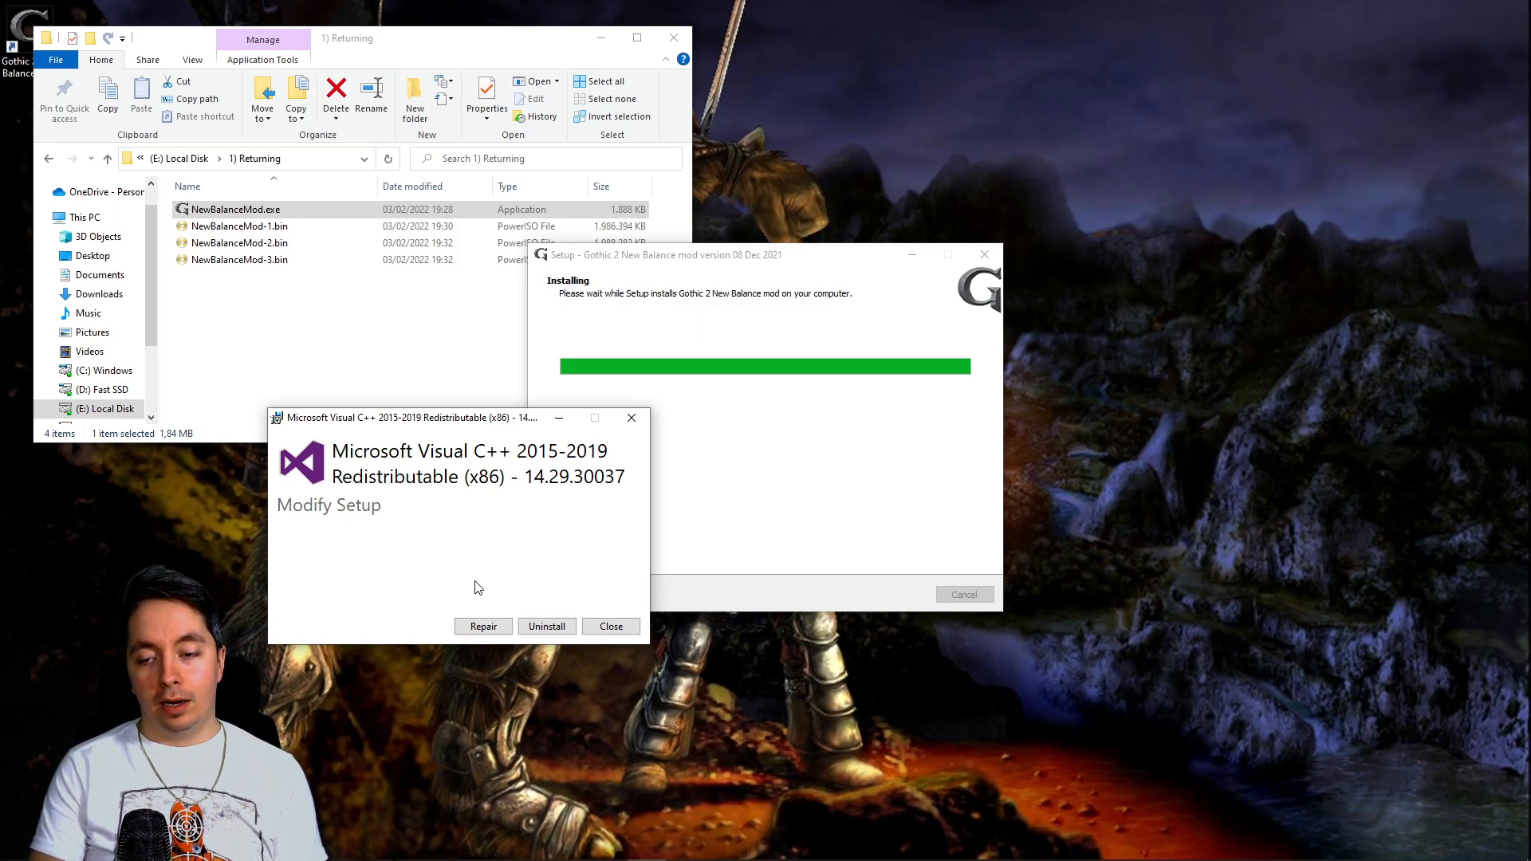
Repair the Microsoft Visual C++ 2015-2019 Redistributable (x86) and finish the mod setup without launching the mod.
click(479, 627)
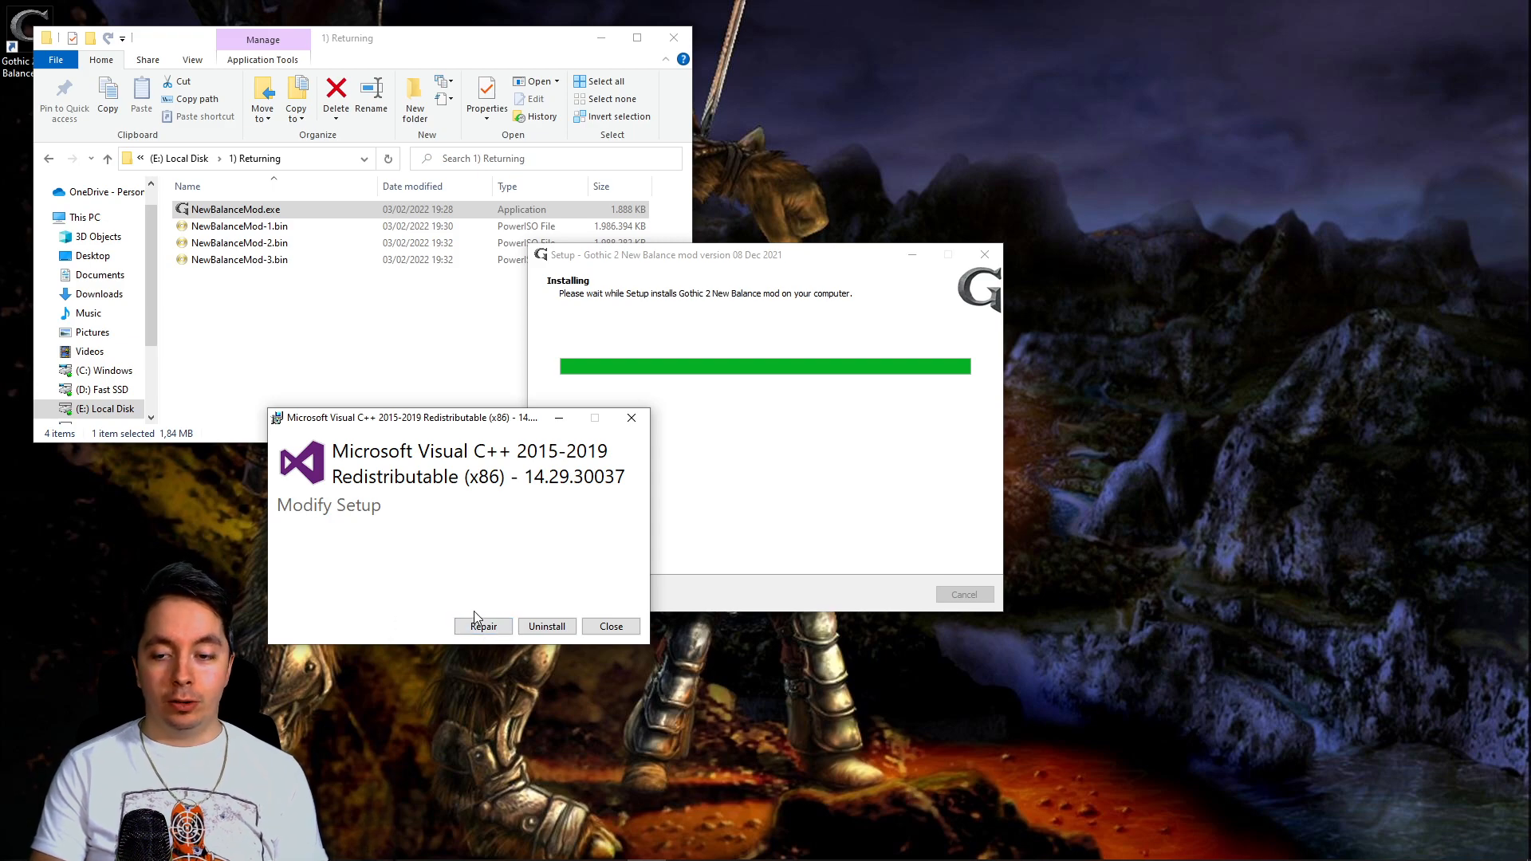
click(484, 628)
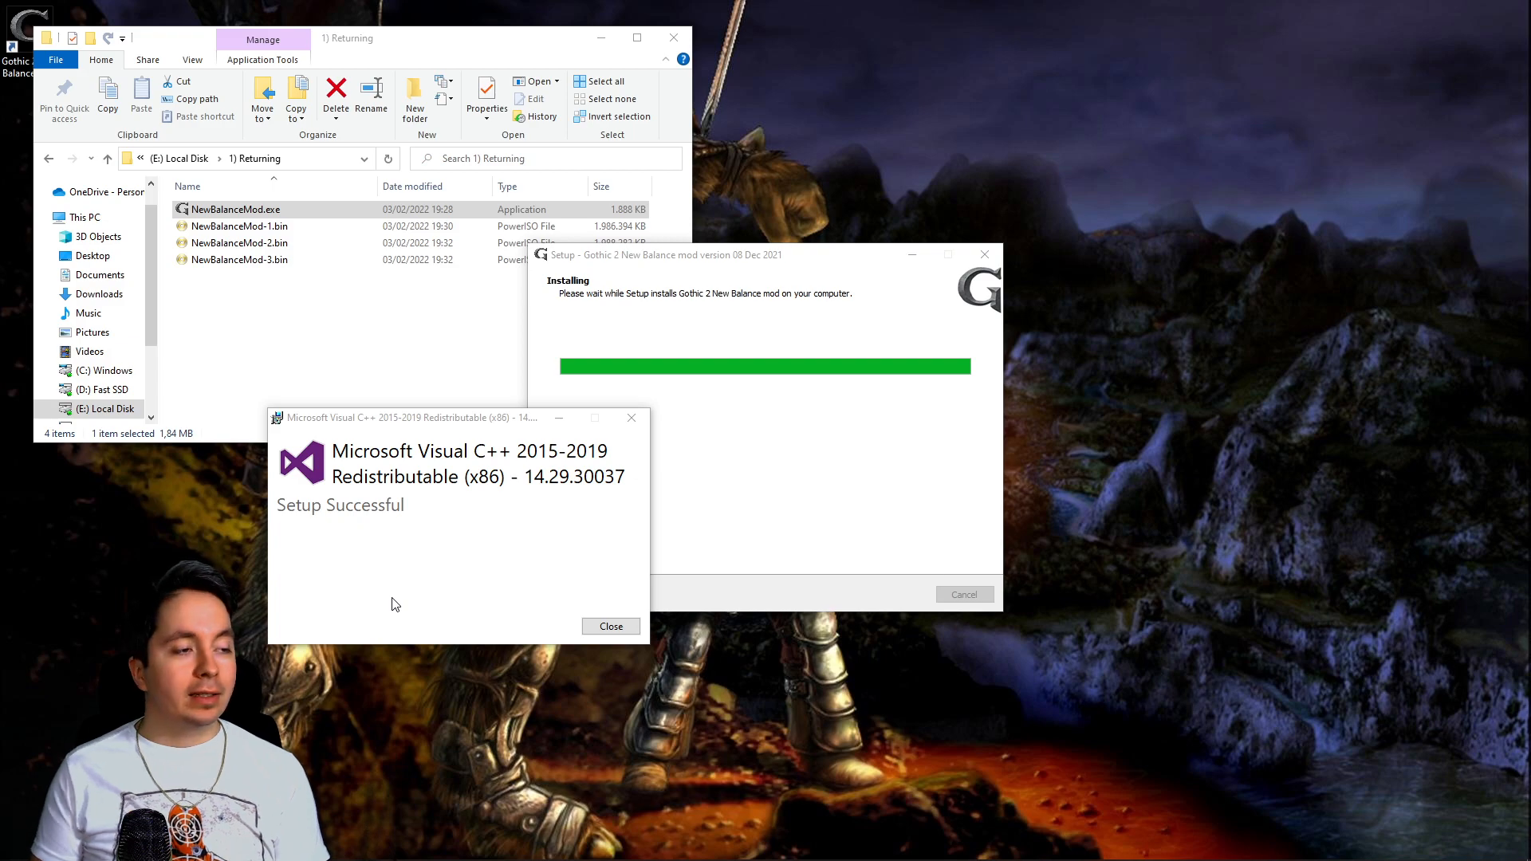
click(619, 626)
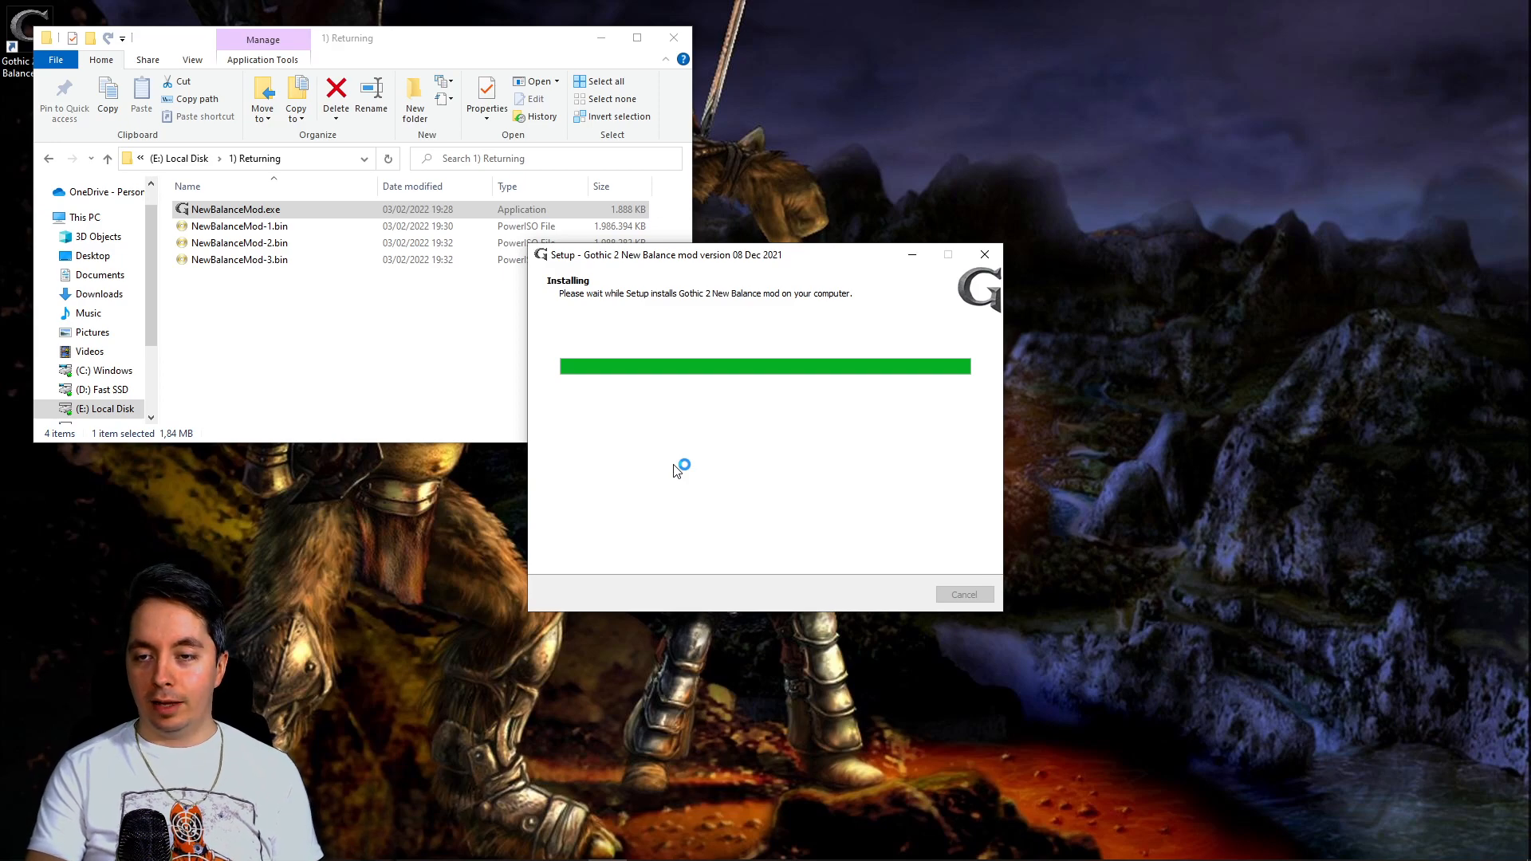
click(706, 385)
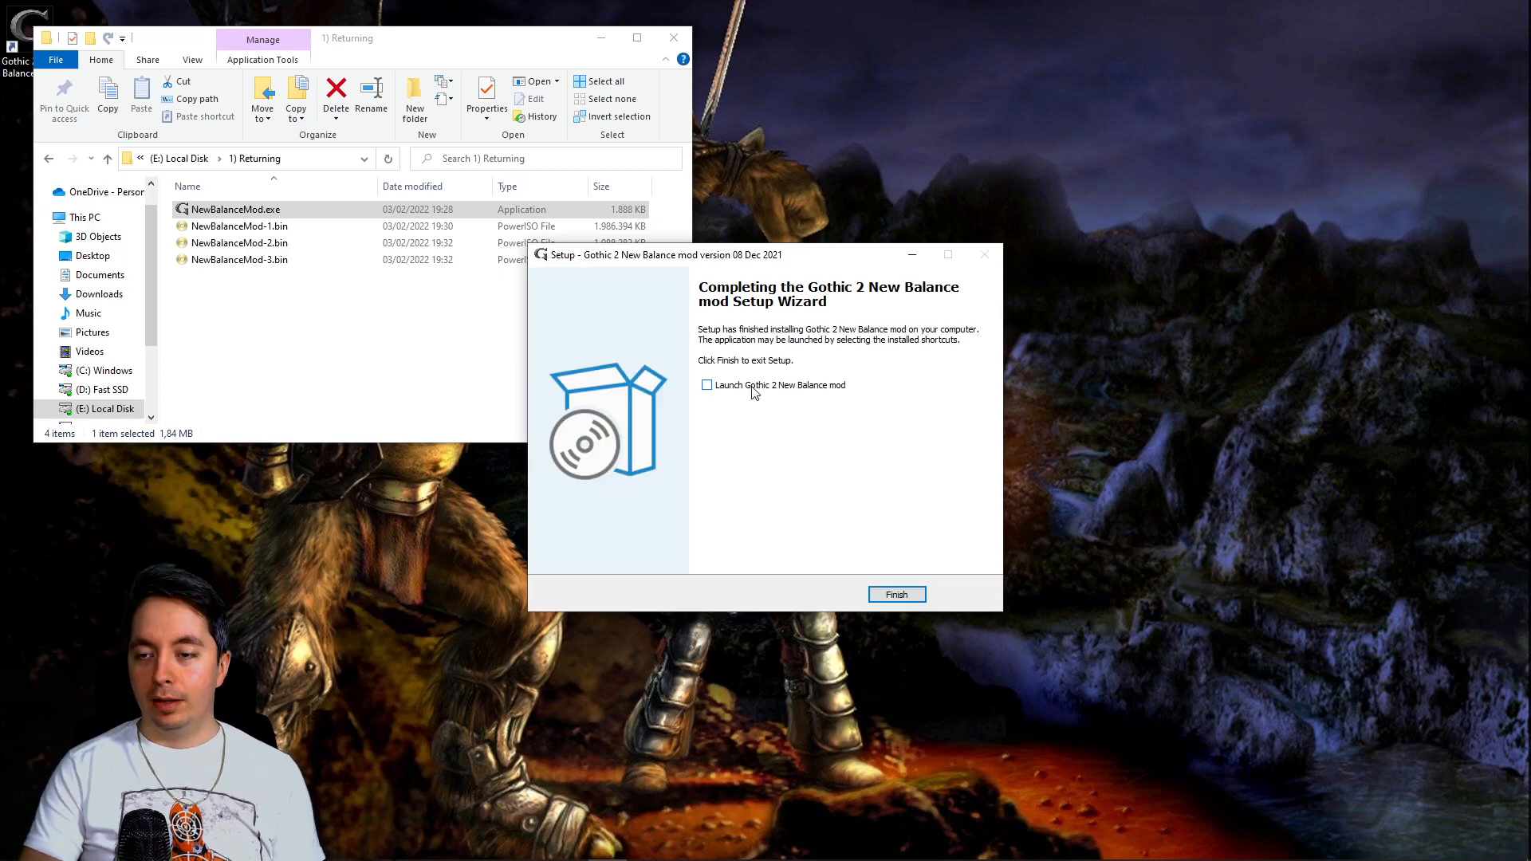
click(897, 595)
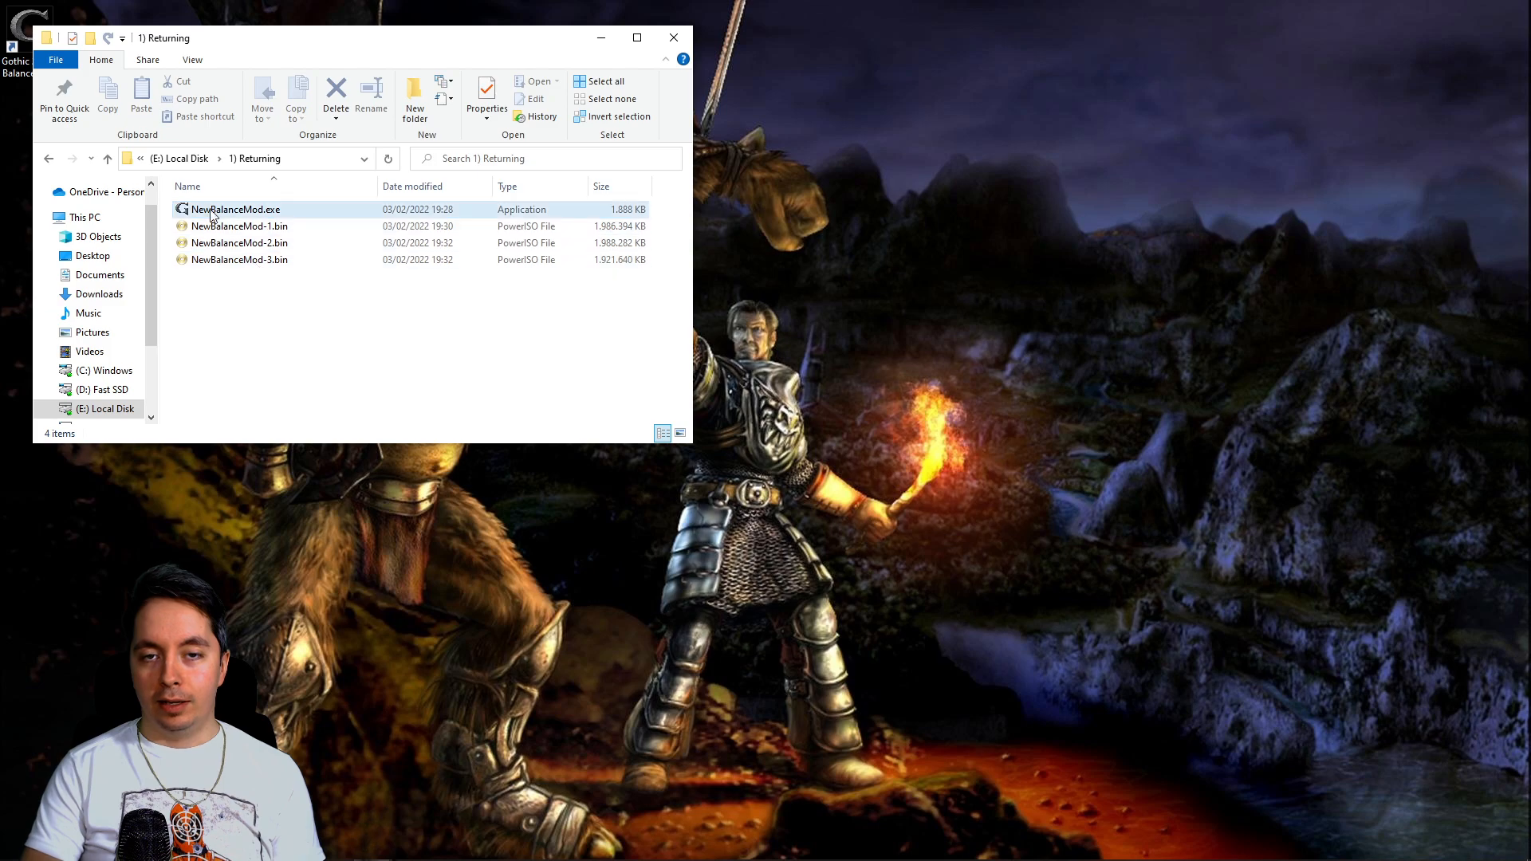
Open AB_Scripts_2022_02_03.zip from the 2) Scripts (data) folder and select AB_Scripts.vdf in its Data folder.
click(179, 158)
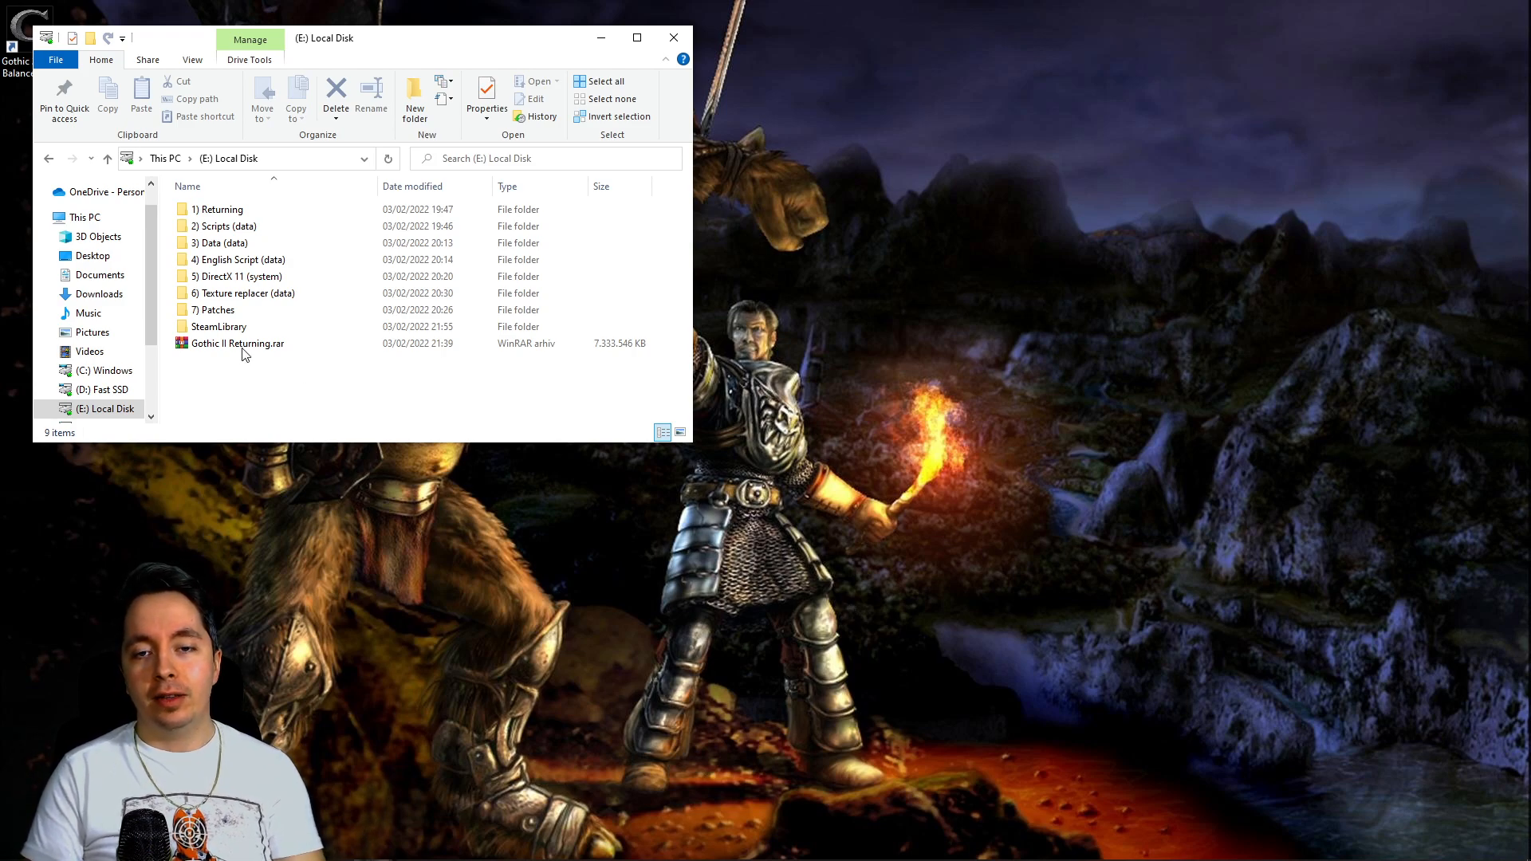
double_click(248, 229)
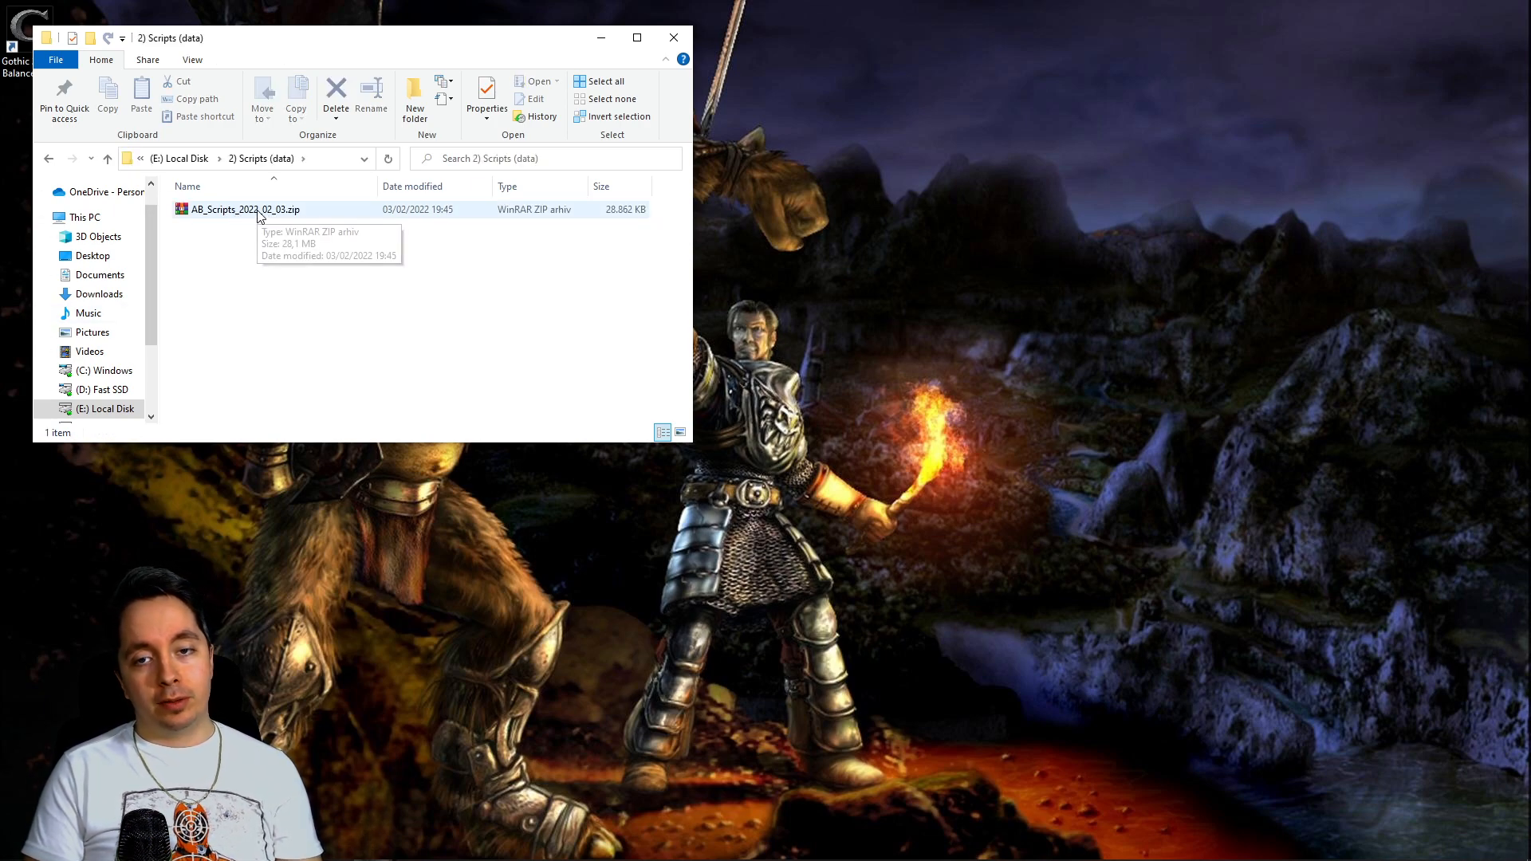
double_click(257, 212)
double_click(108, 482)
click(123, 483)
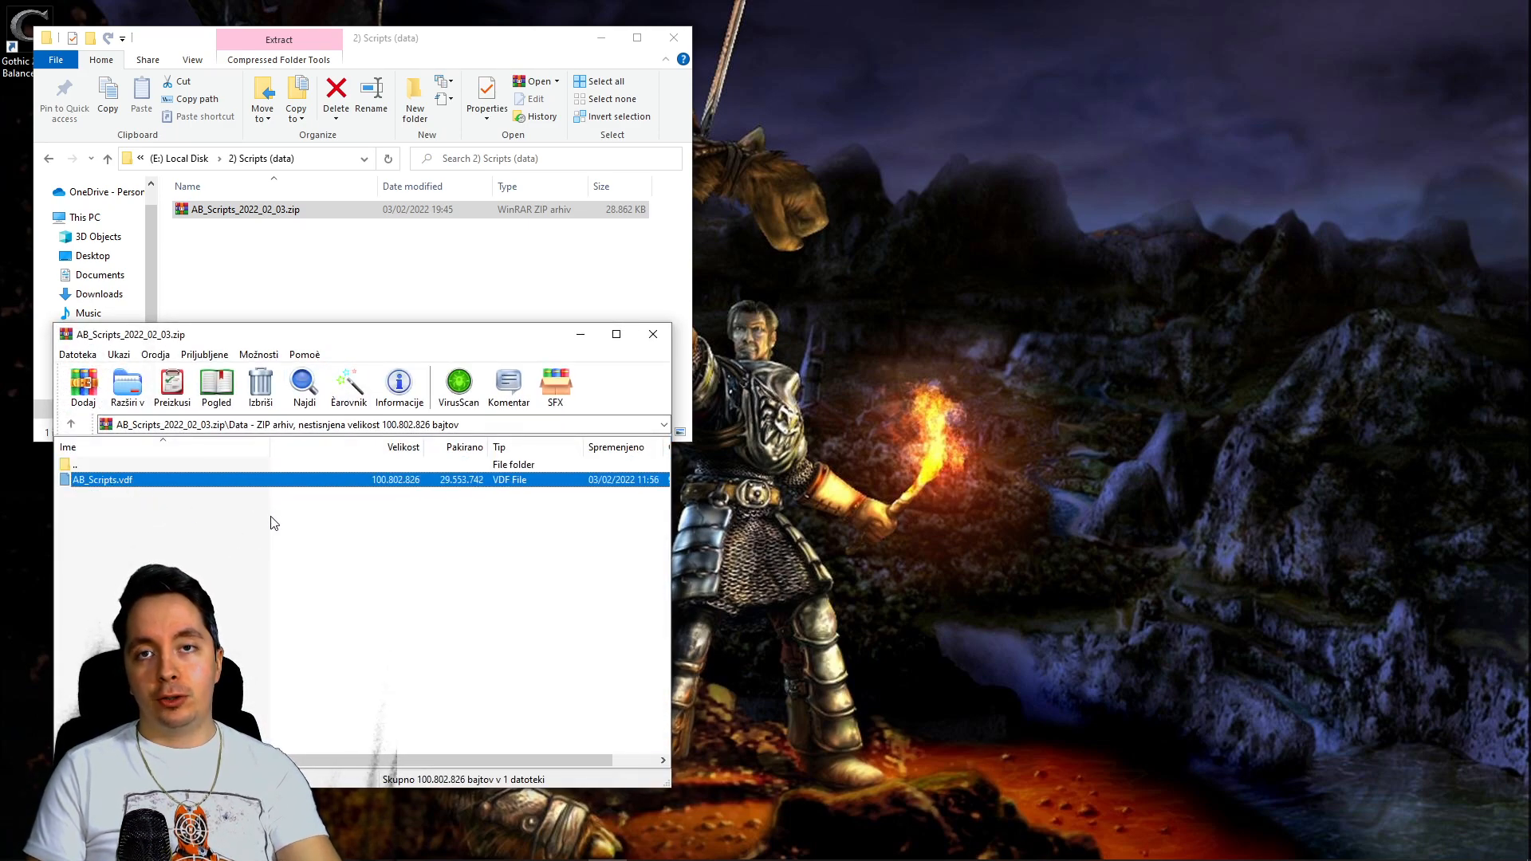
Bring up the steamapps common folder window and open the Data folder inside Gothic II.
click(387, 850)
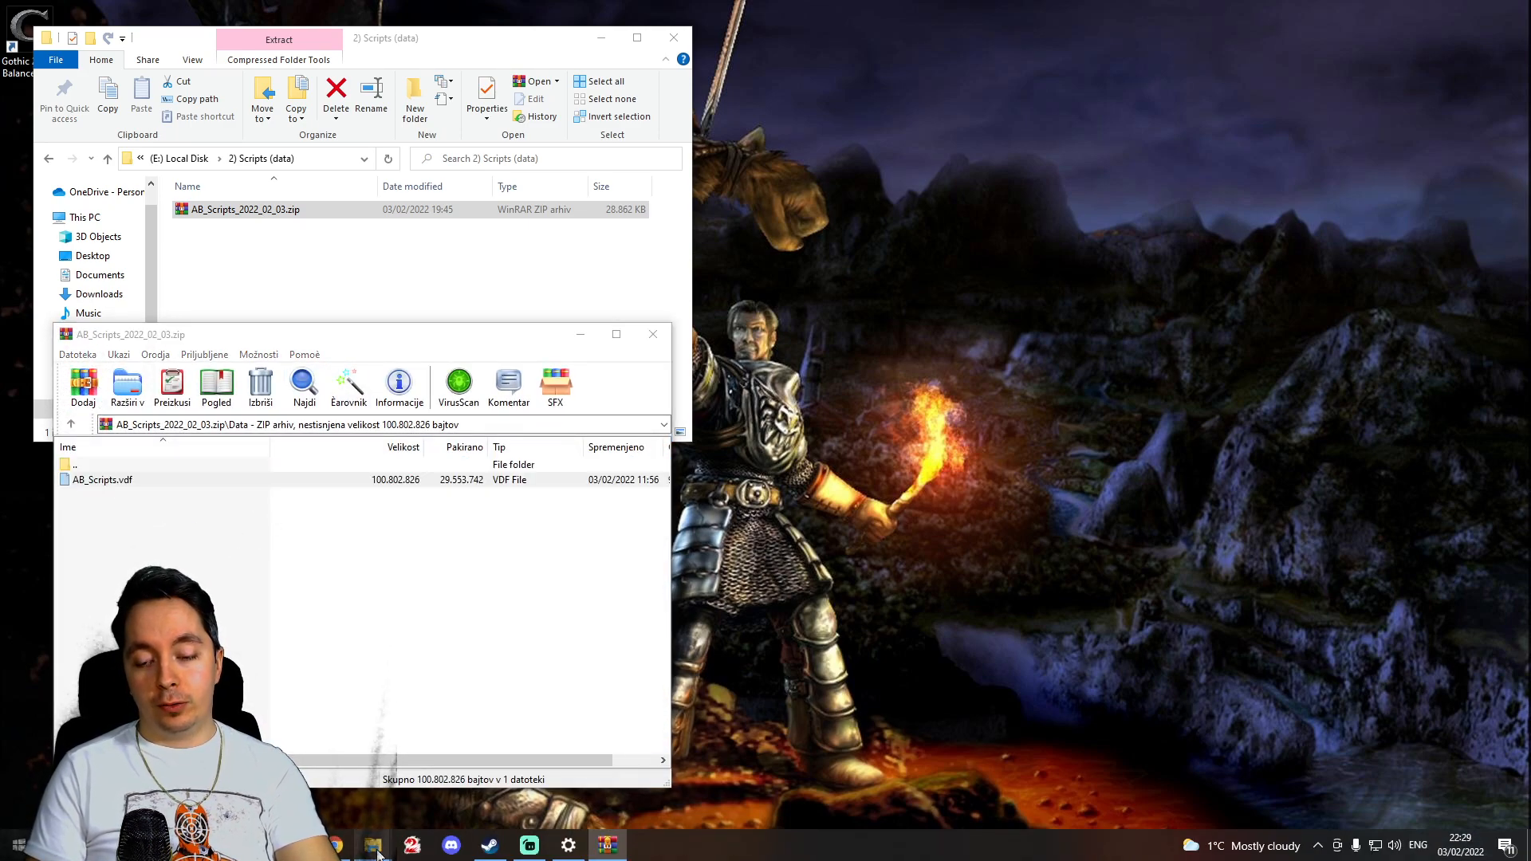
click(472, 776)
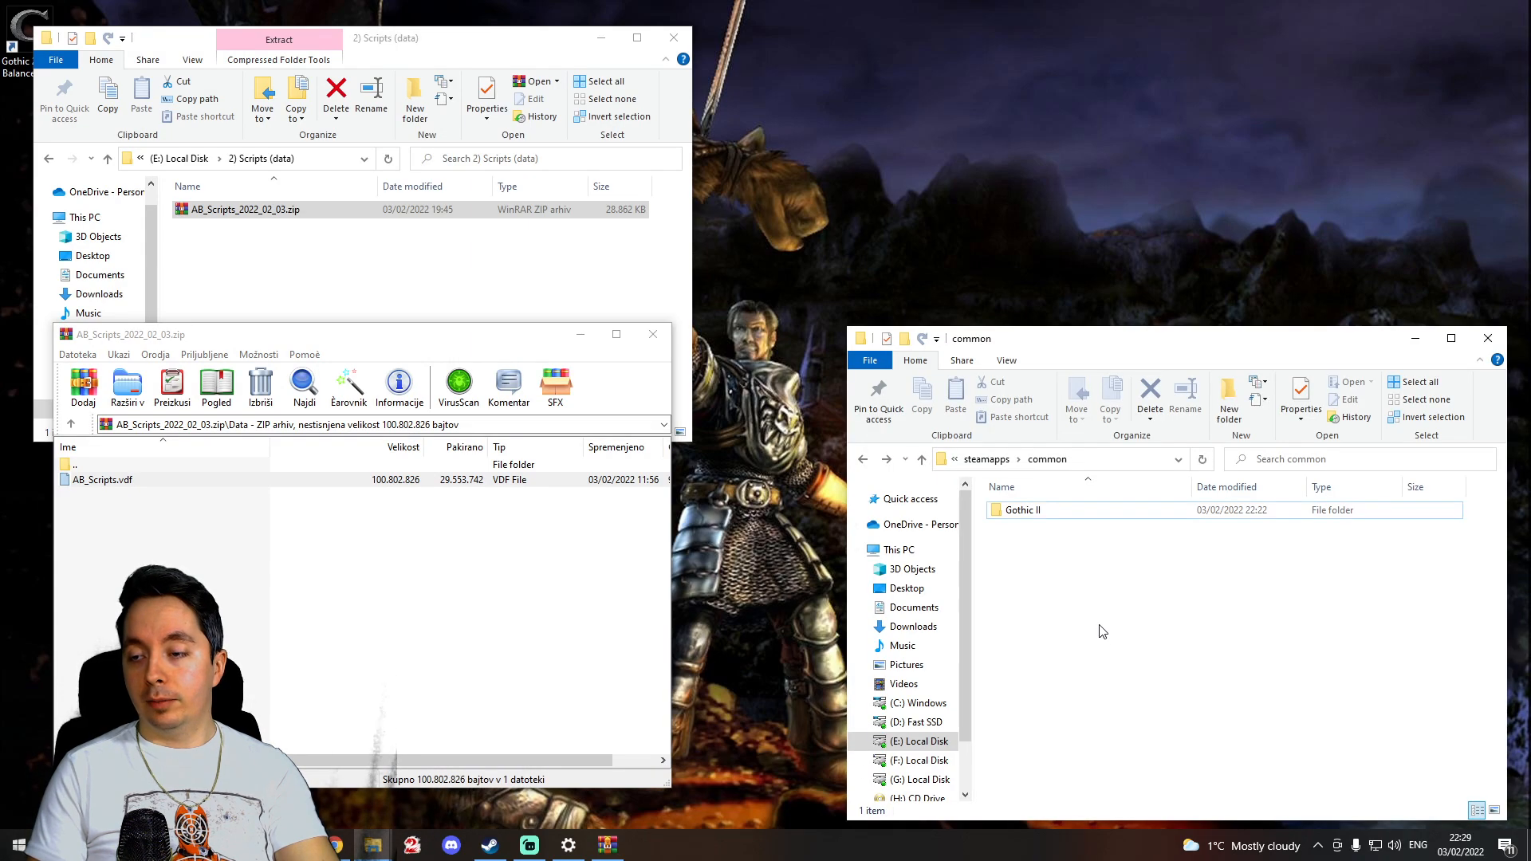
double_click(1045, 512)
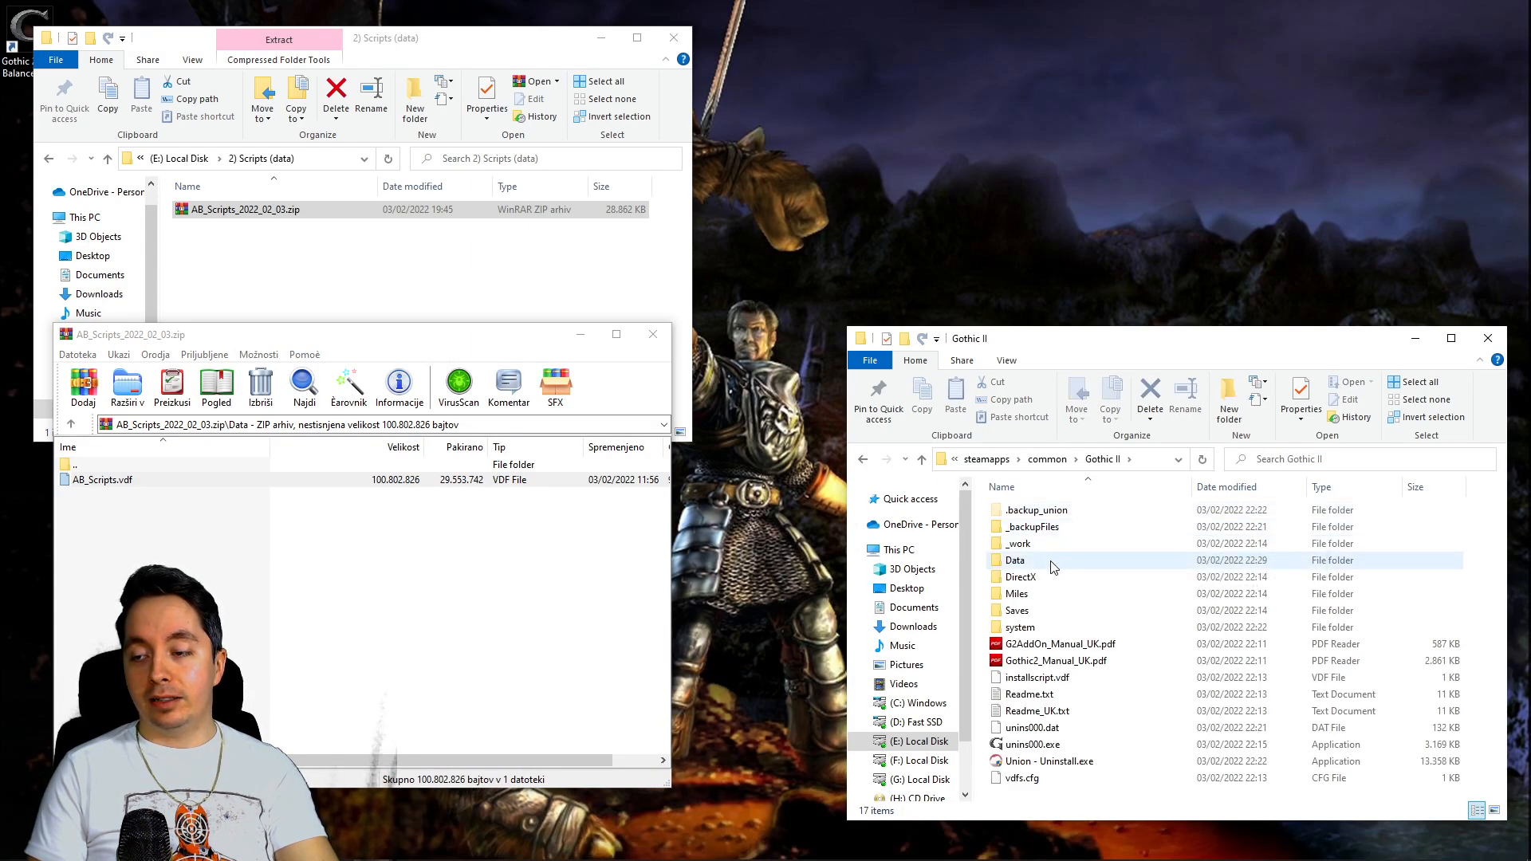
double_click(1059, 564)
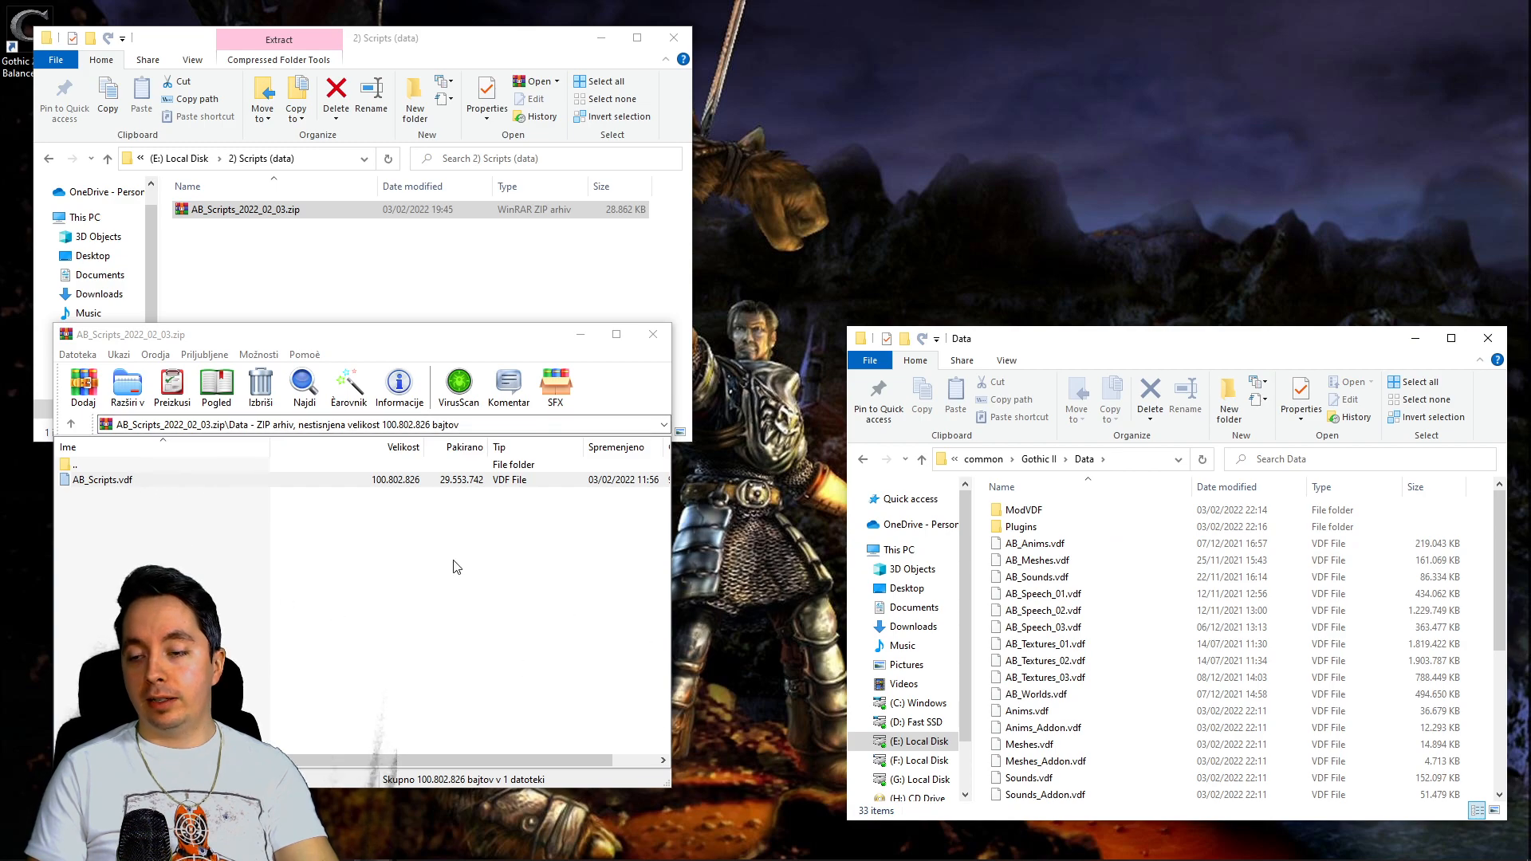
Extract AB_Scripts.vdf from the archive into the Gothic II Data folder and close the archive.
click(130, 478)
click(100, 477)
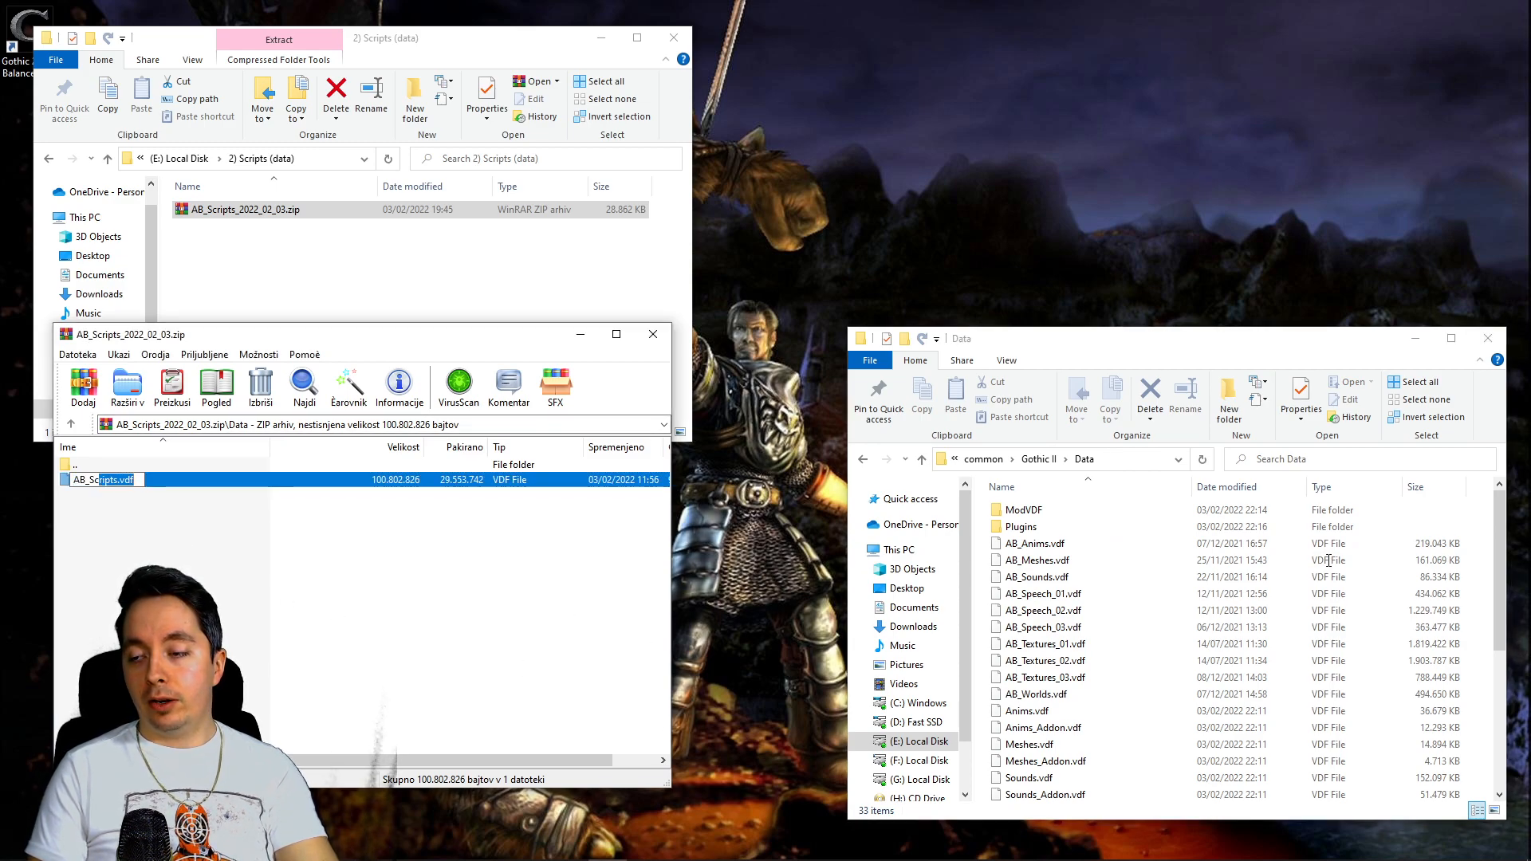
click(215, 525)
drag(169, 486, 1039, 559)
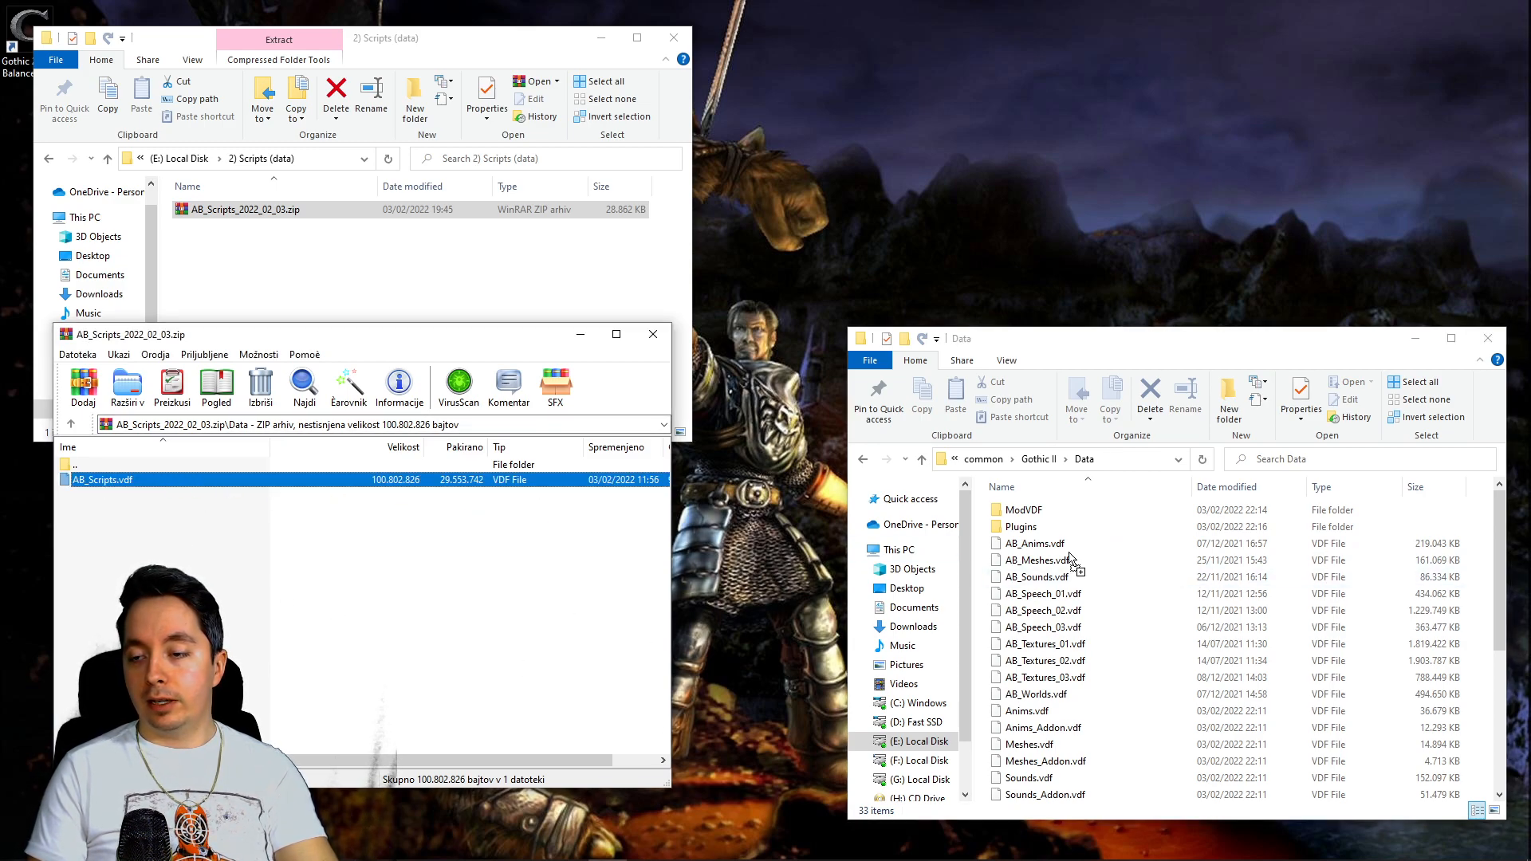
drag(1169, 590, 1171, 589)
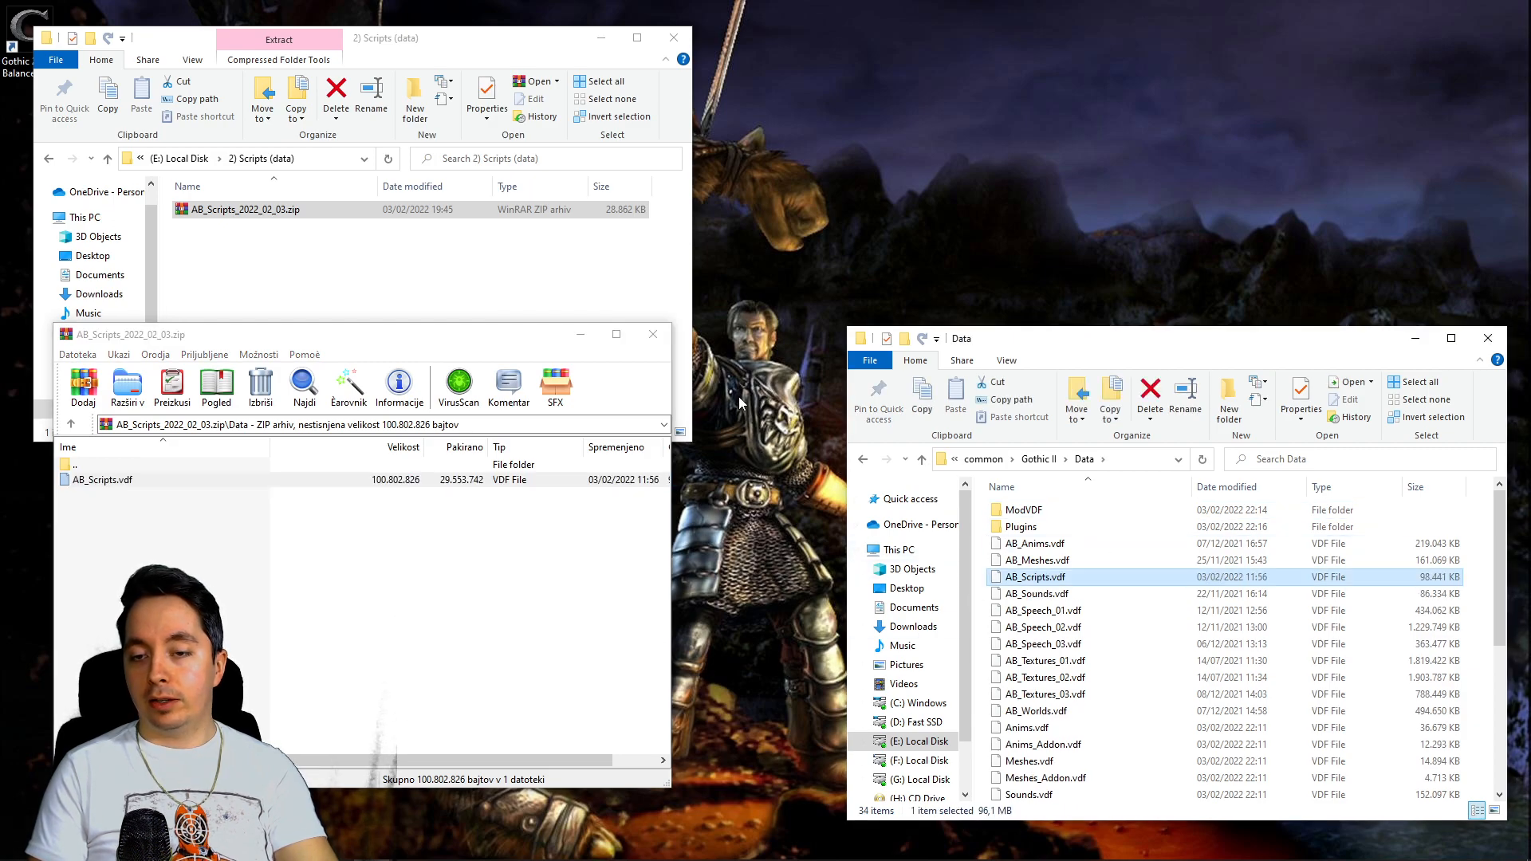
click(654, 335)
Open Data.7z from the 3) Data (data) folder on the E: drive and go into its Data folder.
click(376, 328)
key(alt+Left)
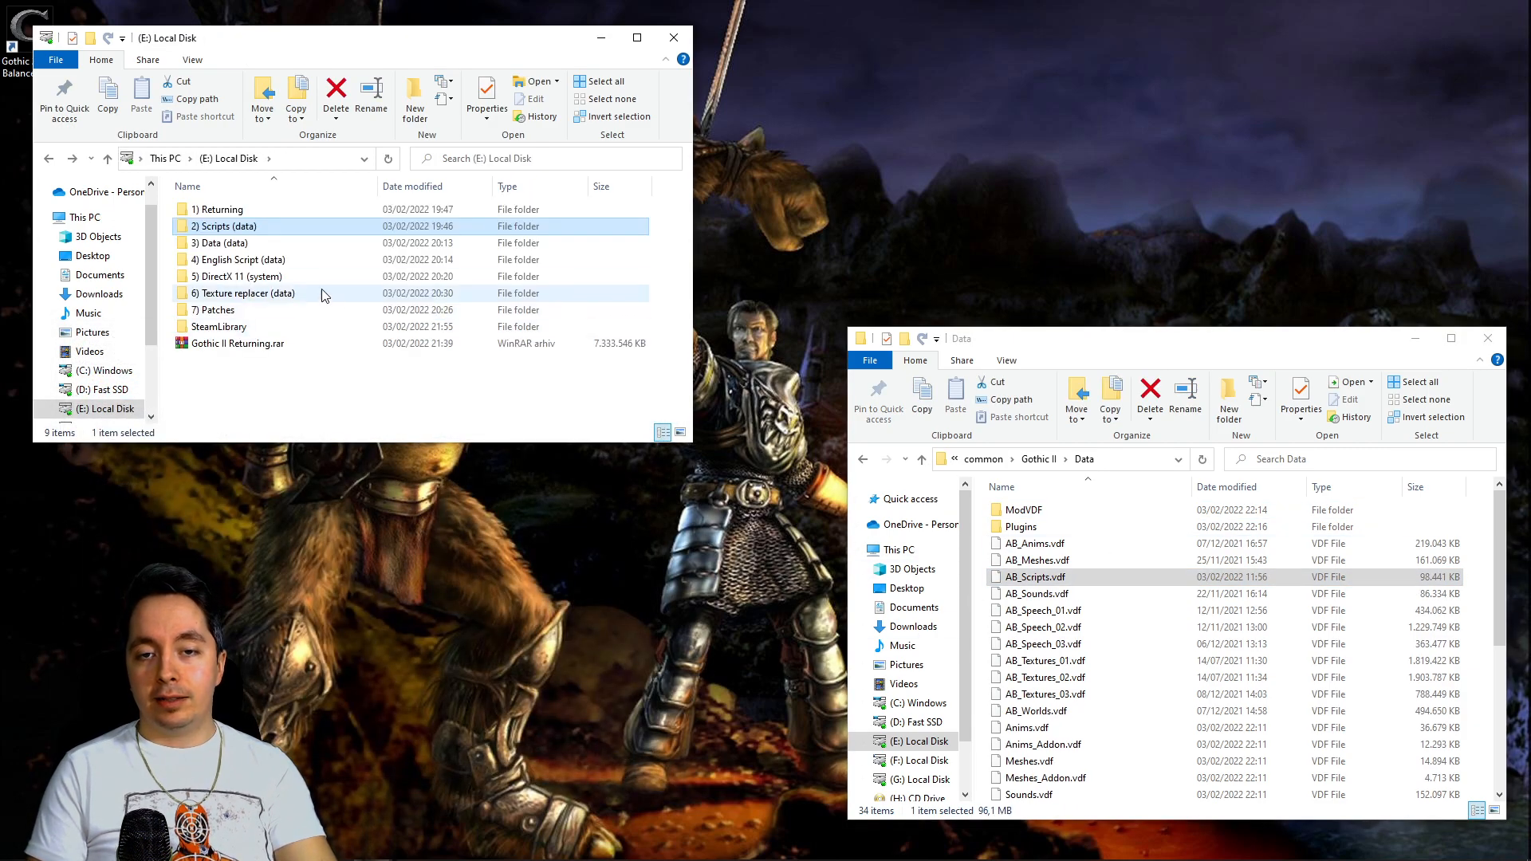
double_click(266, 244)
double_click(205, 210)
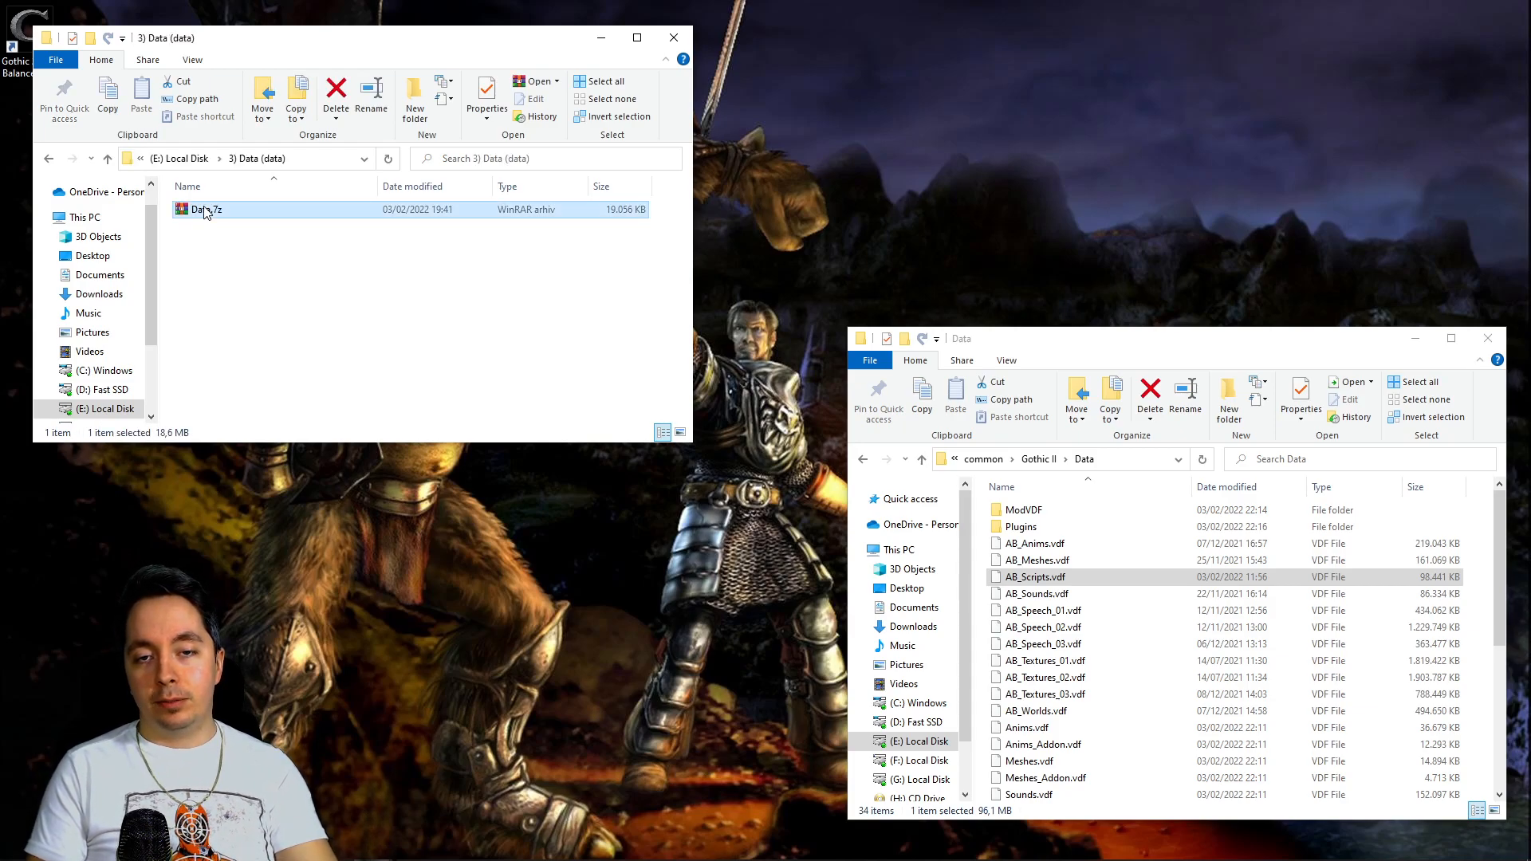
click(114, 481)
double_click(114, 481)
Extract AB_2021_en.vdf into the Gothic II Data folder, close the archive and return to the root of the E: drive.
click(133, 481)
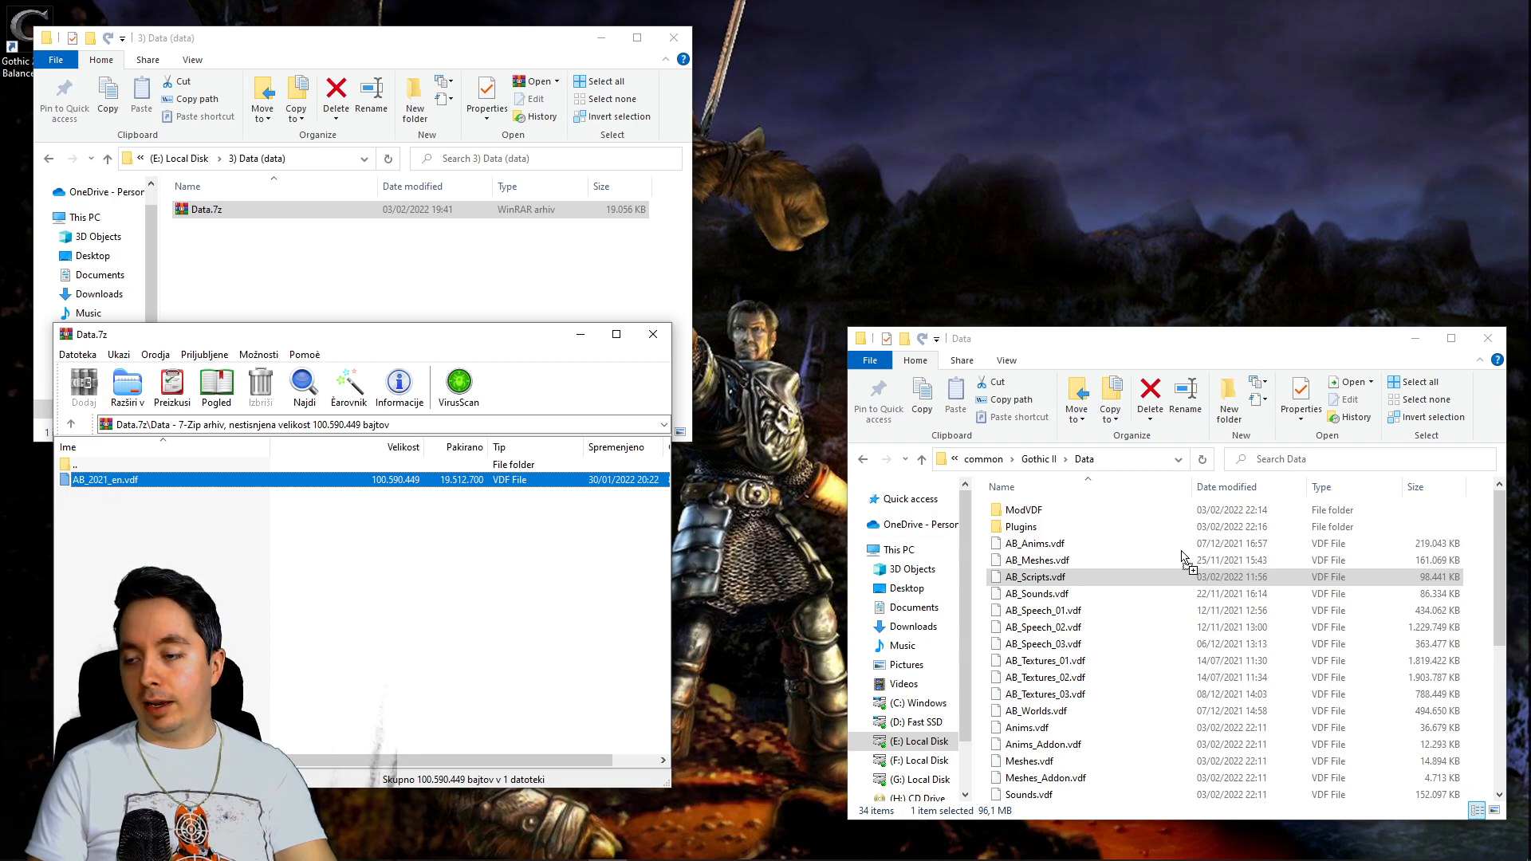
drag(1184, 559, 1185, 560)
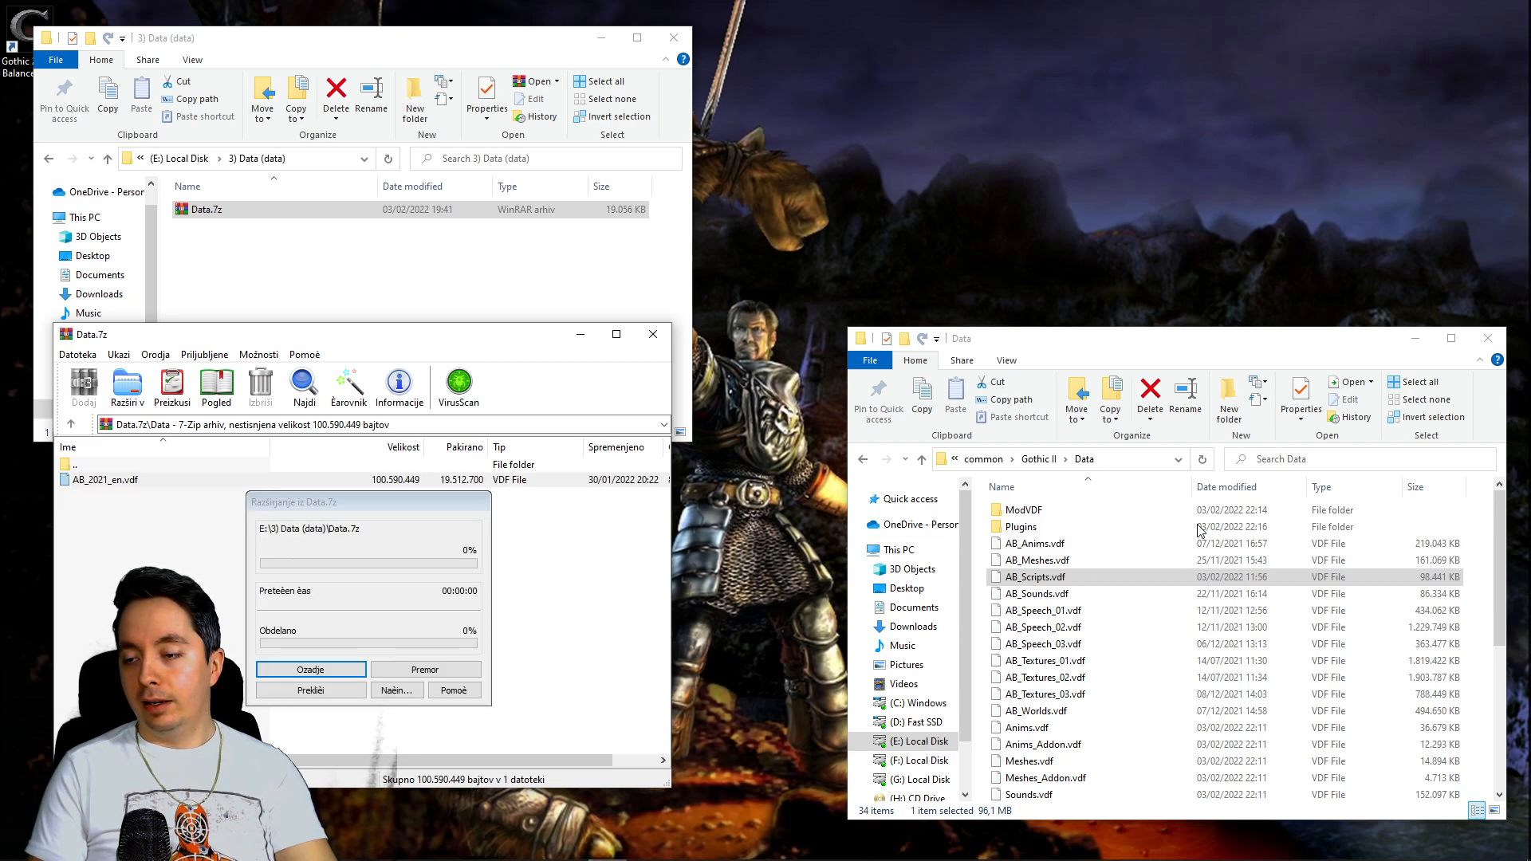
click(653, 334)
click(417, 298)
key(BackSpace)
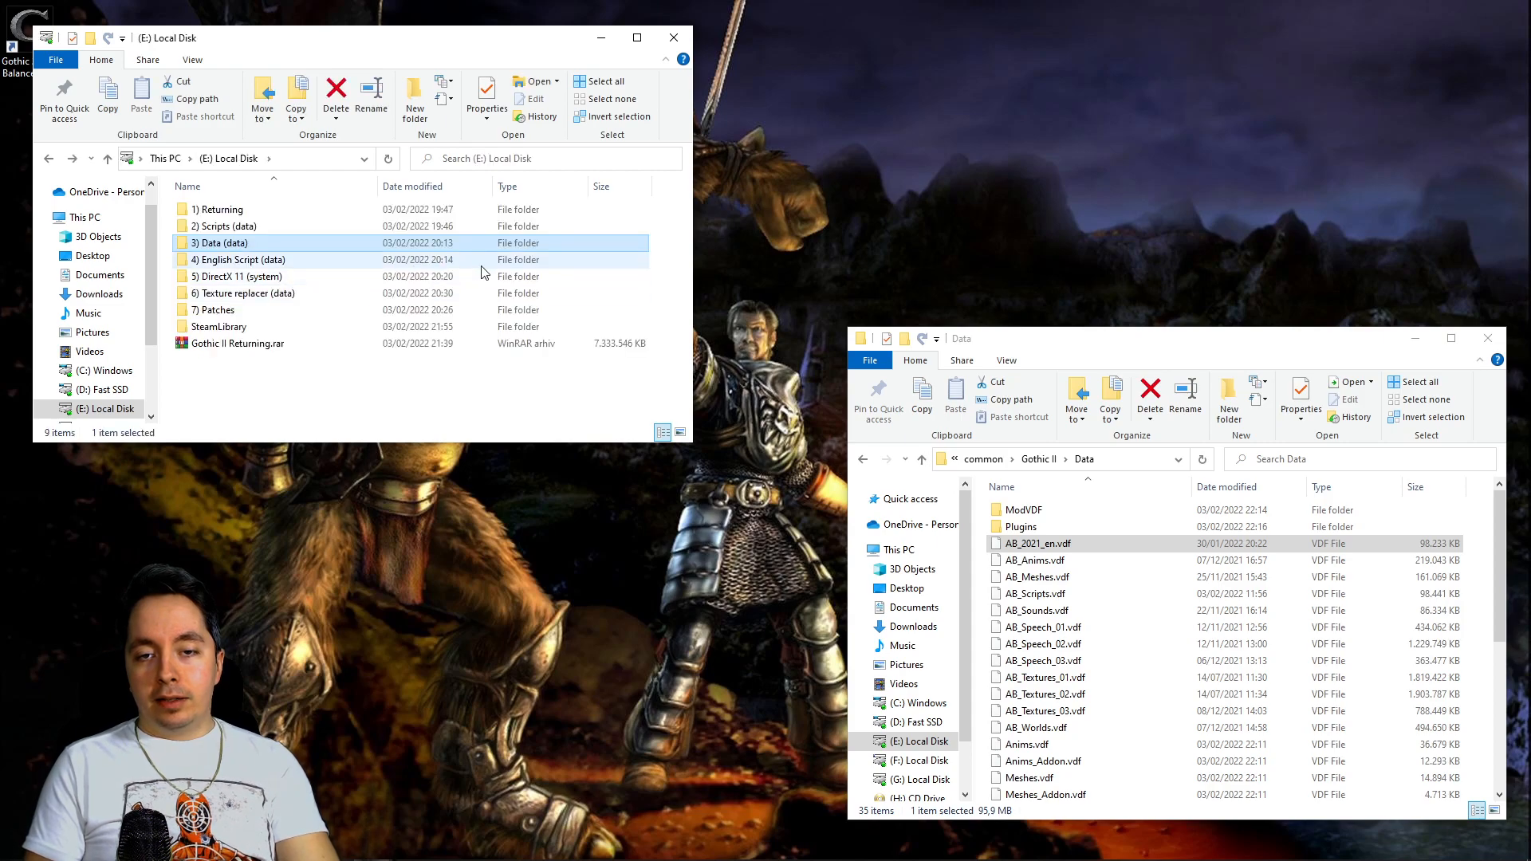
click(370, 405)
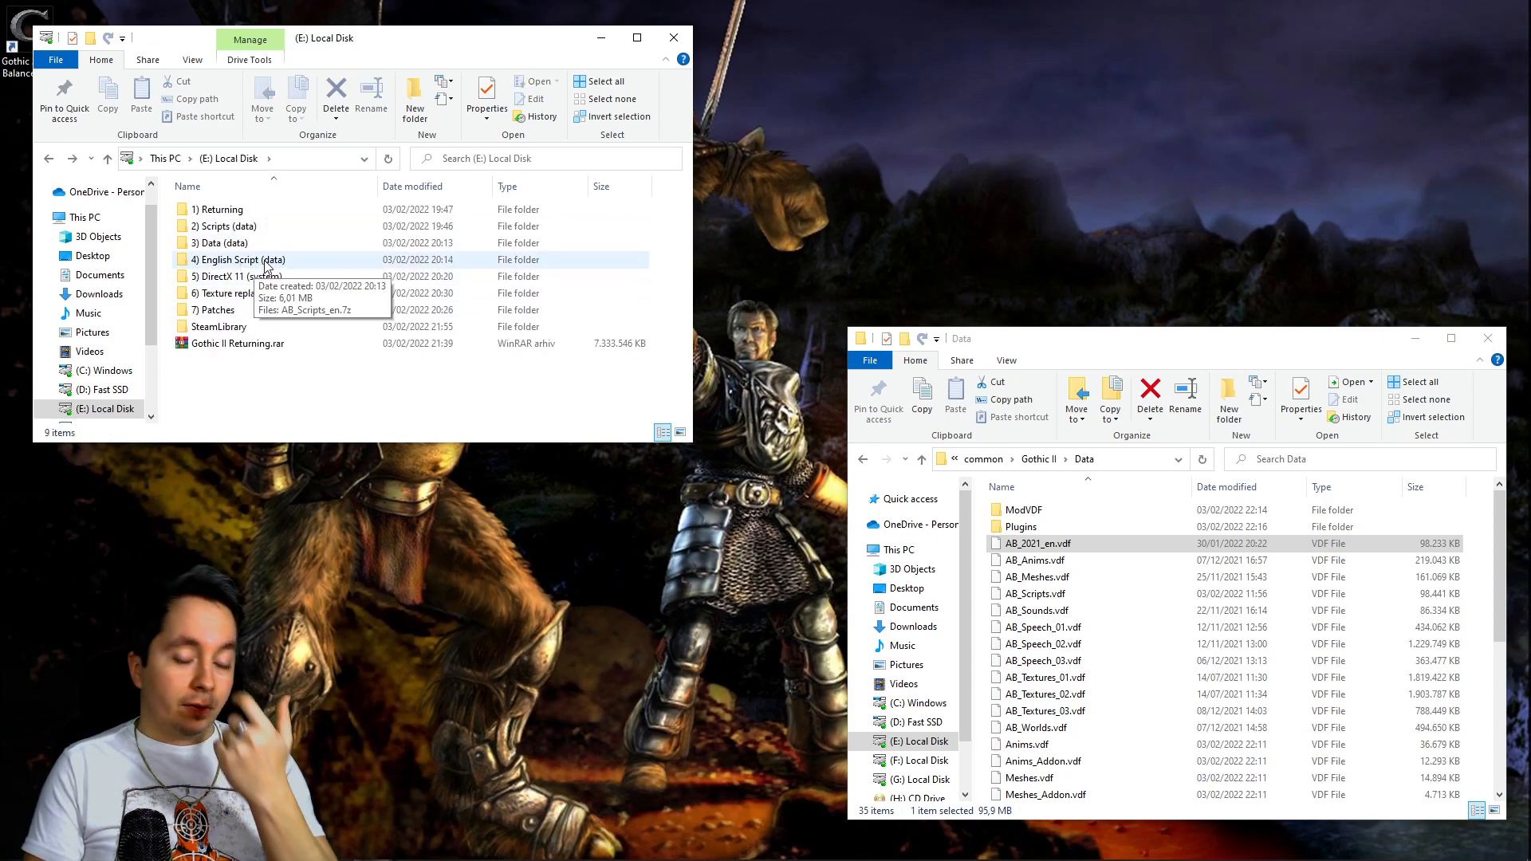
Open AB_Scripts_en.7z from the 4) English Script (data) folder.
double_click(267, 265)
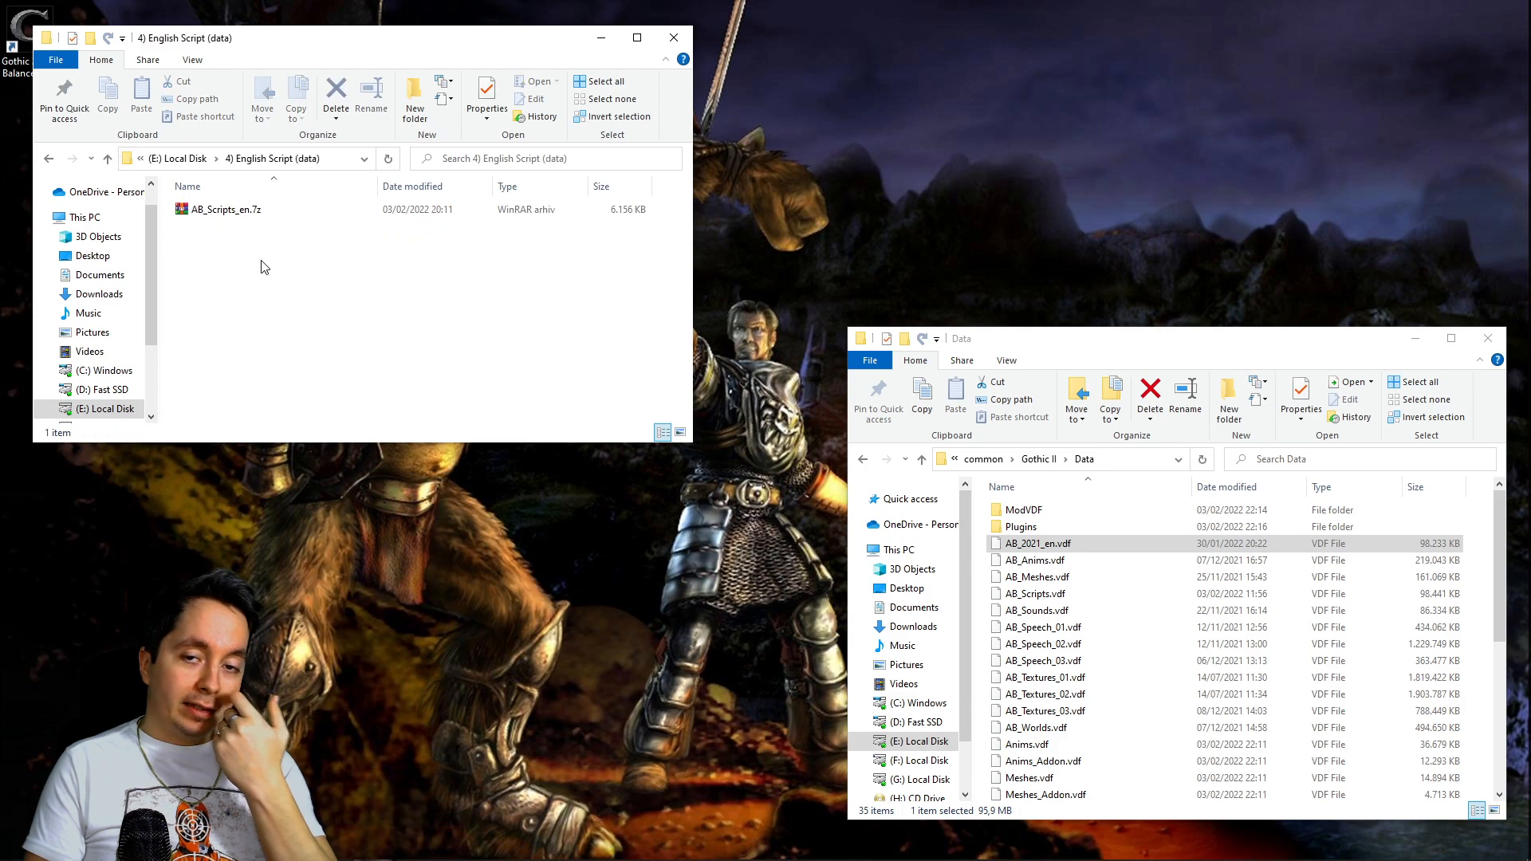
click(249, 215)
double_click(249, 216)
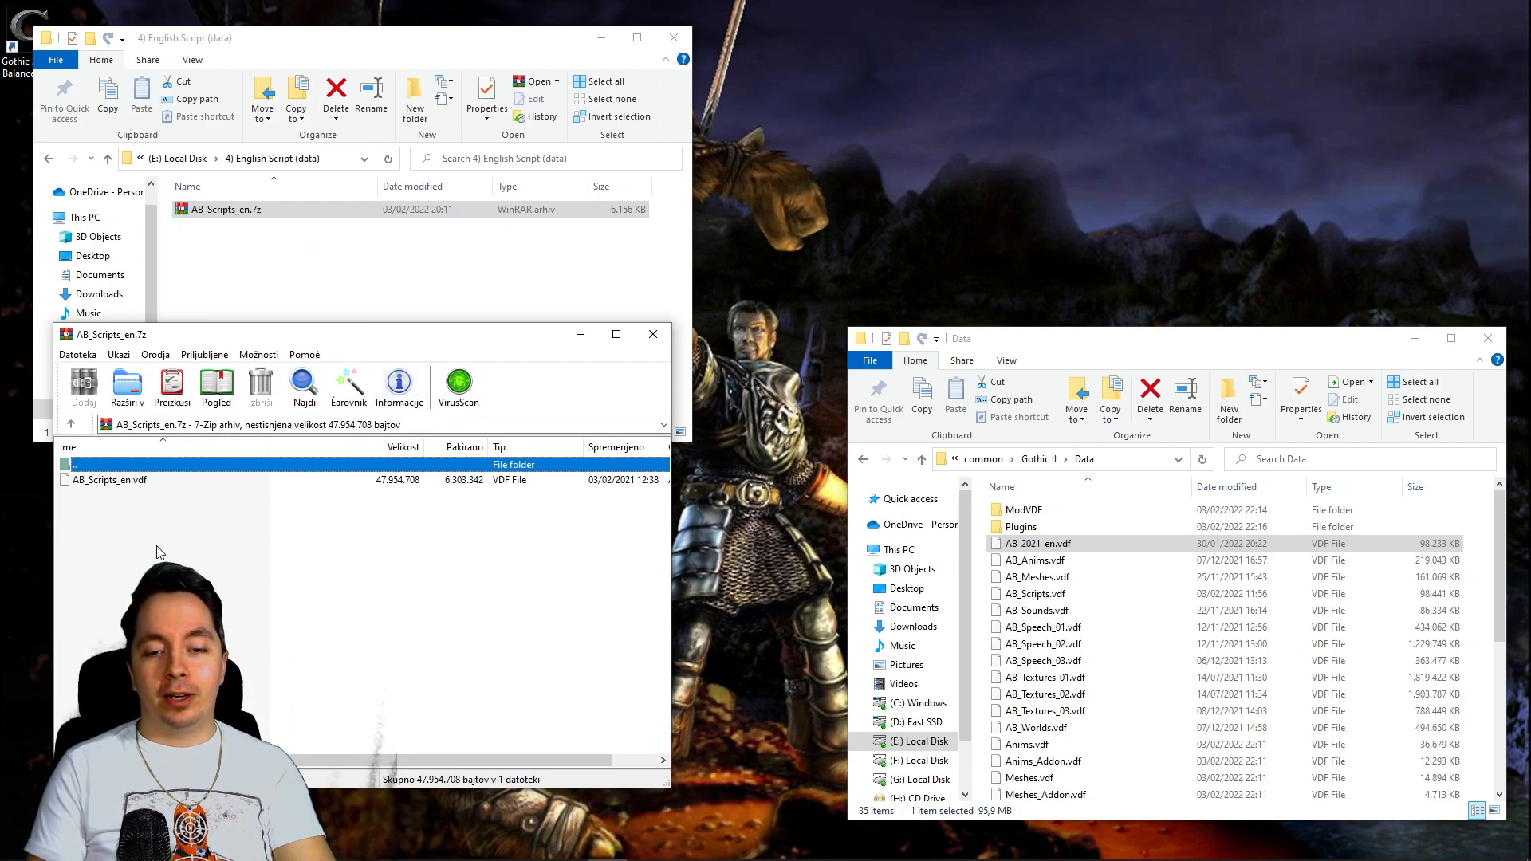
Extract AB_Scripts_en.vdf into the Gothic II Data folder, then close the archive and return to the root of the E: drive.
click(120, 481)
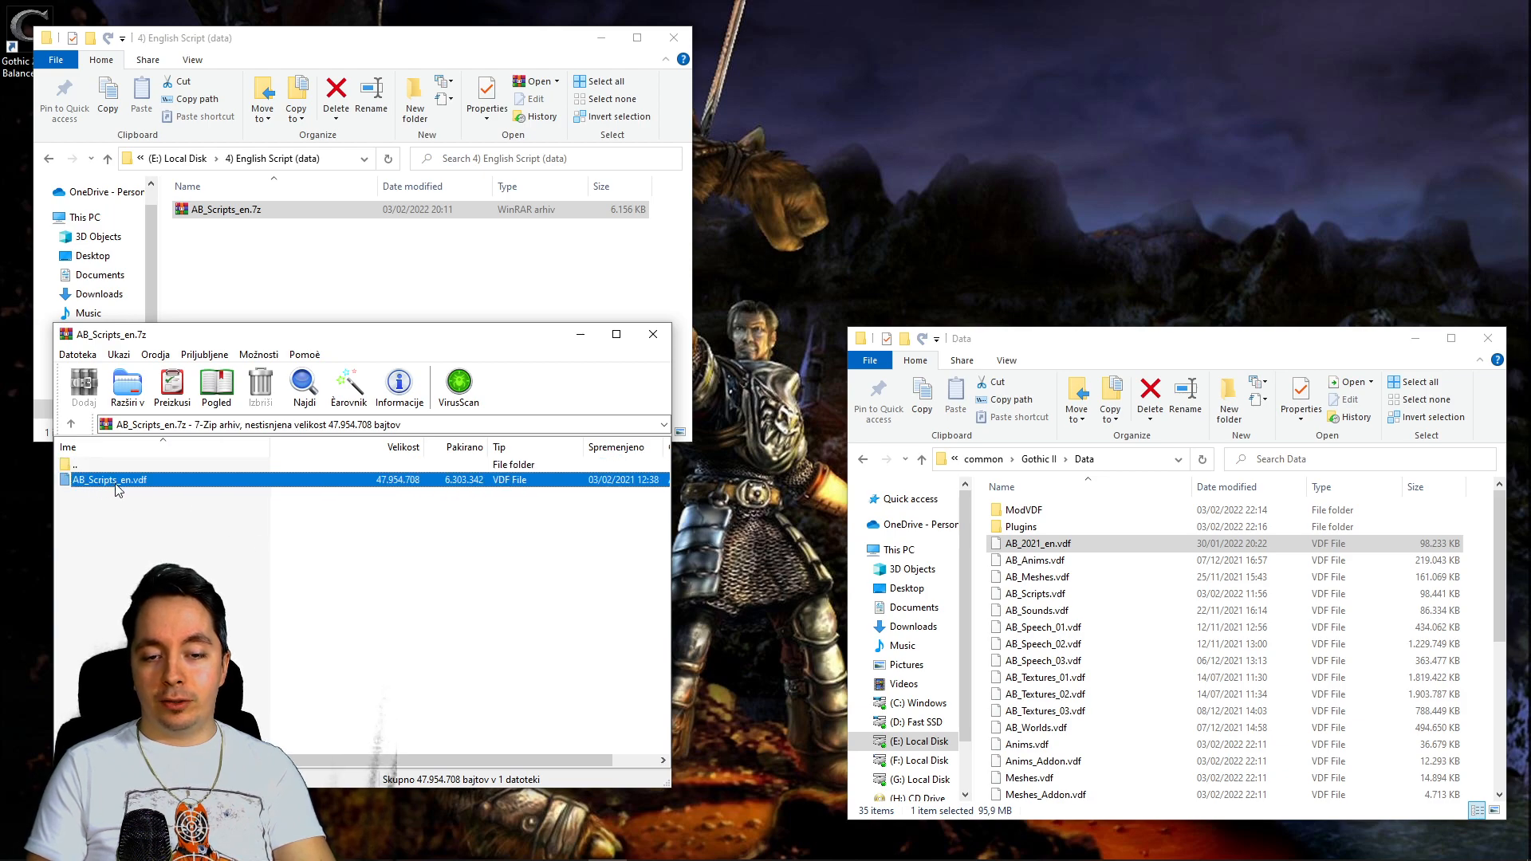
drag(1144, 600, 1145, 600)
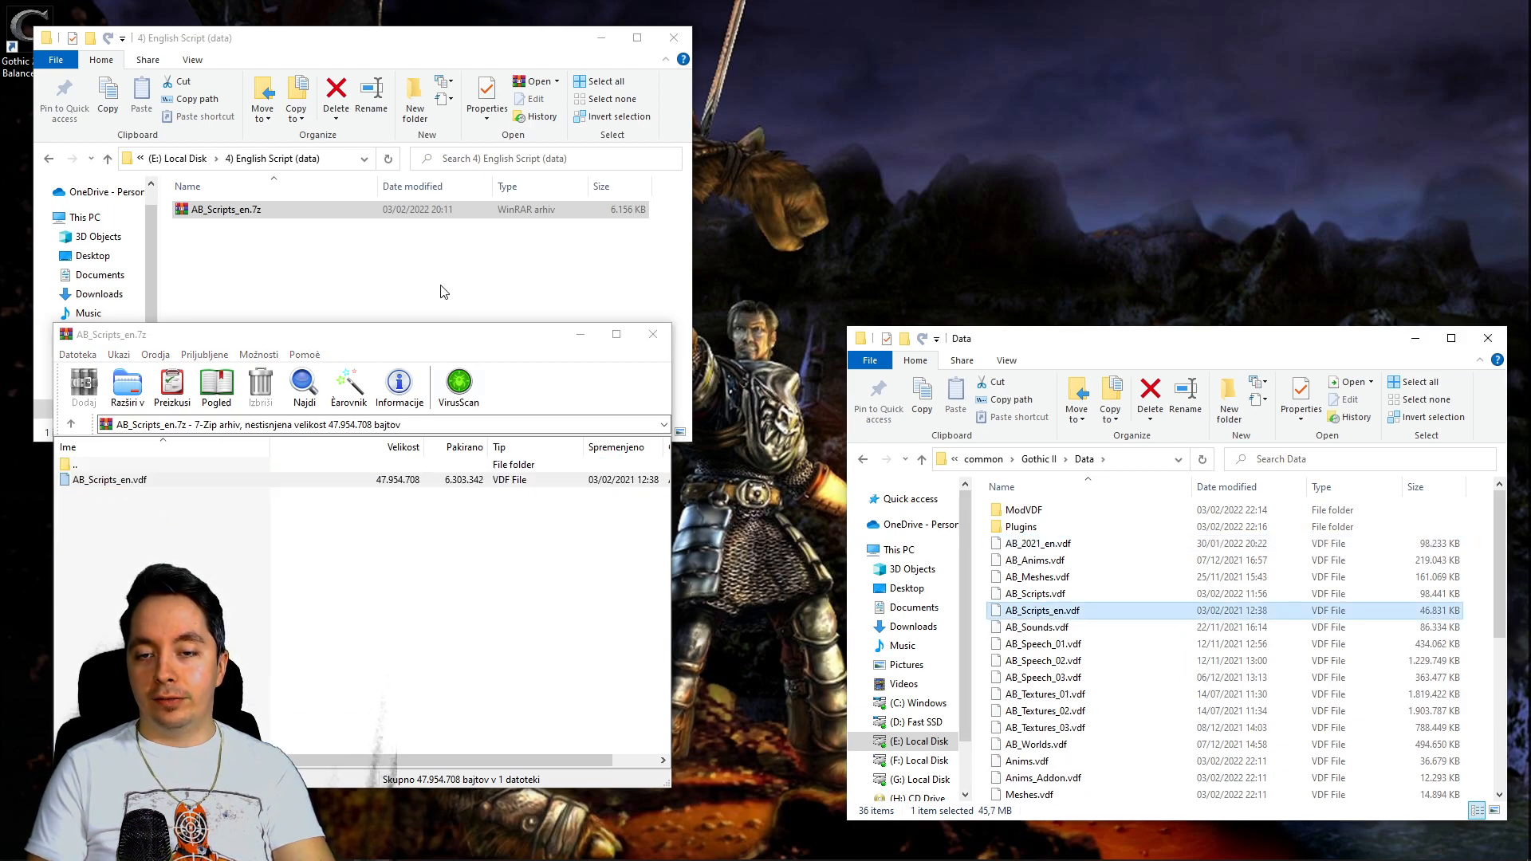
click(388, 306)
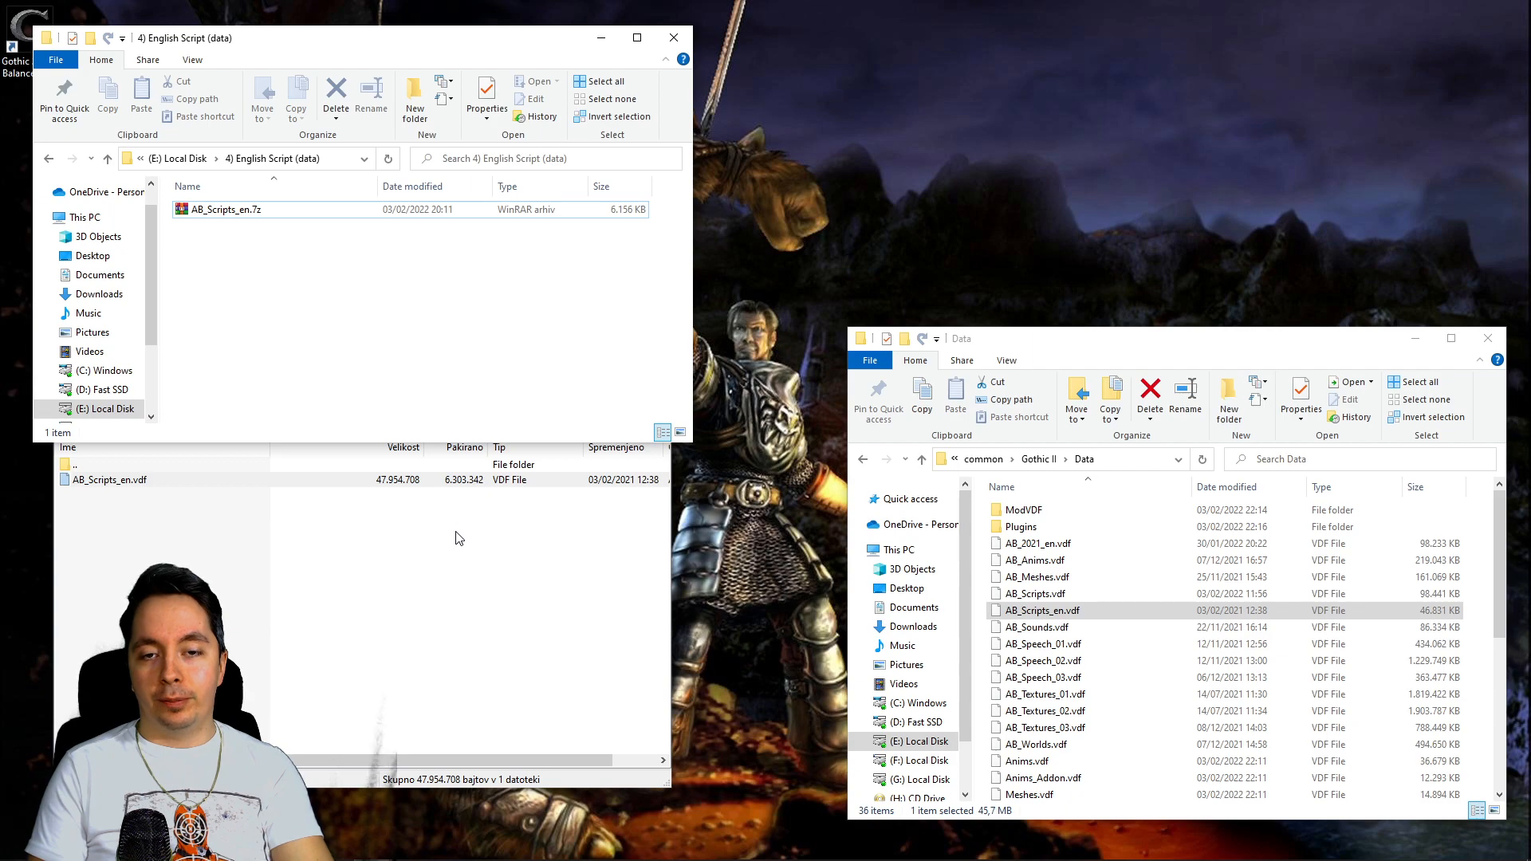
key(BackSpace)
click(391, 515)
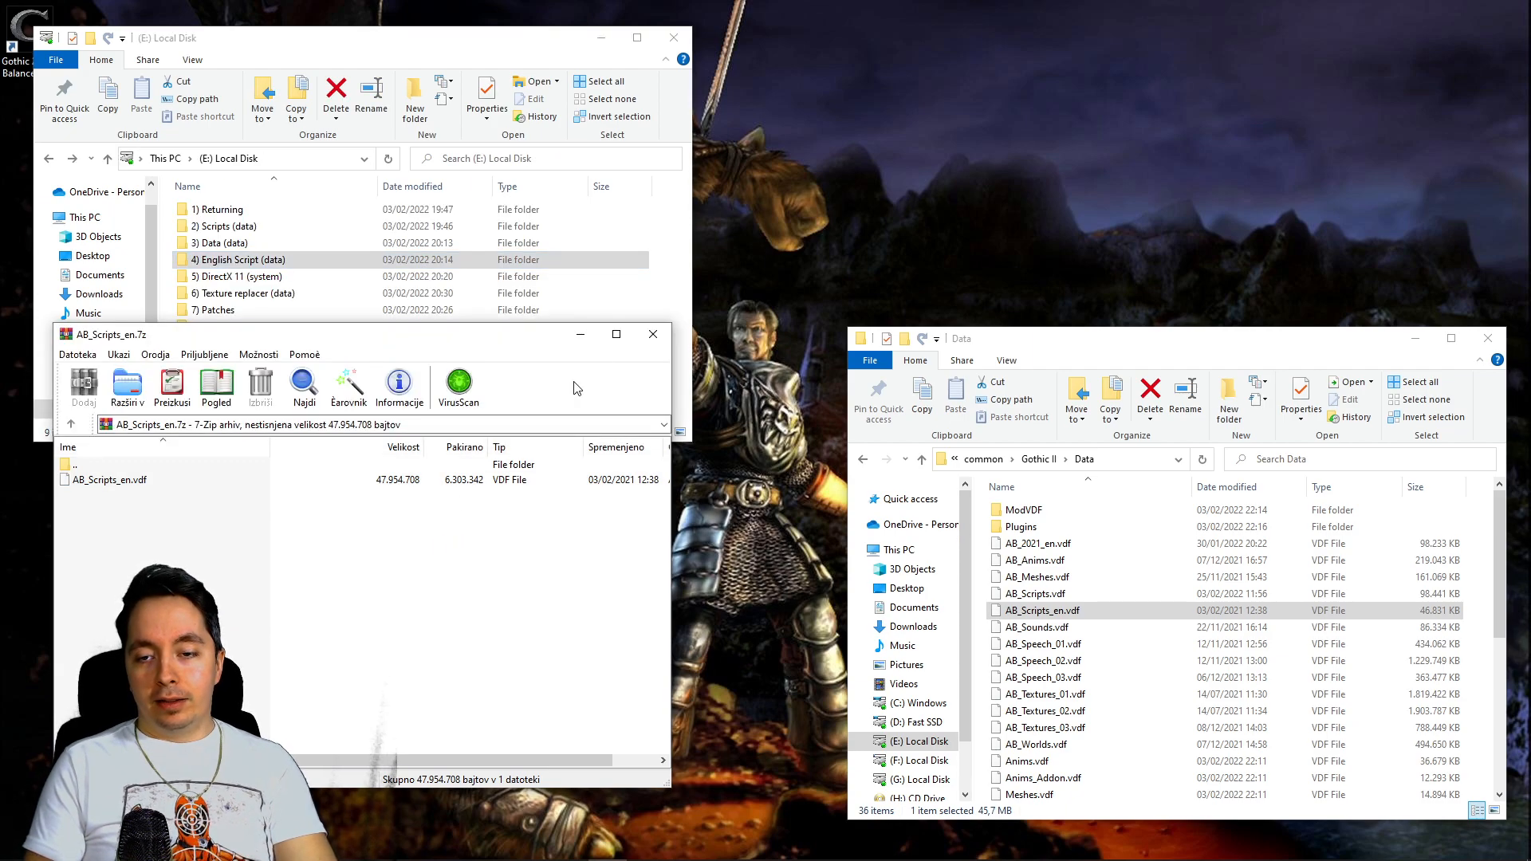
click(580, 341)
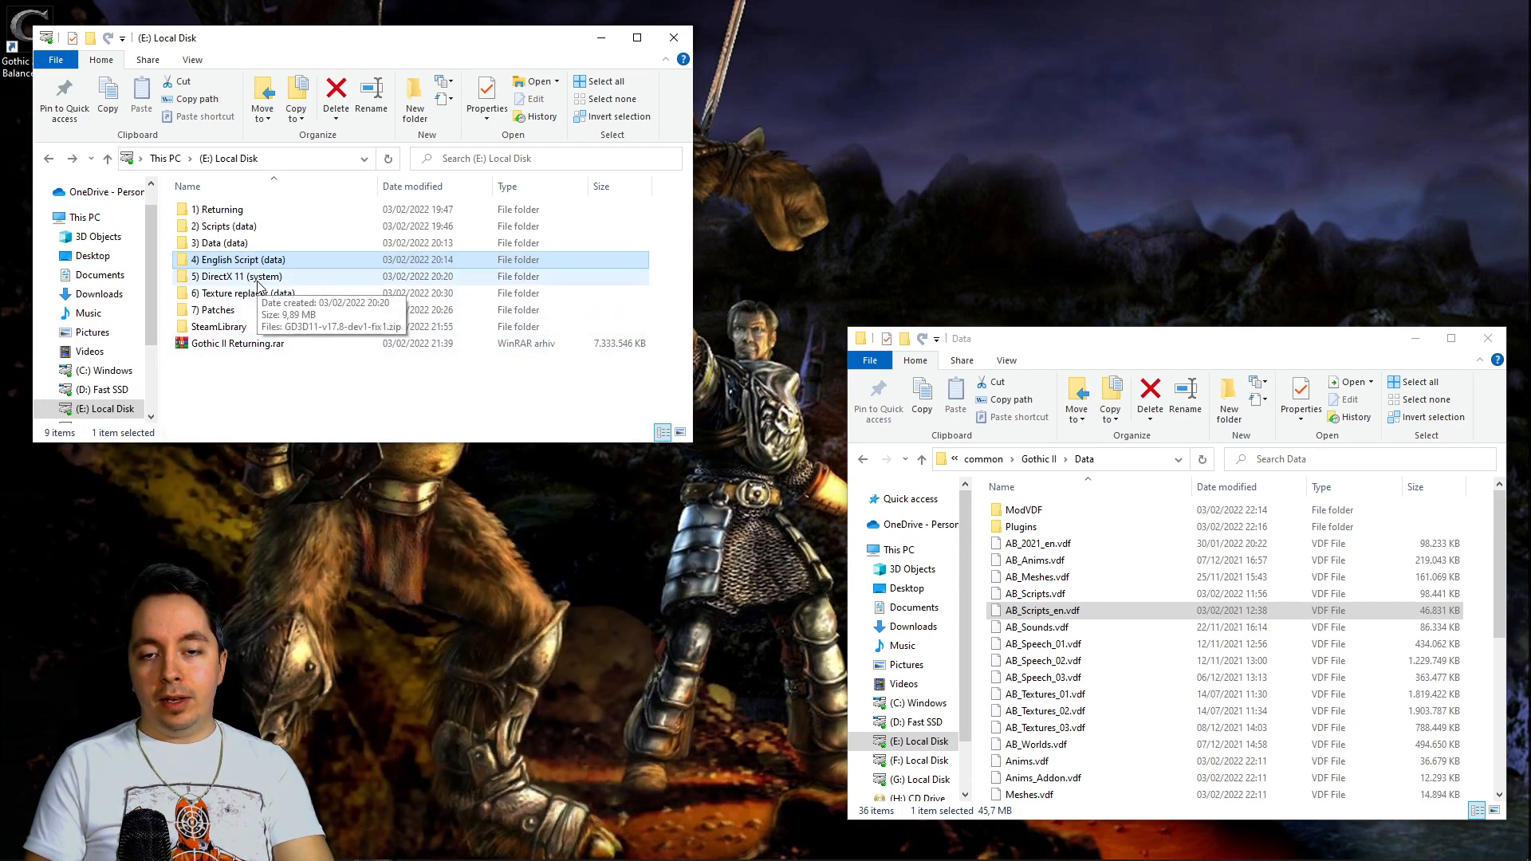
Extract everything in GD3D11-v17.8-dev1-fix1.zip from the 5) DirectX 11 (system) folder into the Gothic II system folder.
double_click(260, 279)
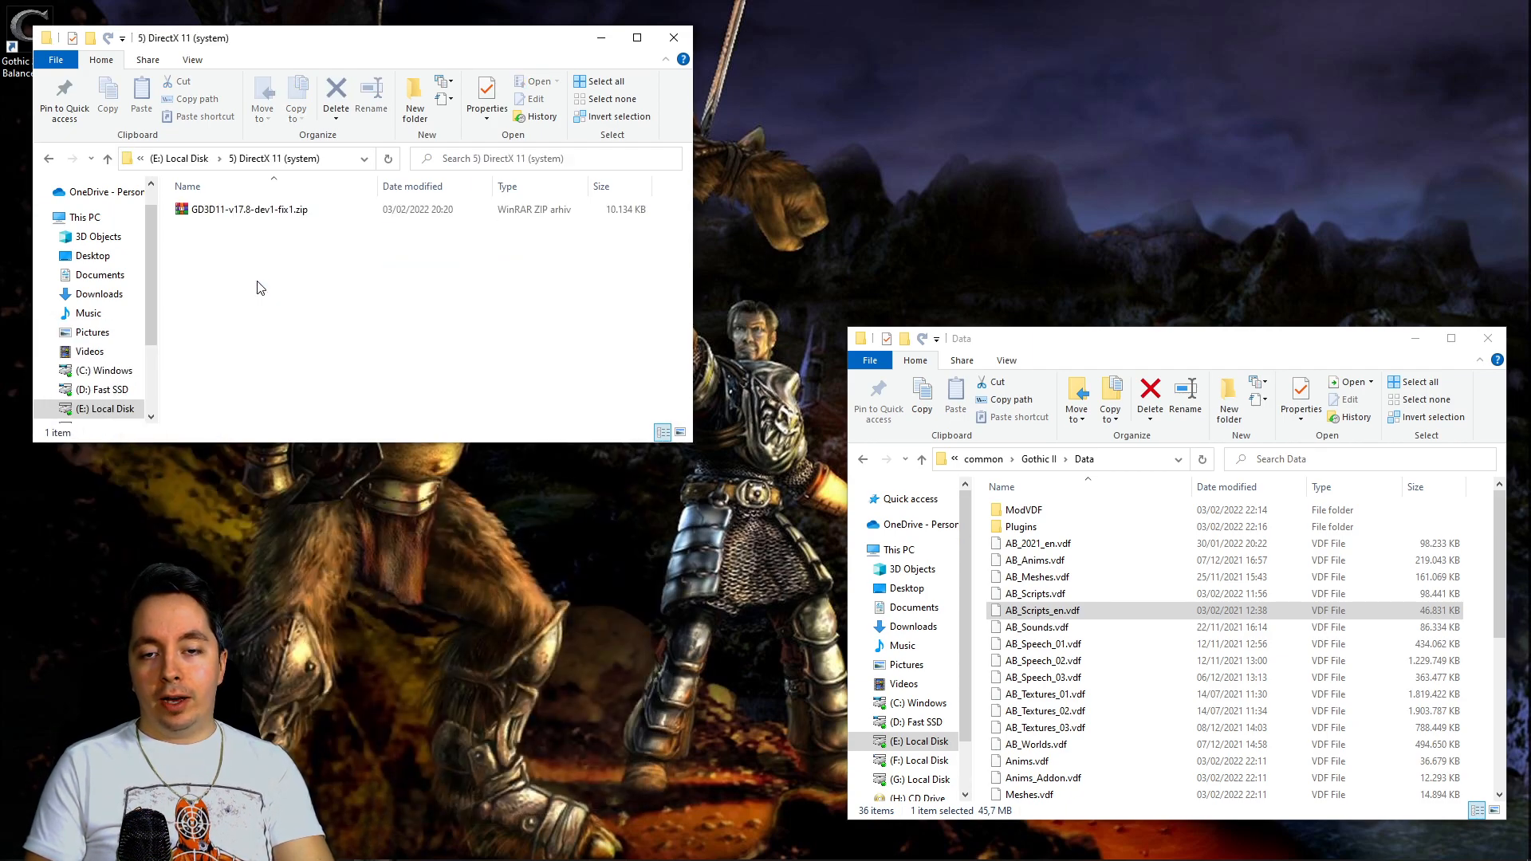
double_click(260, 212)
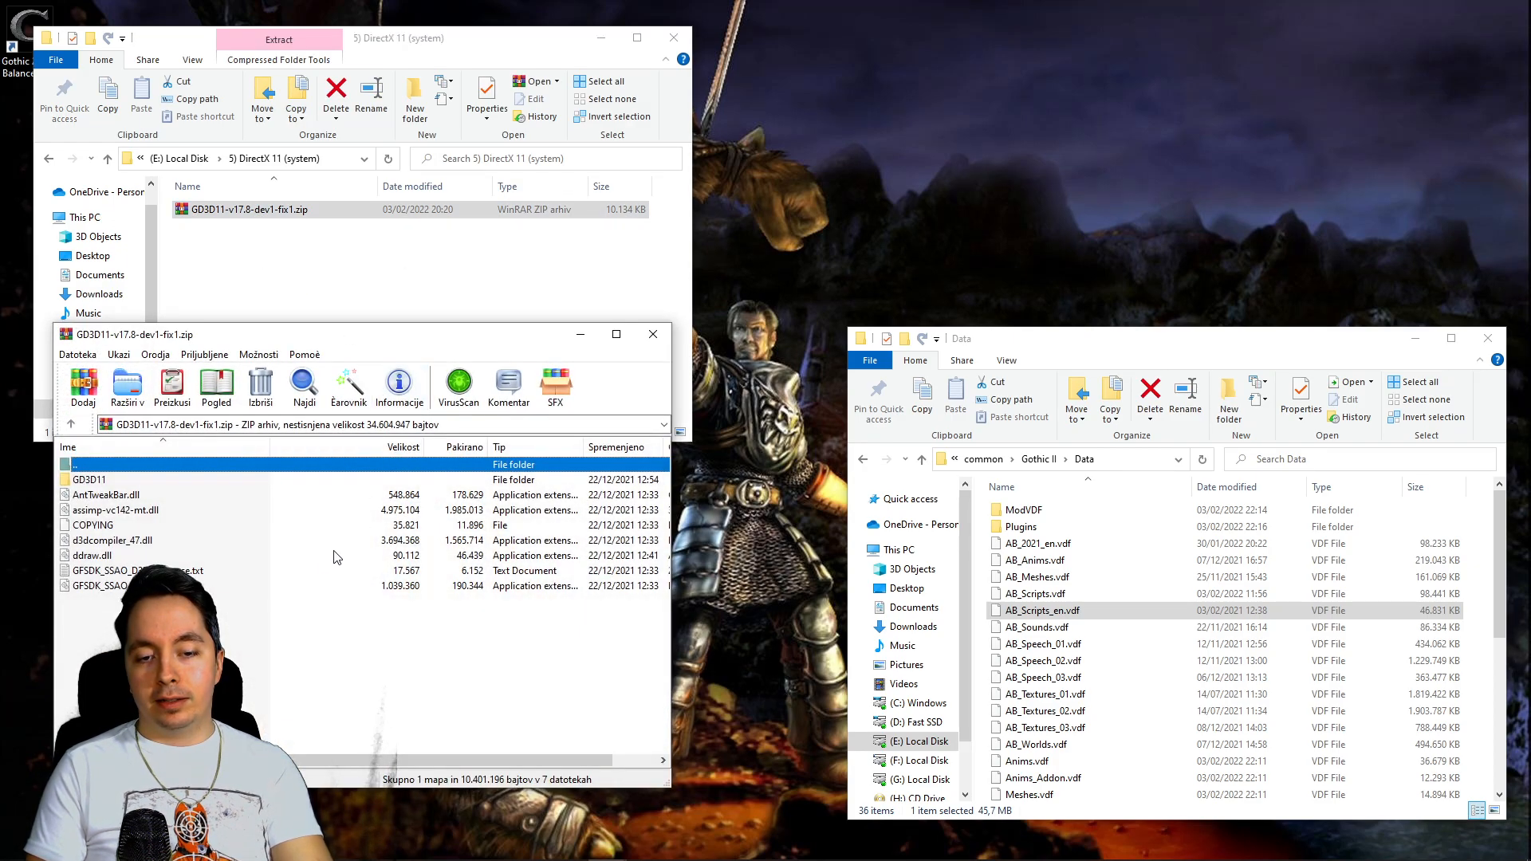
click(114, 612)
drag(109, 598, 107, 485)
click(1041, 465)
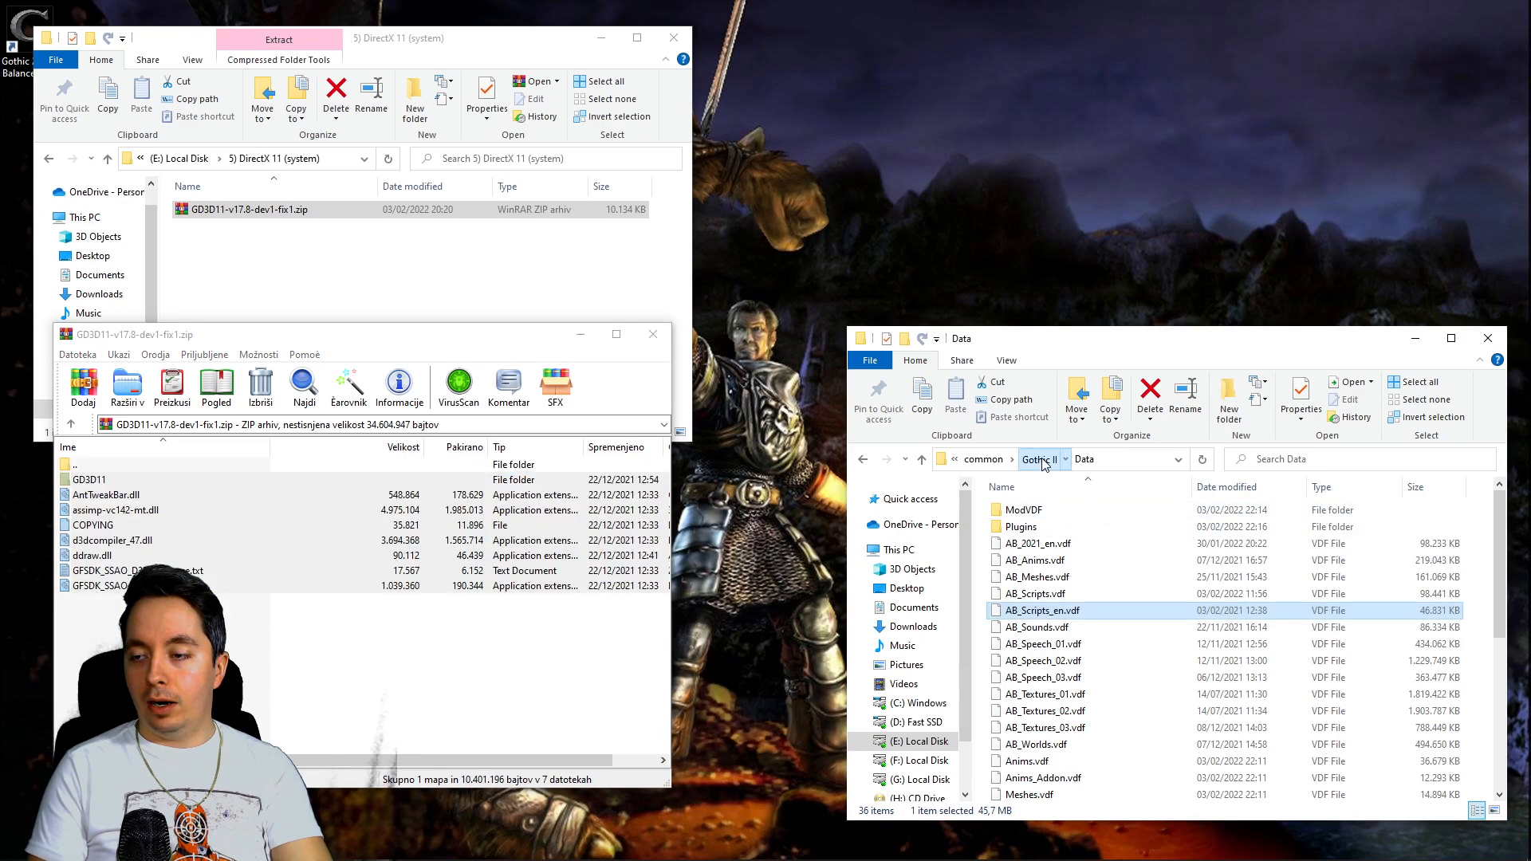
double_click(1038, 630)
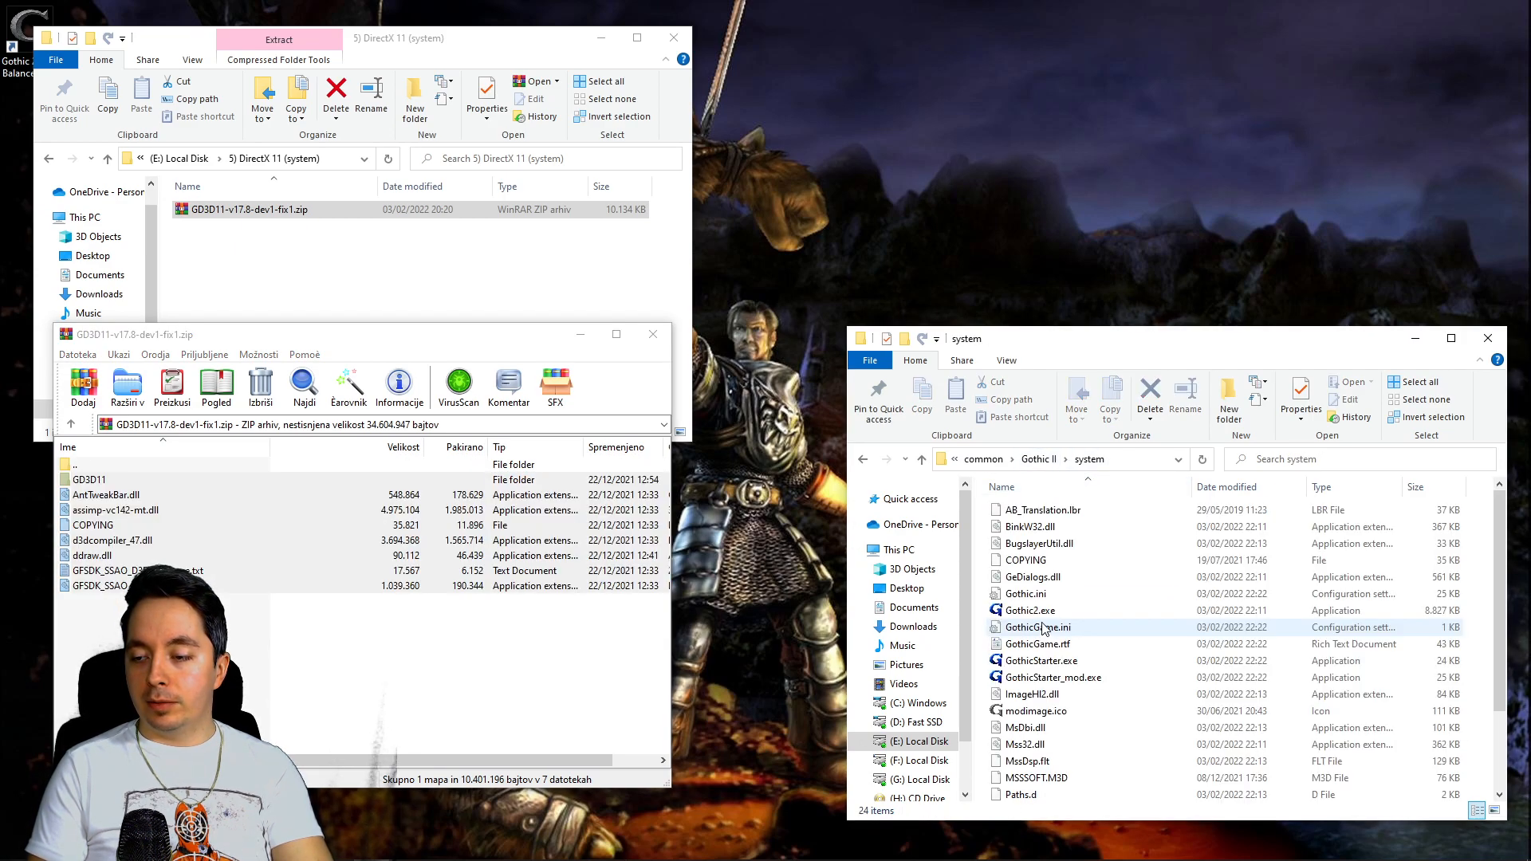
drag(125, 486, 1169, 583)
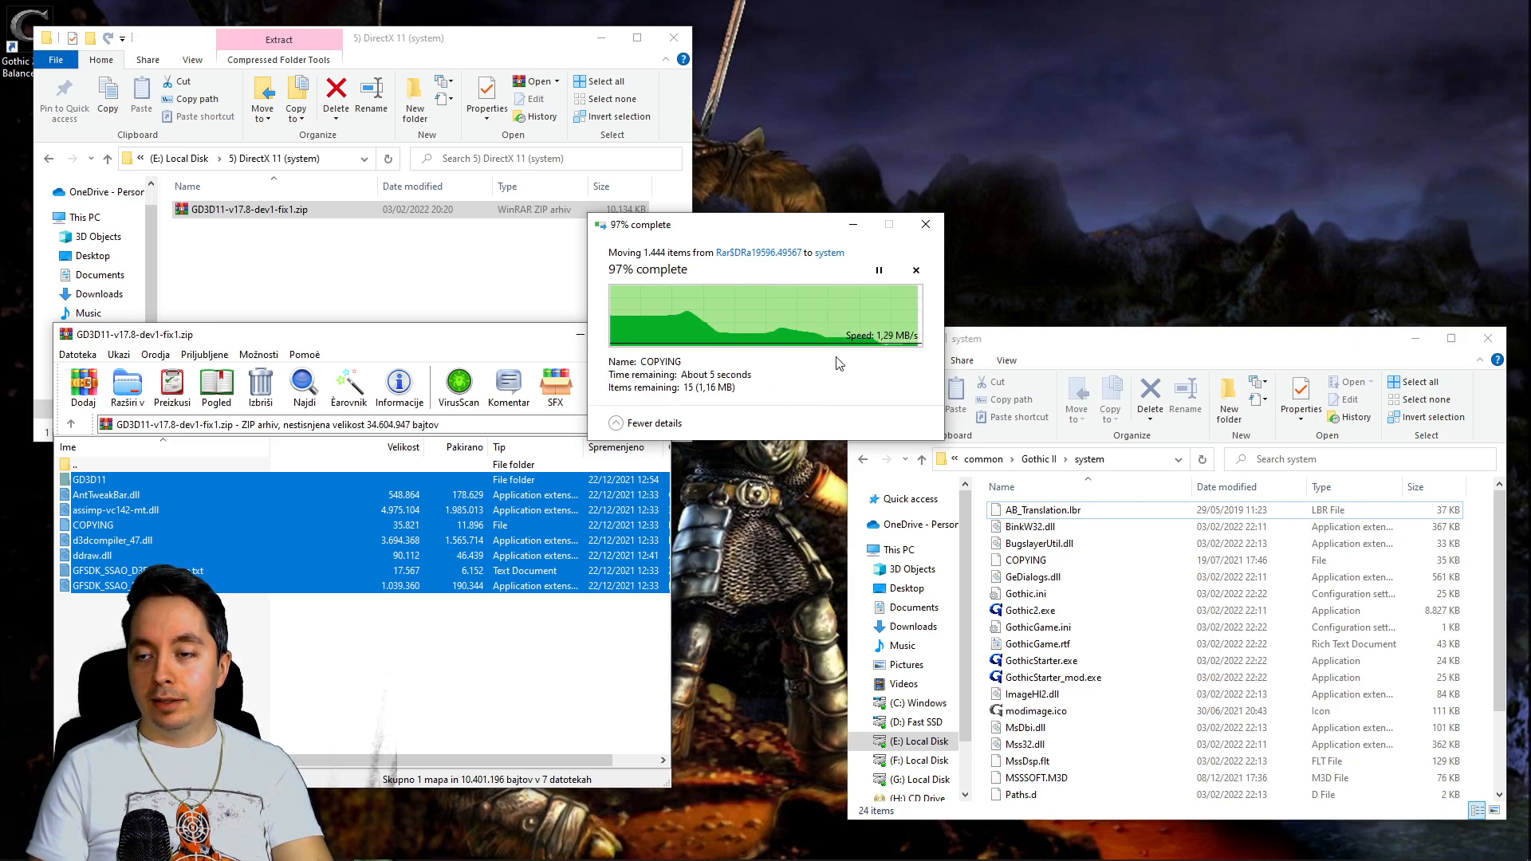
Close the GD3D11 archive and go back to the root of the E: drive.
click(740, 313)
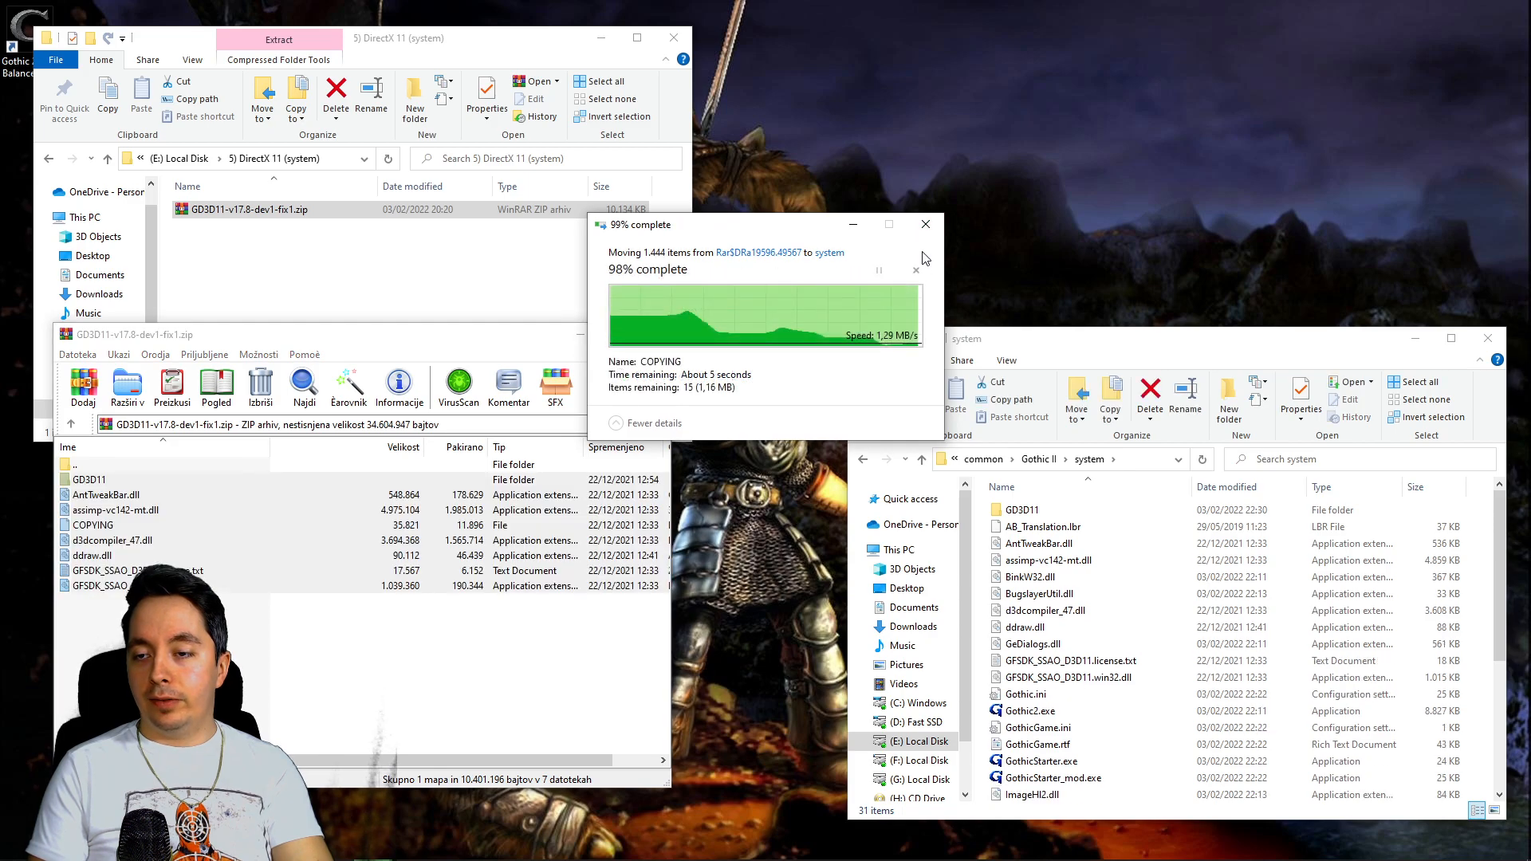
click(650, 334)
click(388, 310)
key(alt+Left)
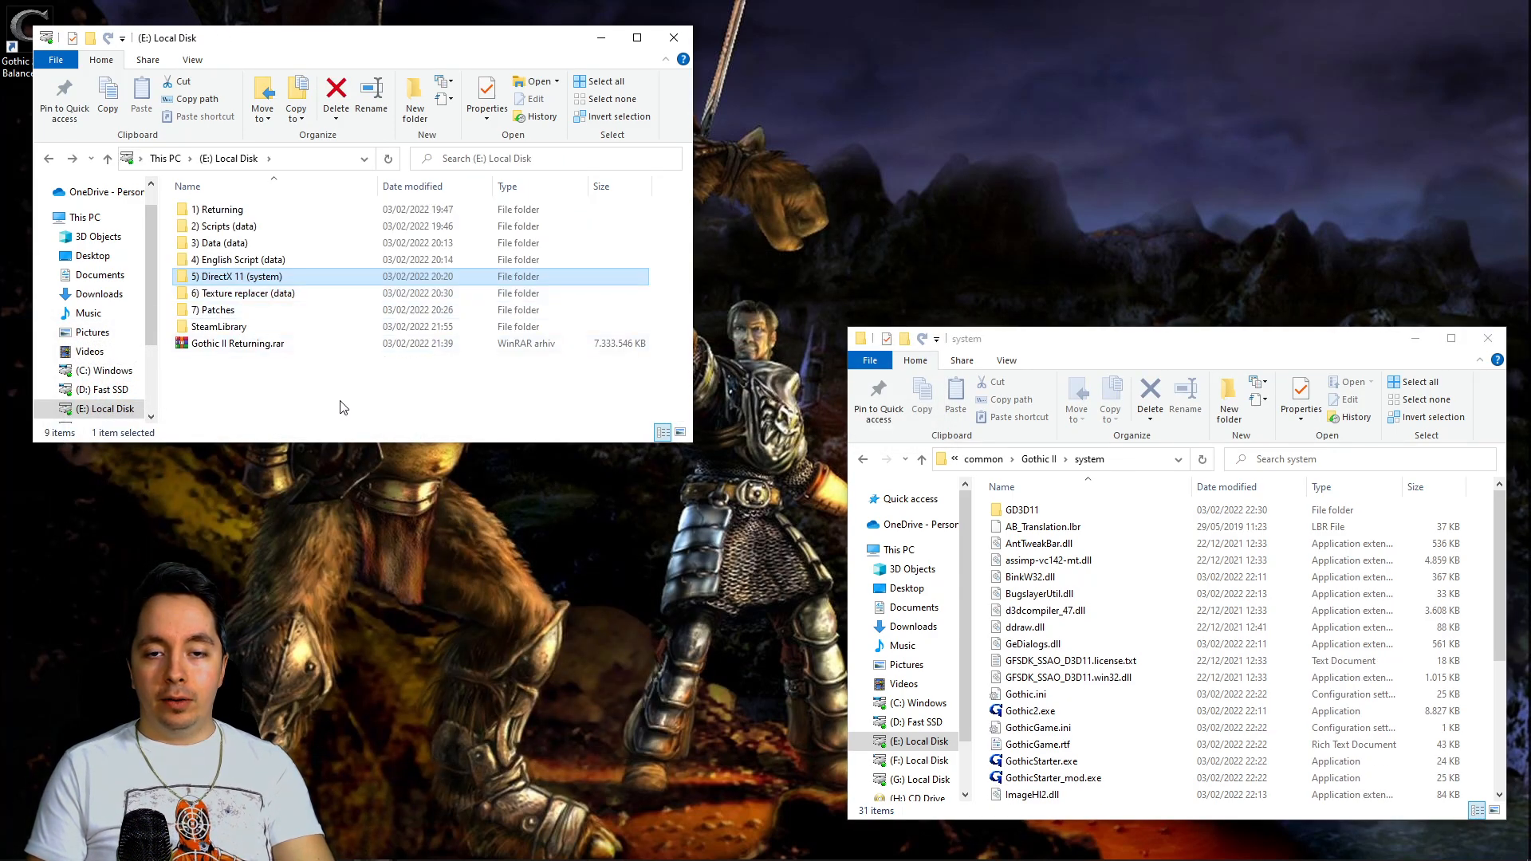
click(413, 373)
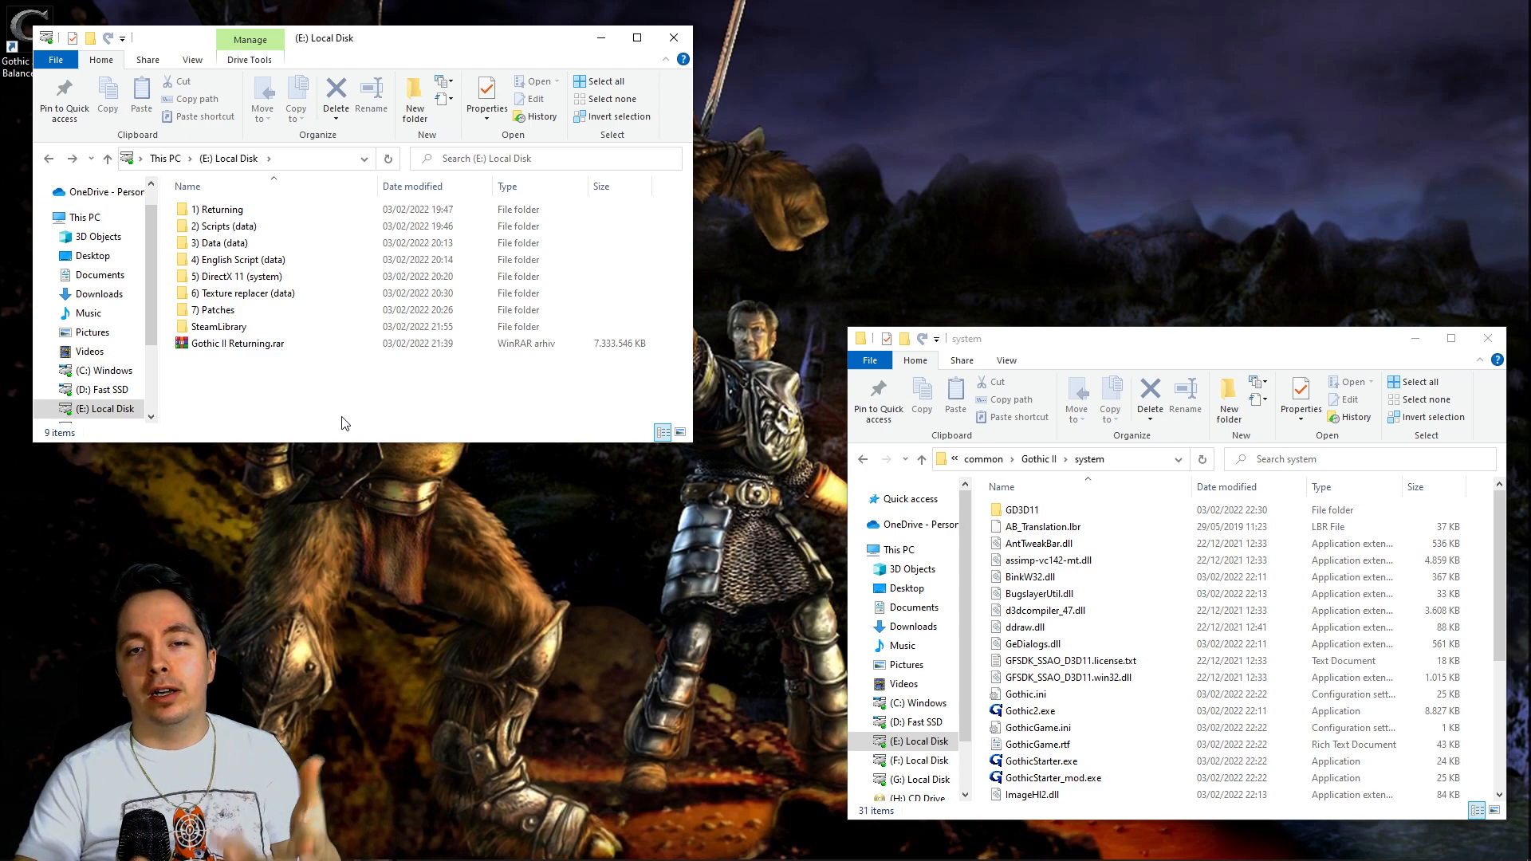
Open GTR_3.4.7z from the 6) Texture replacer (data) folder and go into its GTR\MAIN folder.
double_click(275, 294)
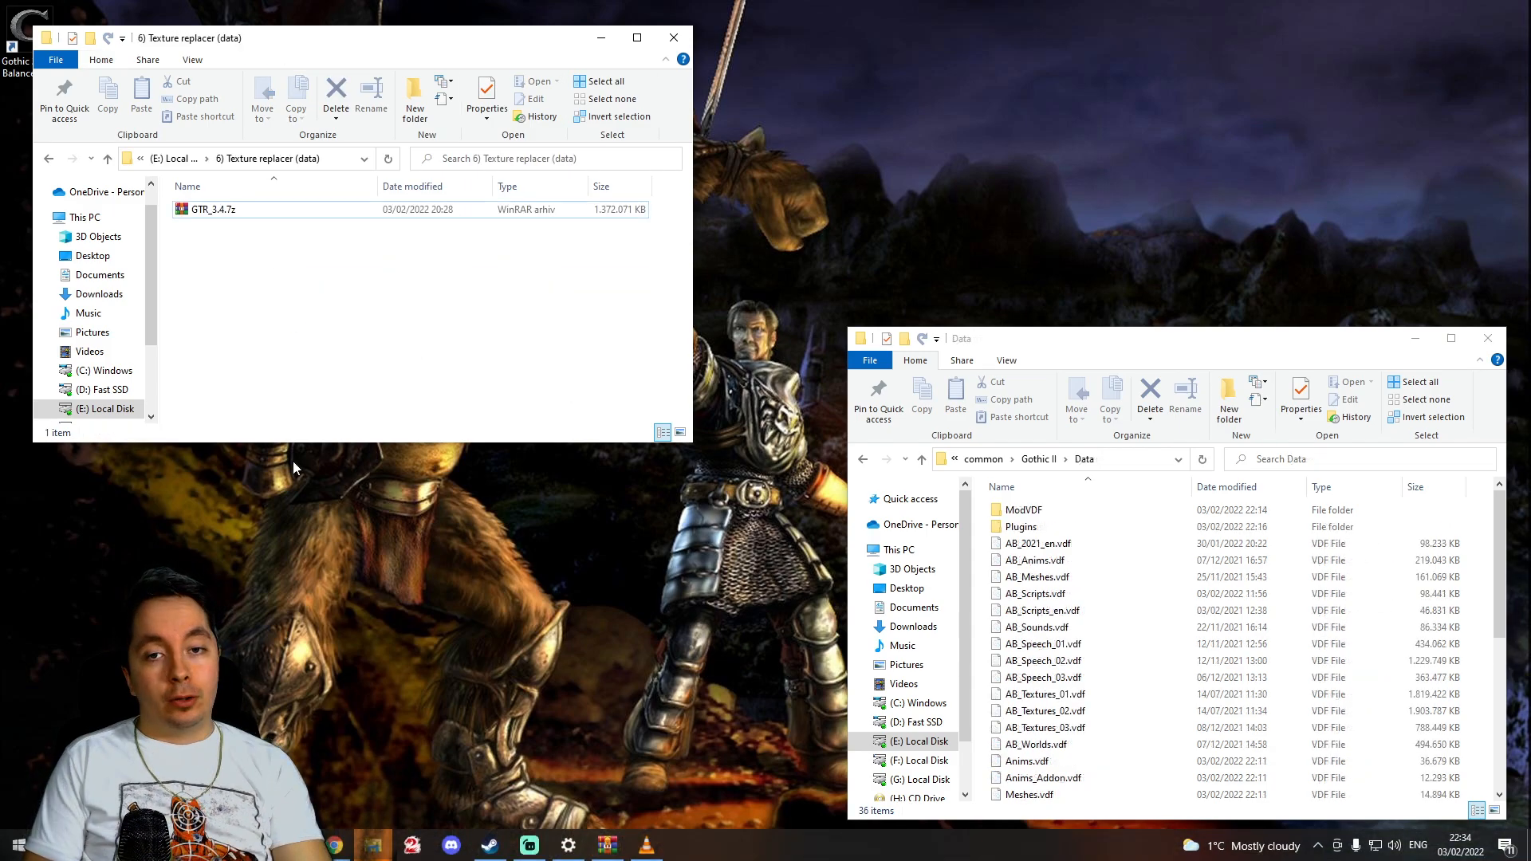
click(227, 214)
double_click(236, 217)
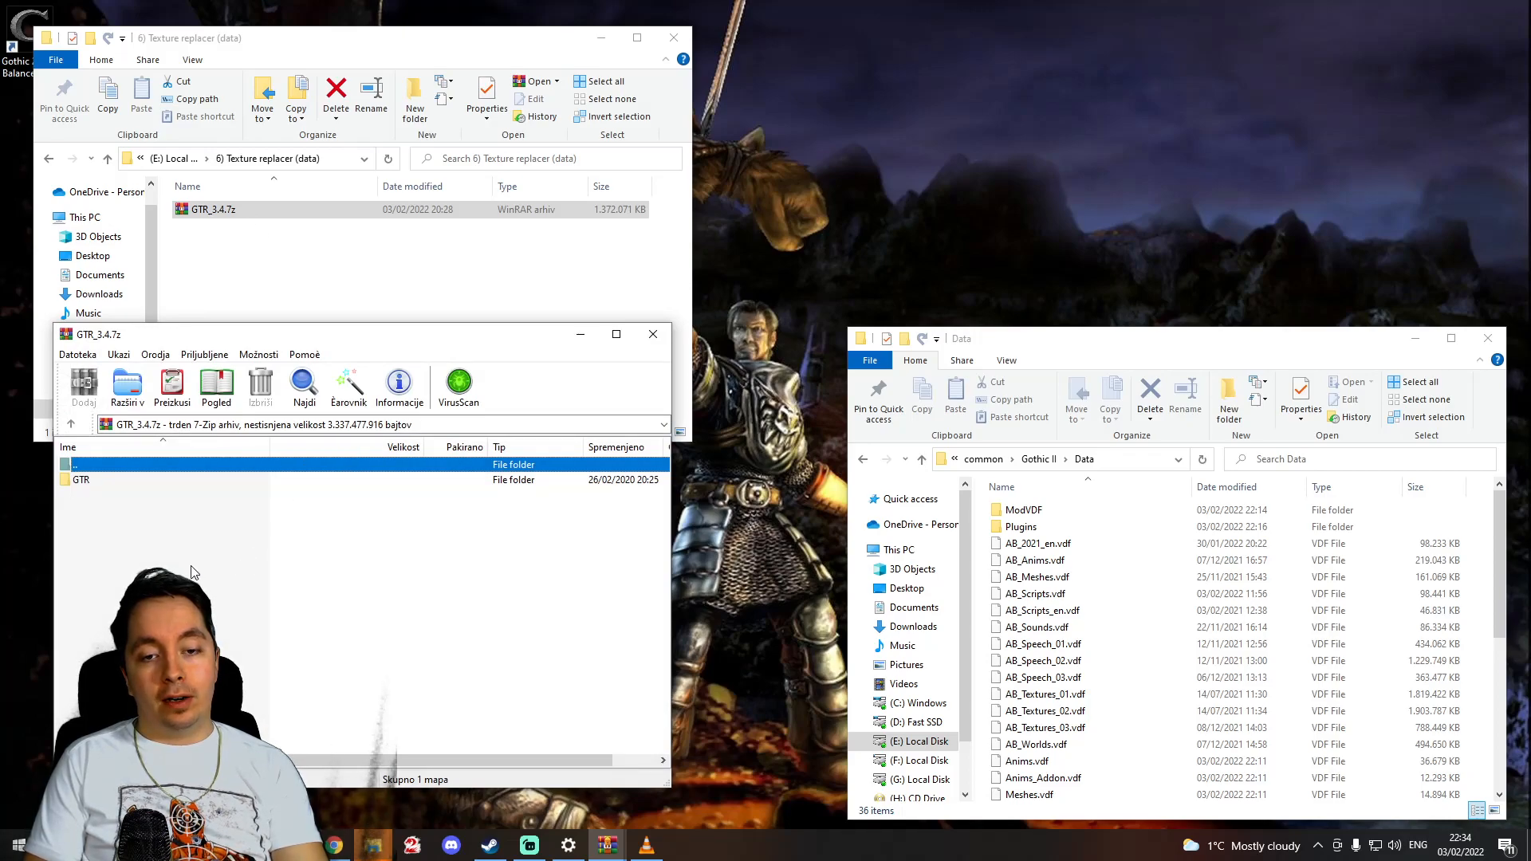
double_click(82, 480)
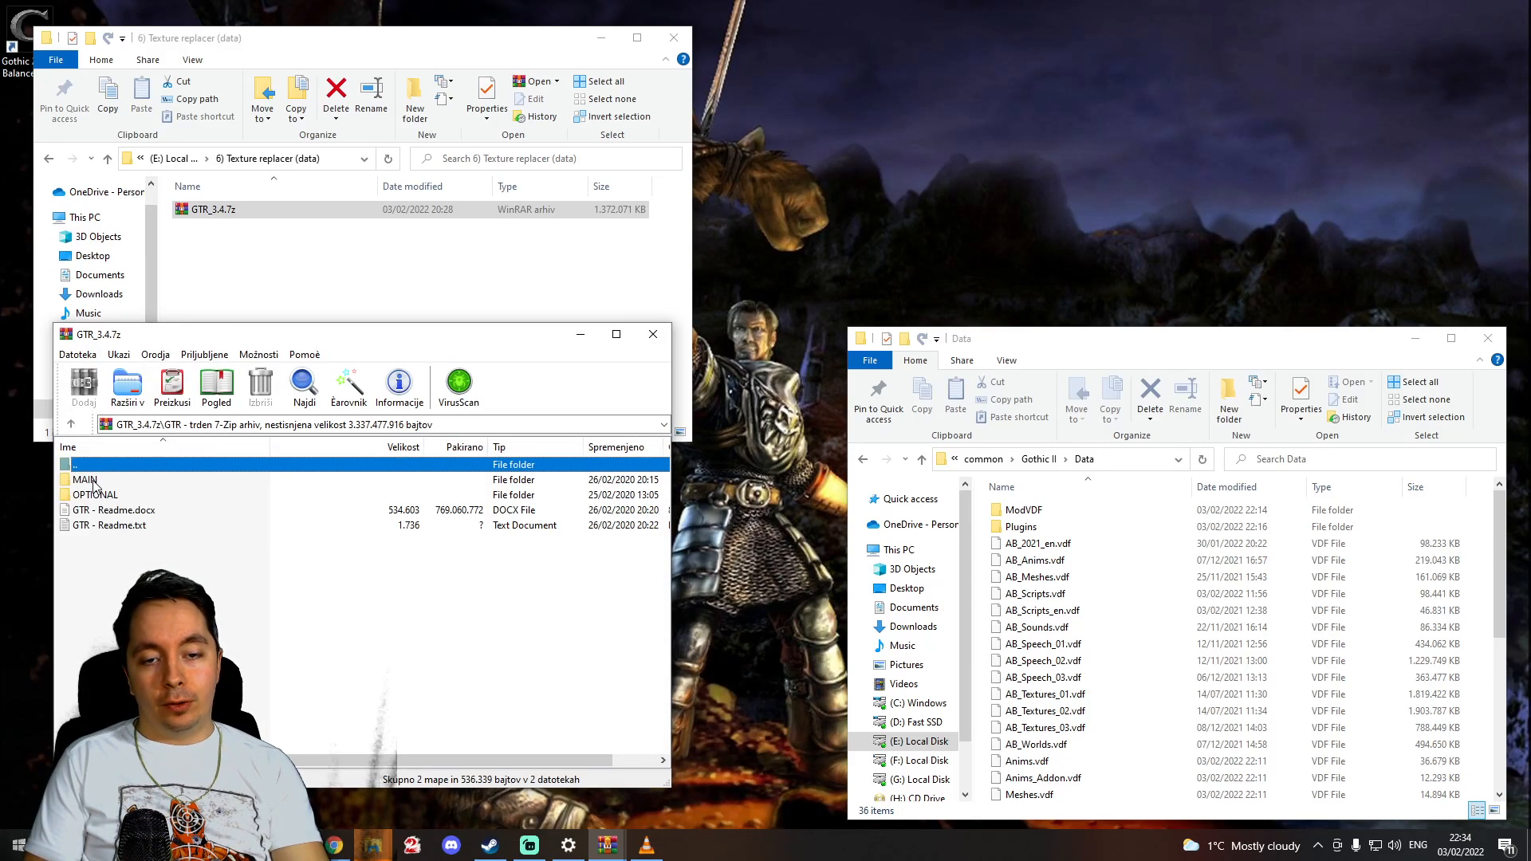
double_click(106, 481)
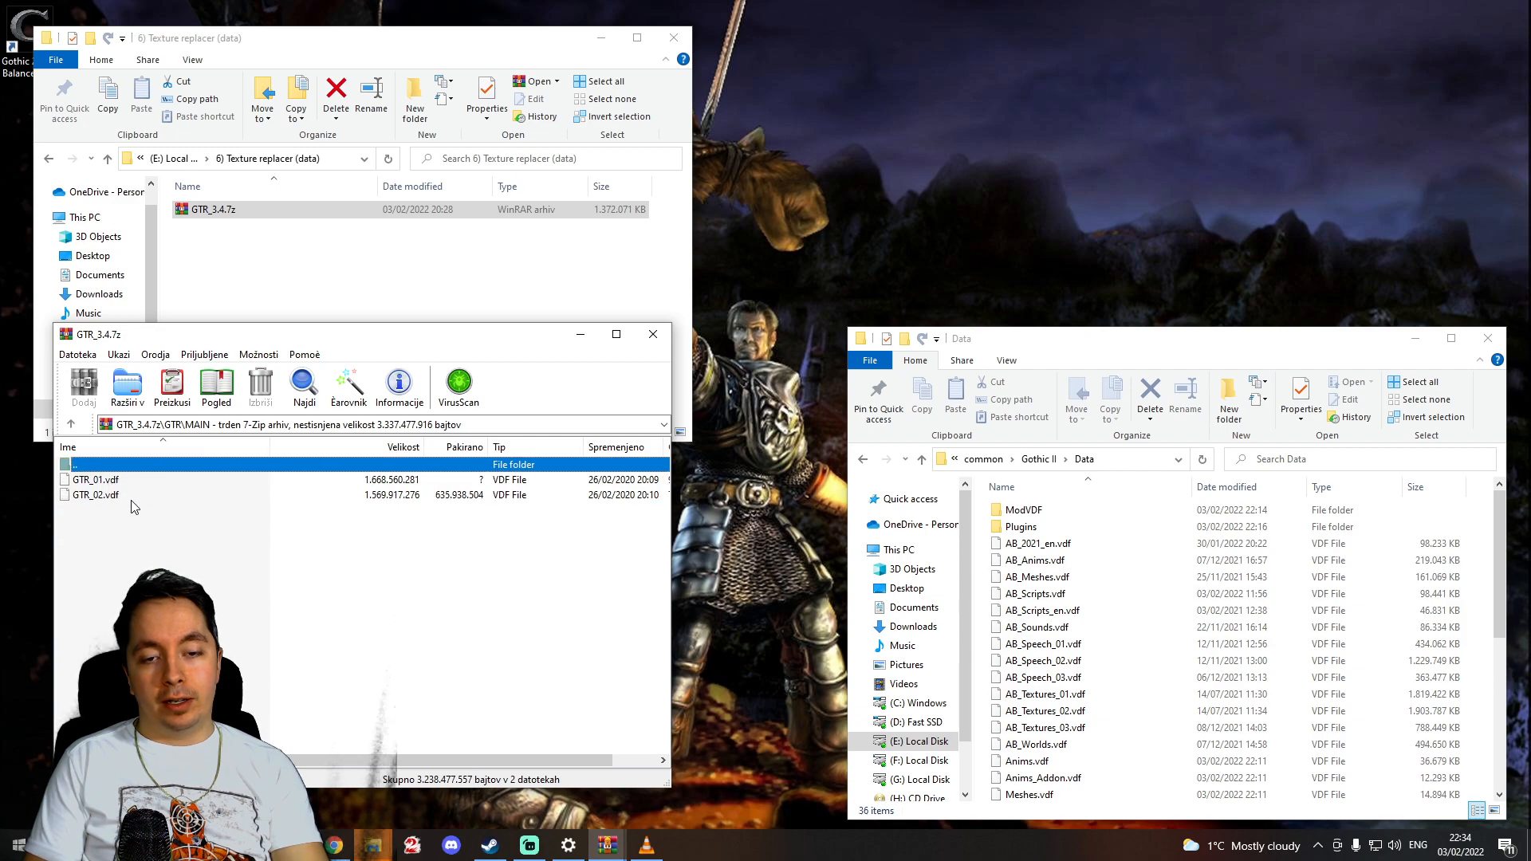
Extract GTR_01.vdf and GTR_02.vdf from the archive into the Gothic II Data folder.
click(116, 493)
shift+click(114, 481)
drag(106, 488, 1124, 572)
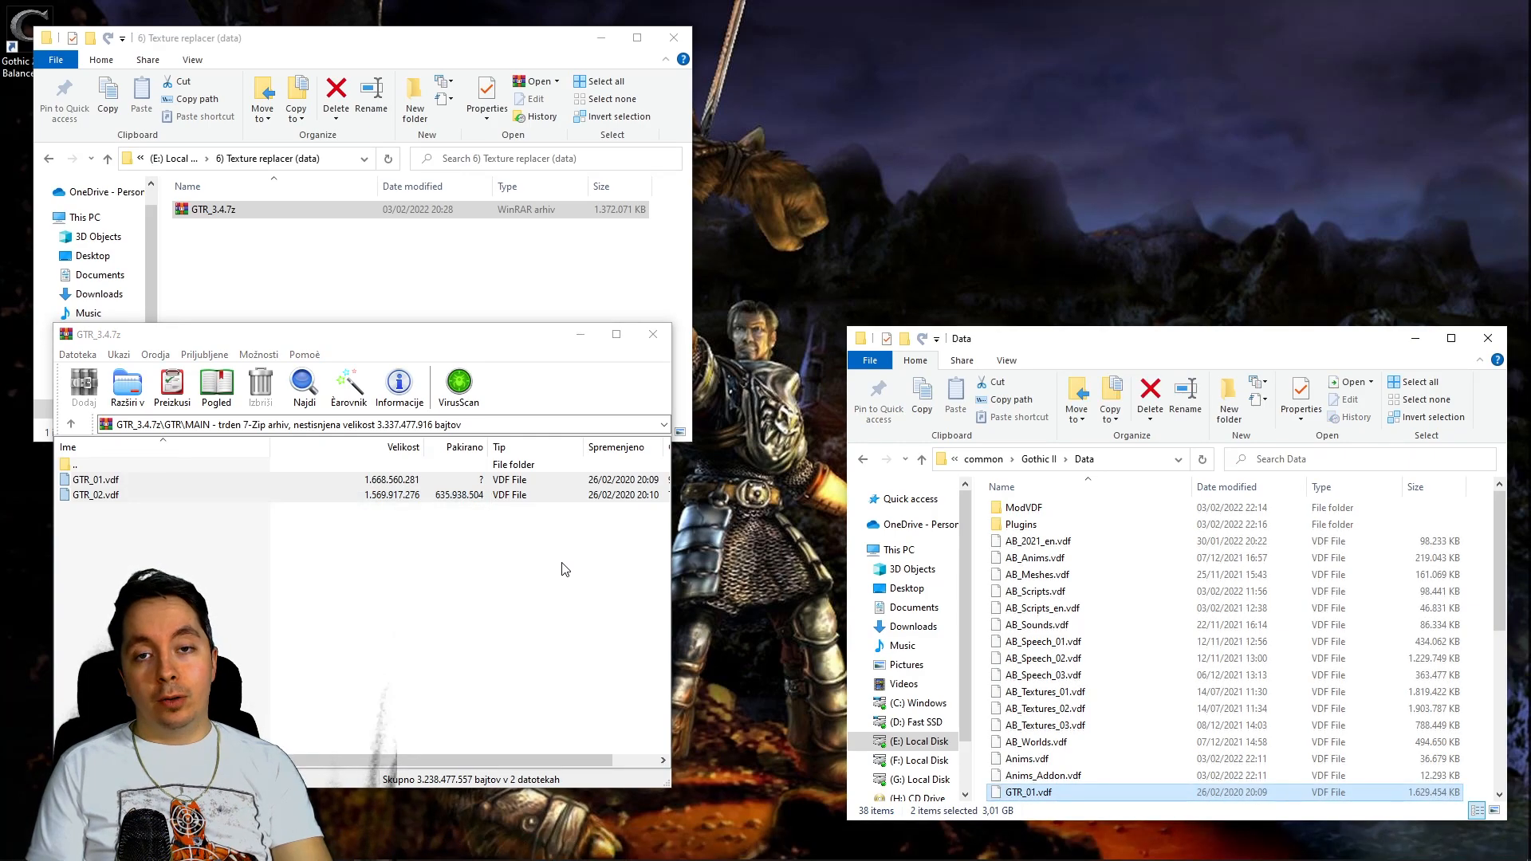
Extract GTR_For_RET2_AB.vdf from the archive's OPTIONAL\Mod Compatibility folder into the Gothic II Data folder.
double_click(91, 469)
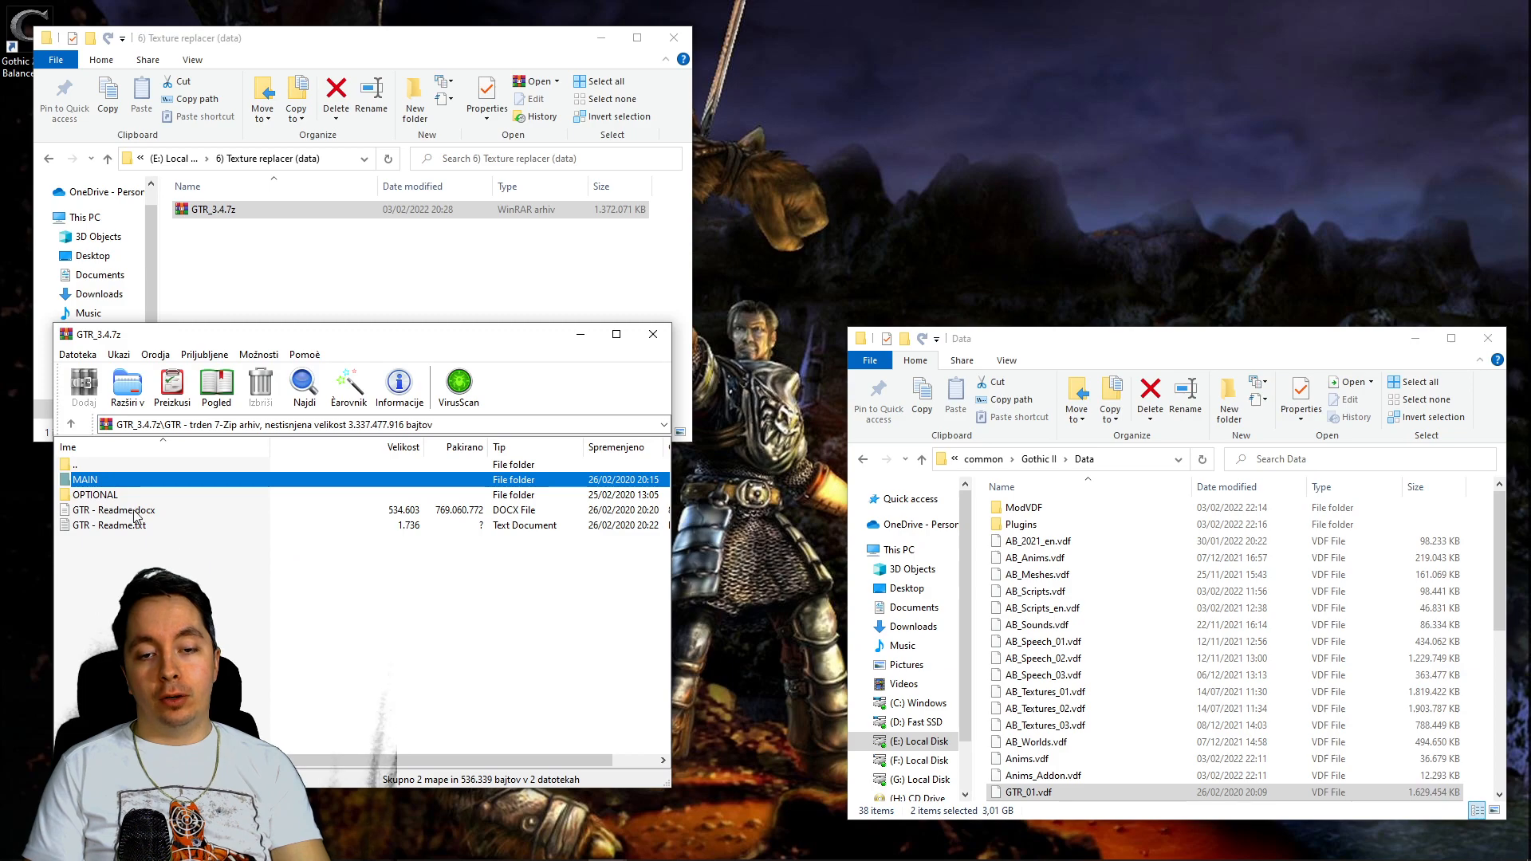
double_click(100, 495)
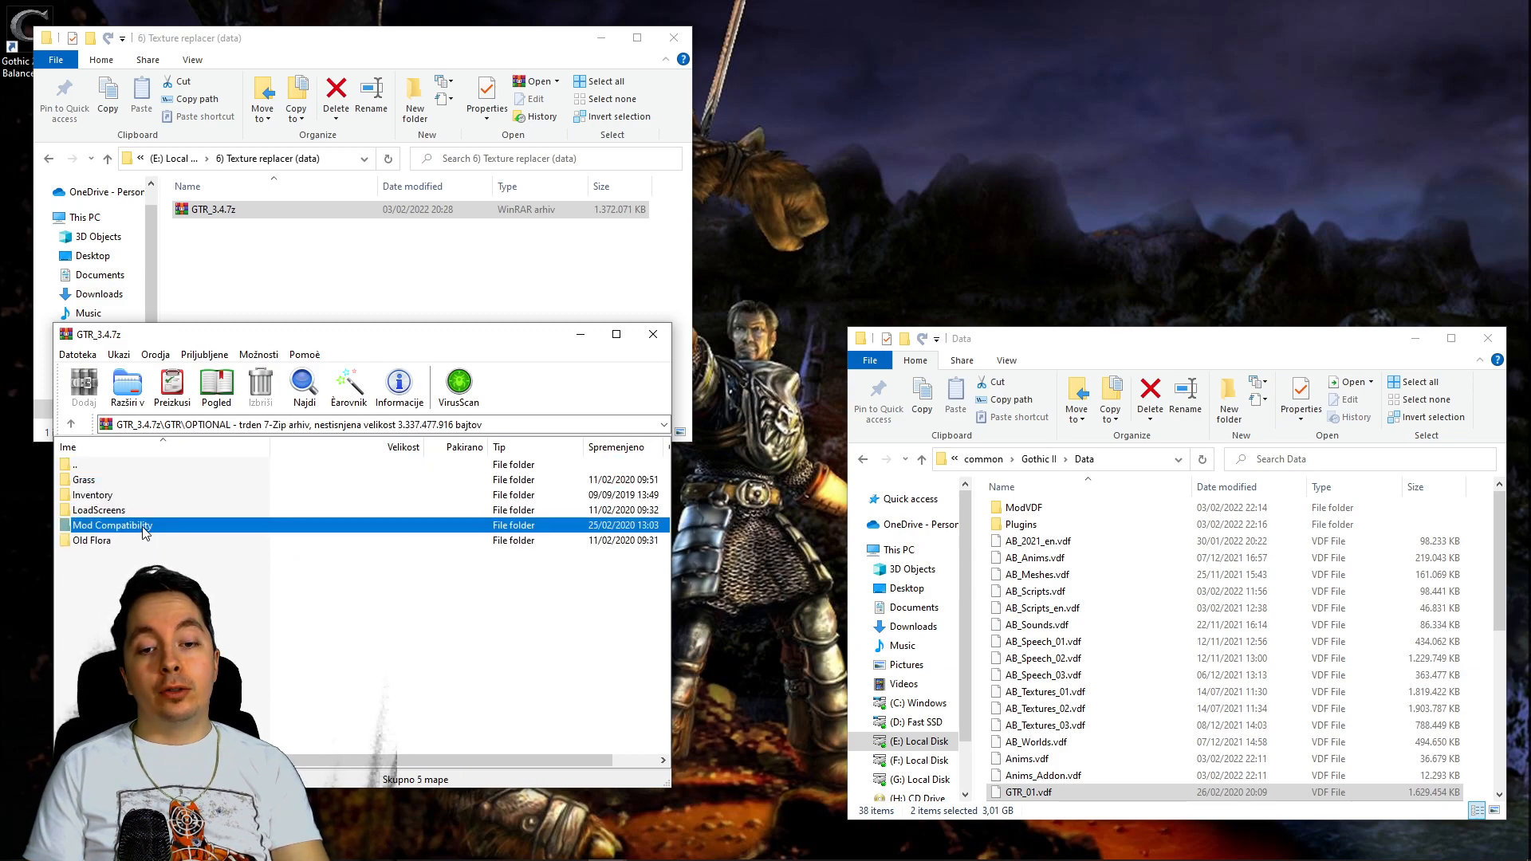
double_click(144, 526)
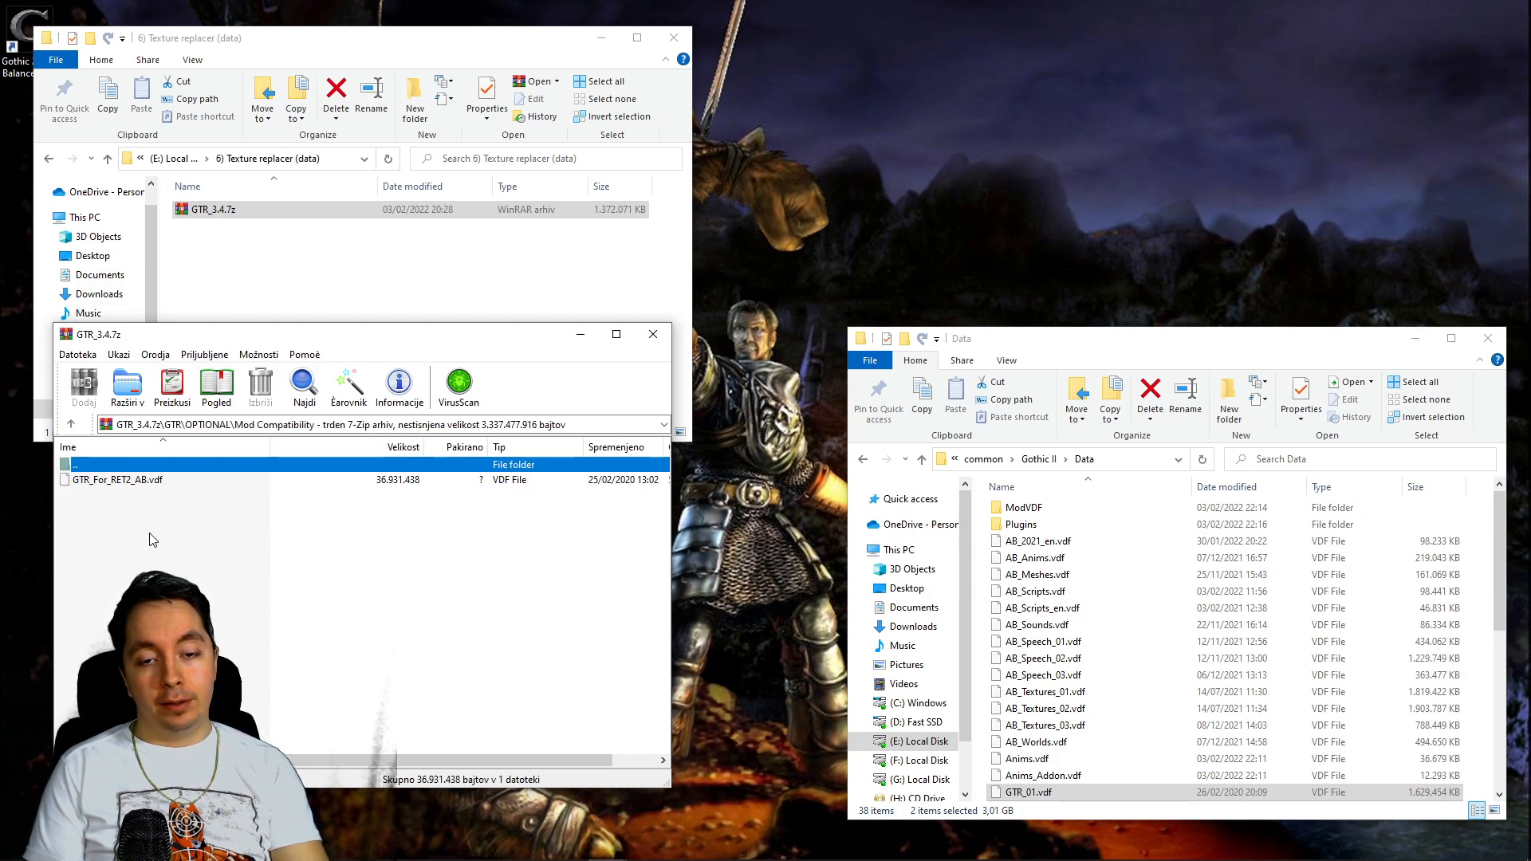
click(132, 484)
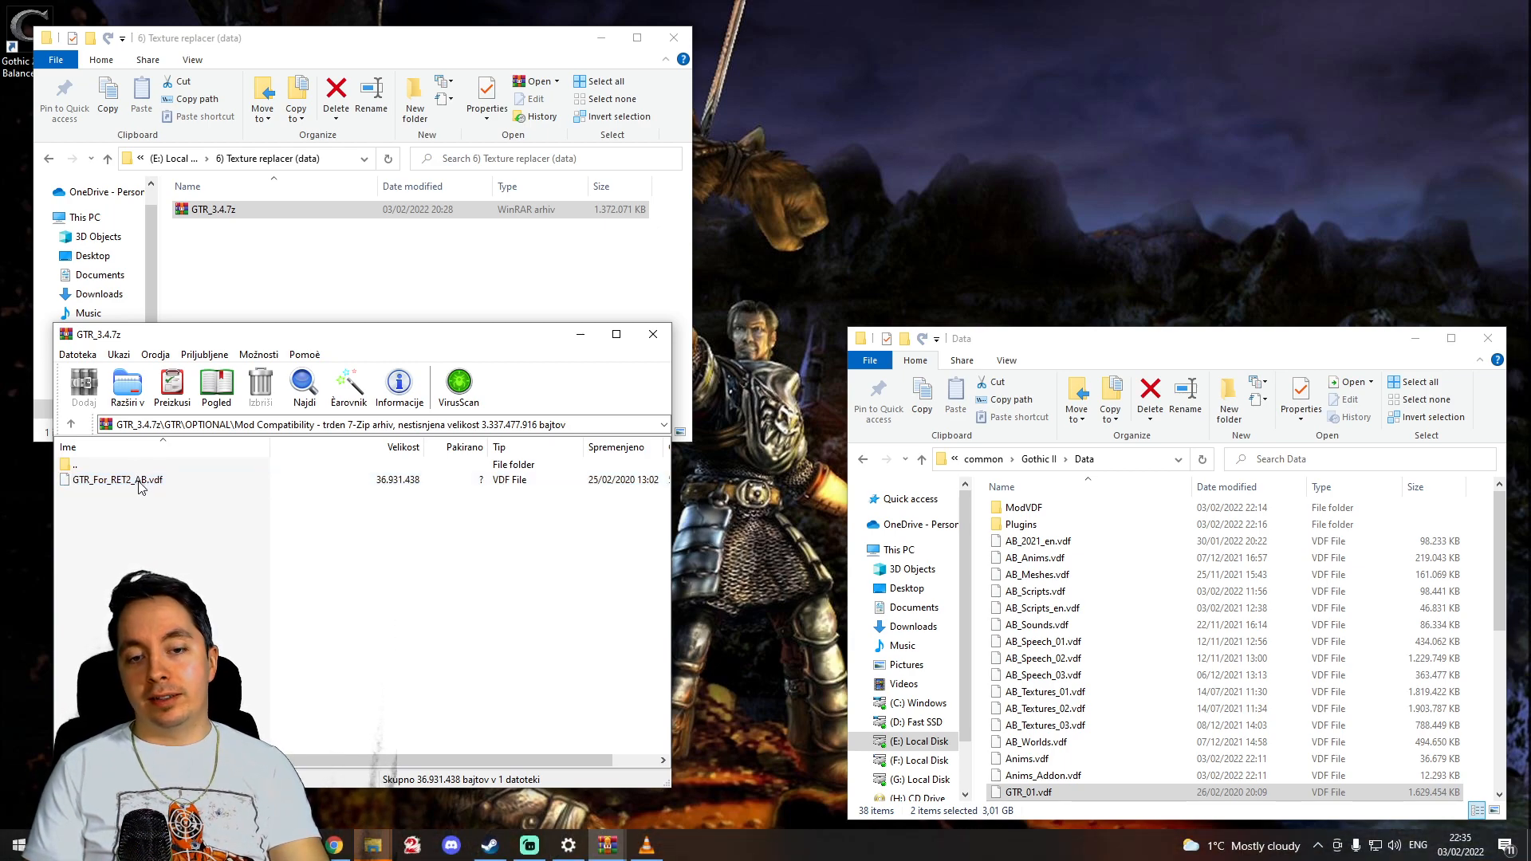
click(127, 482)
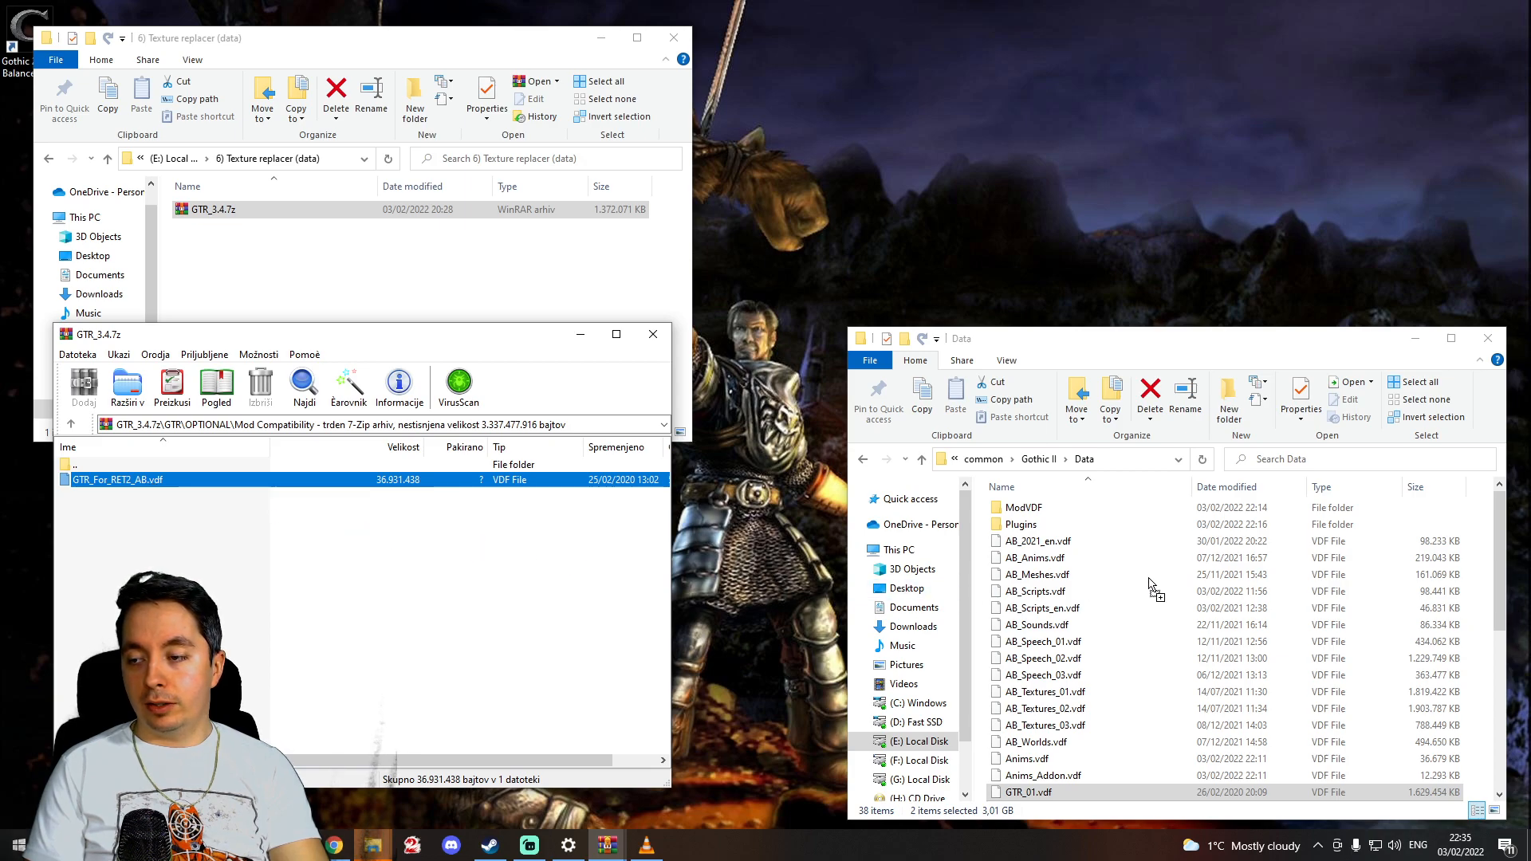
drag(1154, 588, 1155, 589)
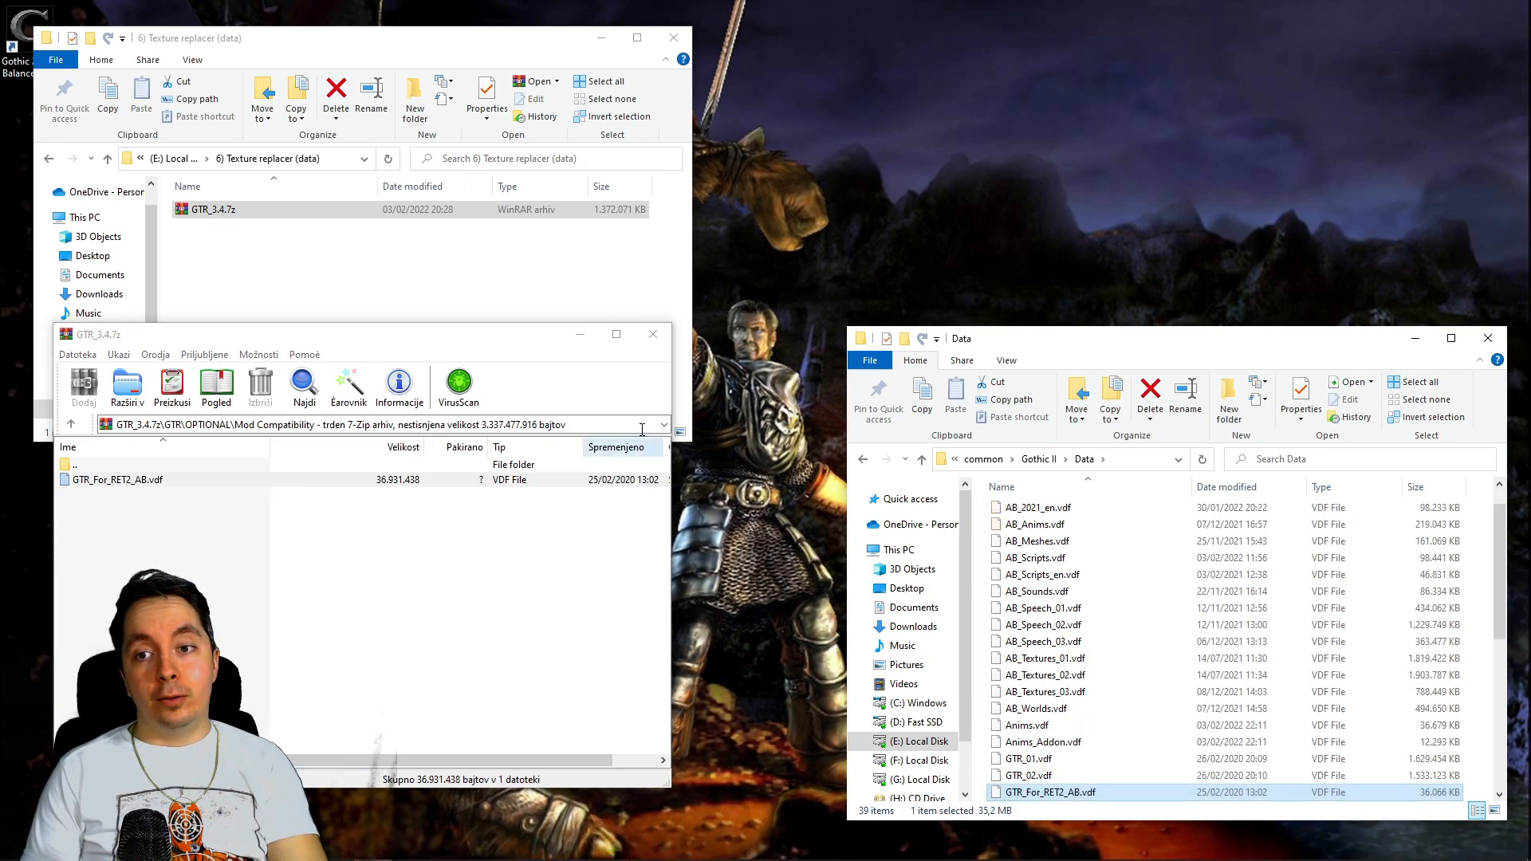
Close the GTR archive and open PlasquarPatches.rar from the 7) Patches folder on the E: drive.
click(659, 338)
click(407, 303)
key(BackSpace)
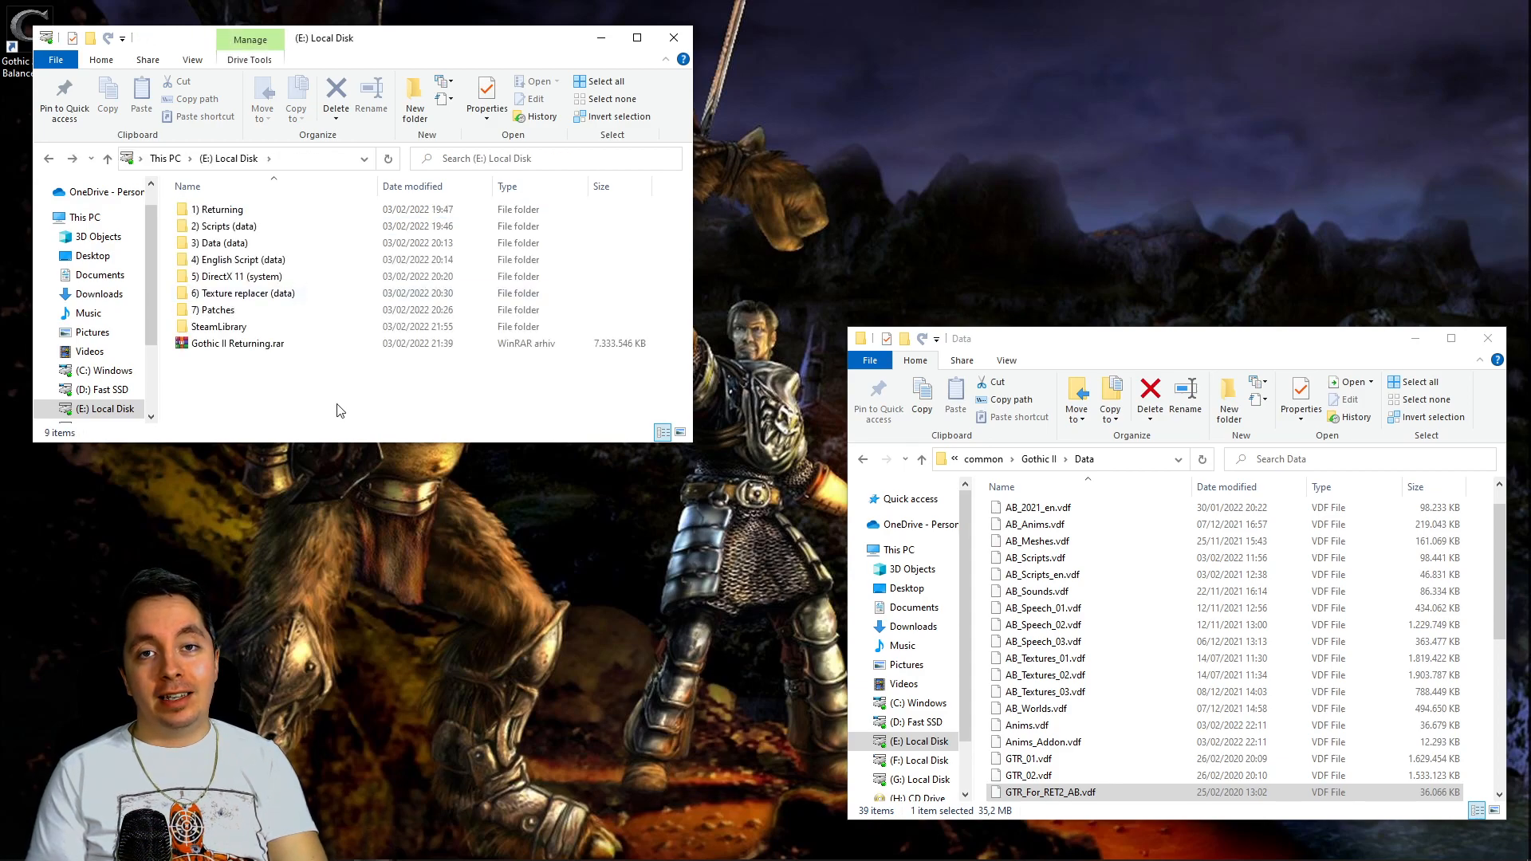
double_click(246, 310)
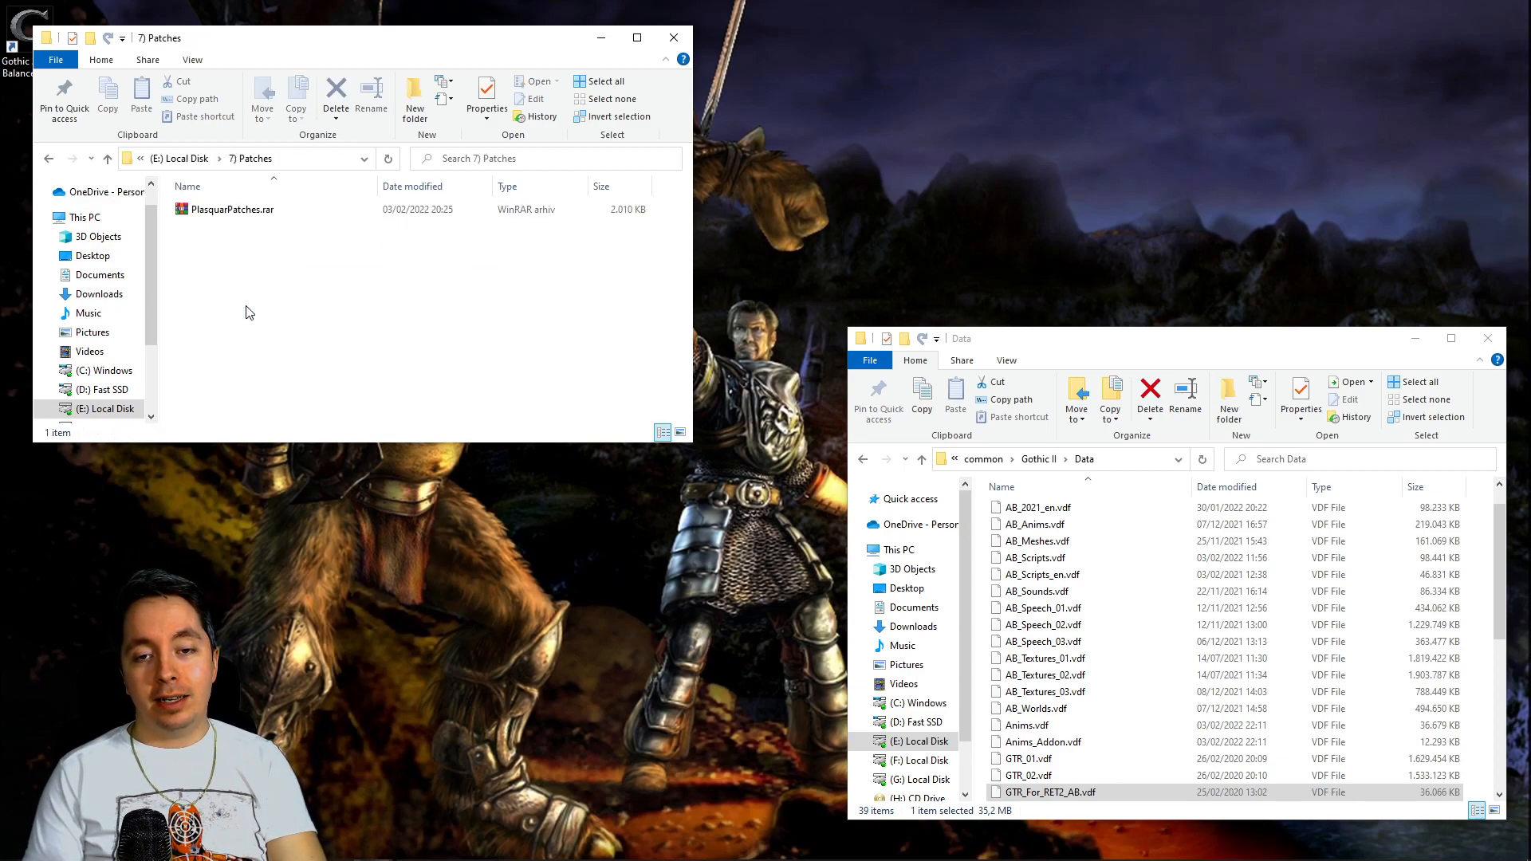
double_click(227, 211)
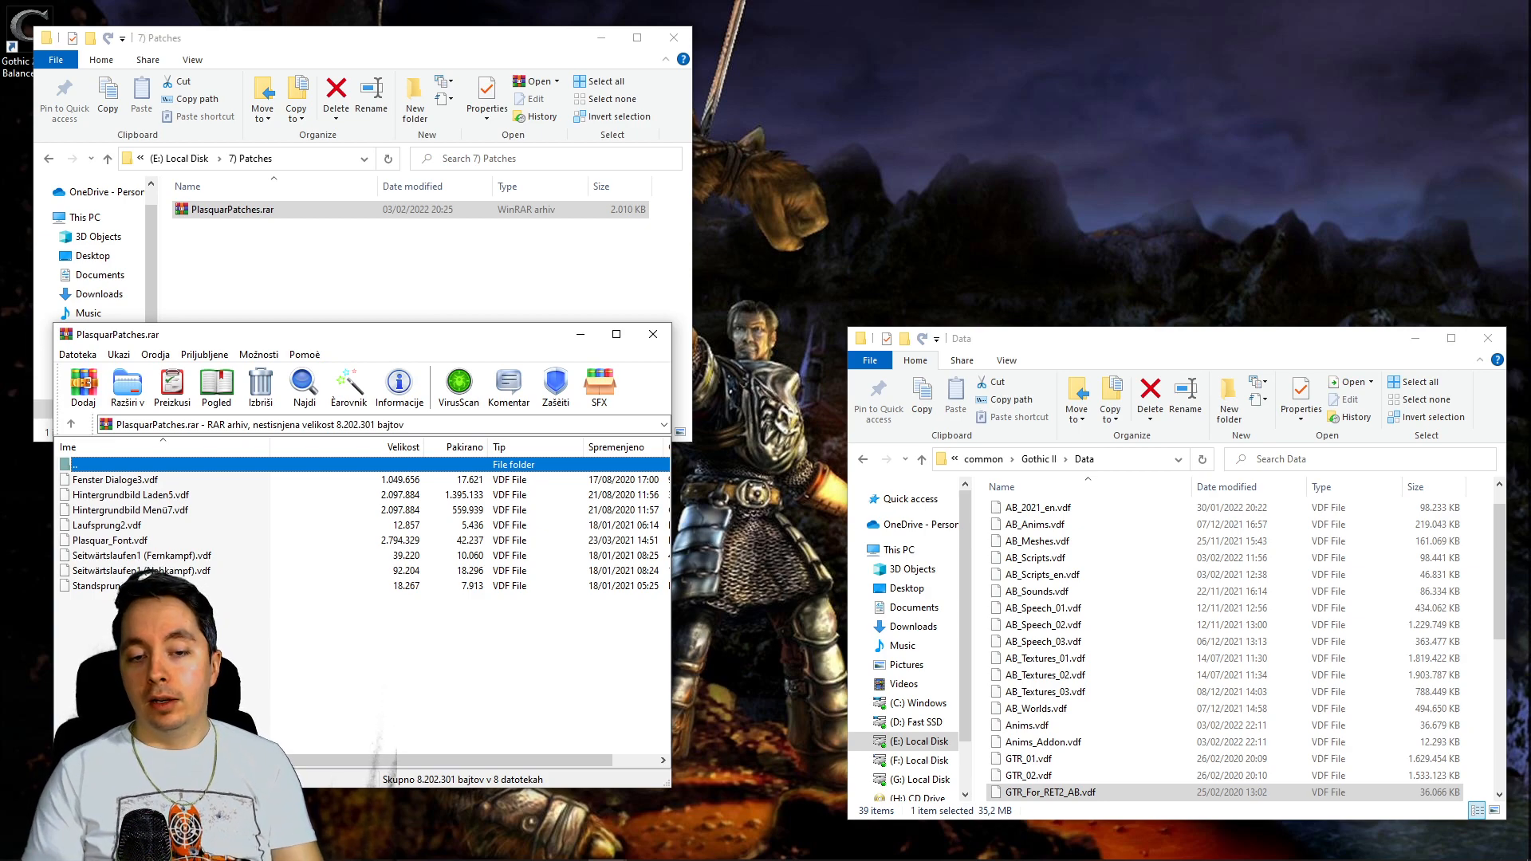
Extract all the VDF files from PlasquarPatches.rar into the Gothic II Data folder and close the archive.
click(311, 661)
drag(231, 662, 123, 479)
drag(245, 496, 1254, 558)
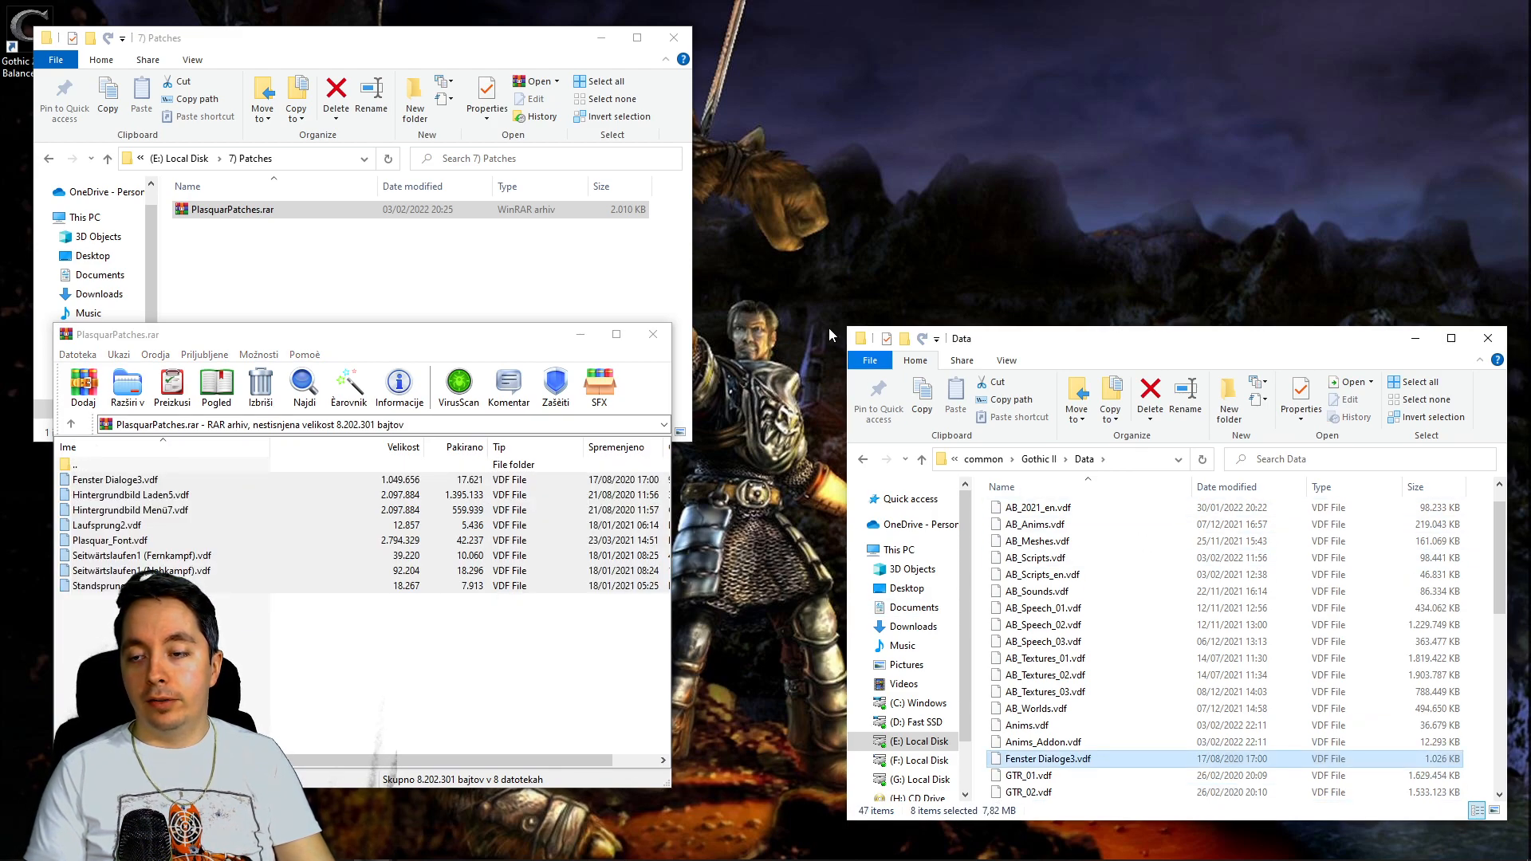
click(660, 335)
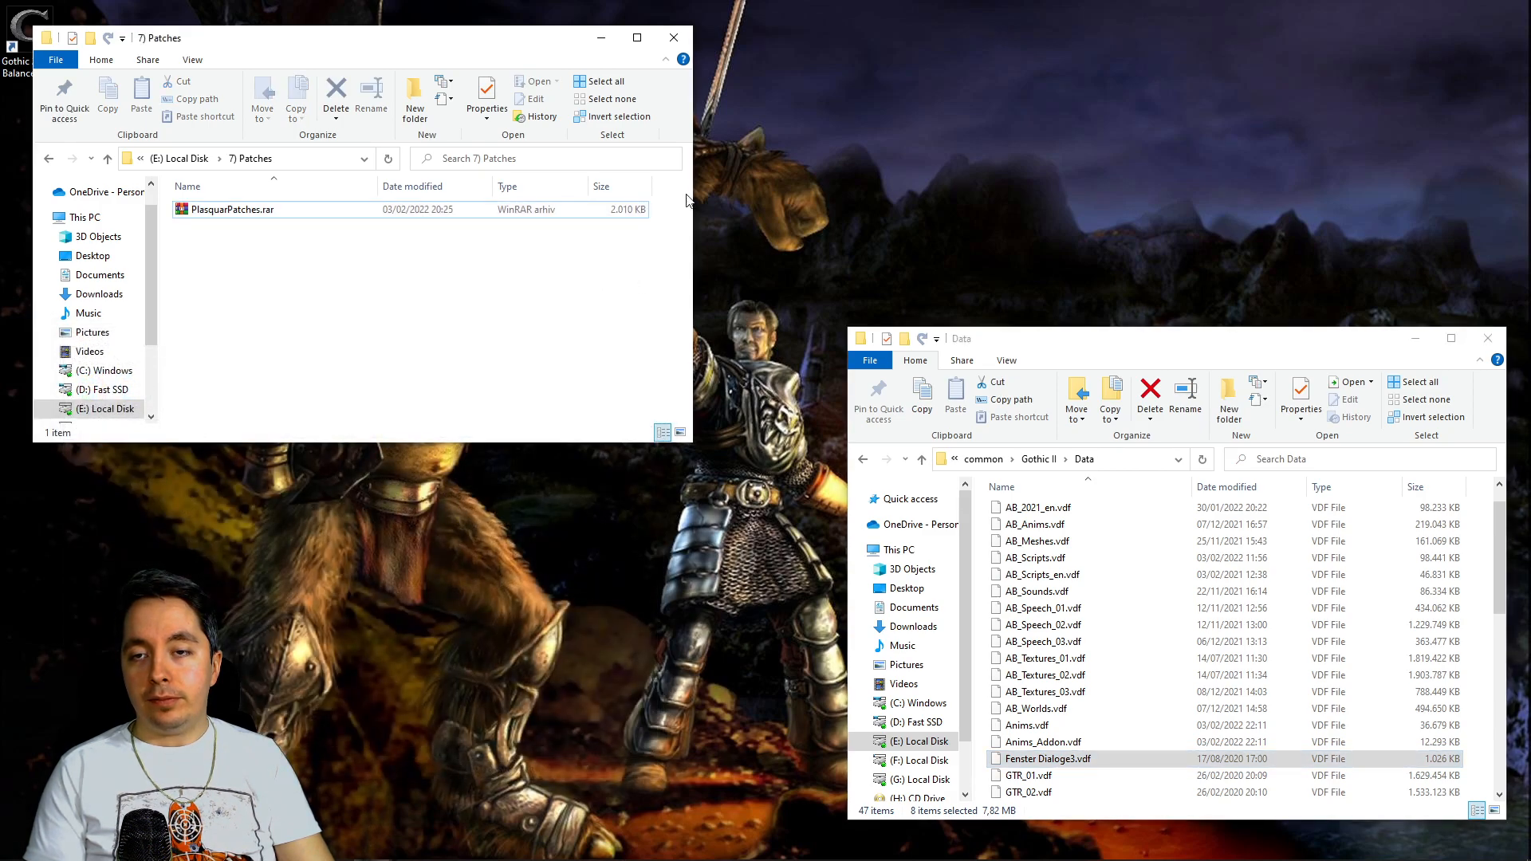
Close both the E: drive and Data folder windows and launch the Gothic 2 New Balance mod from the desktop.
click(49, 157)
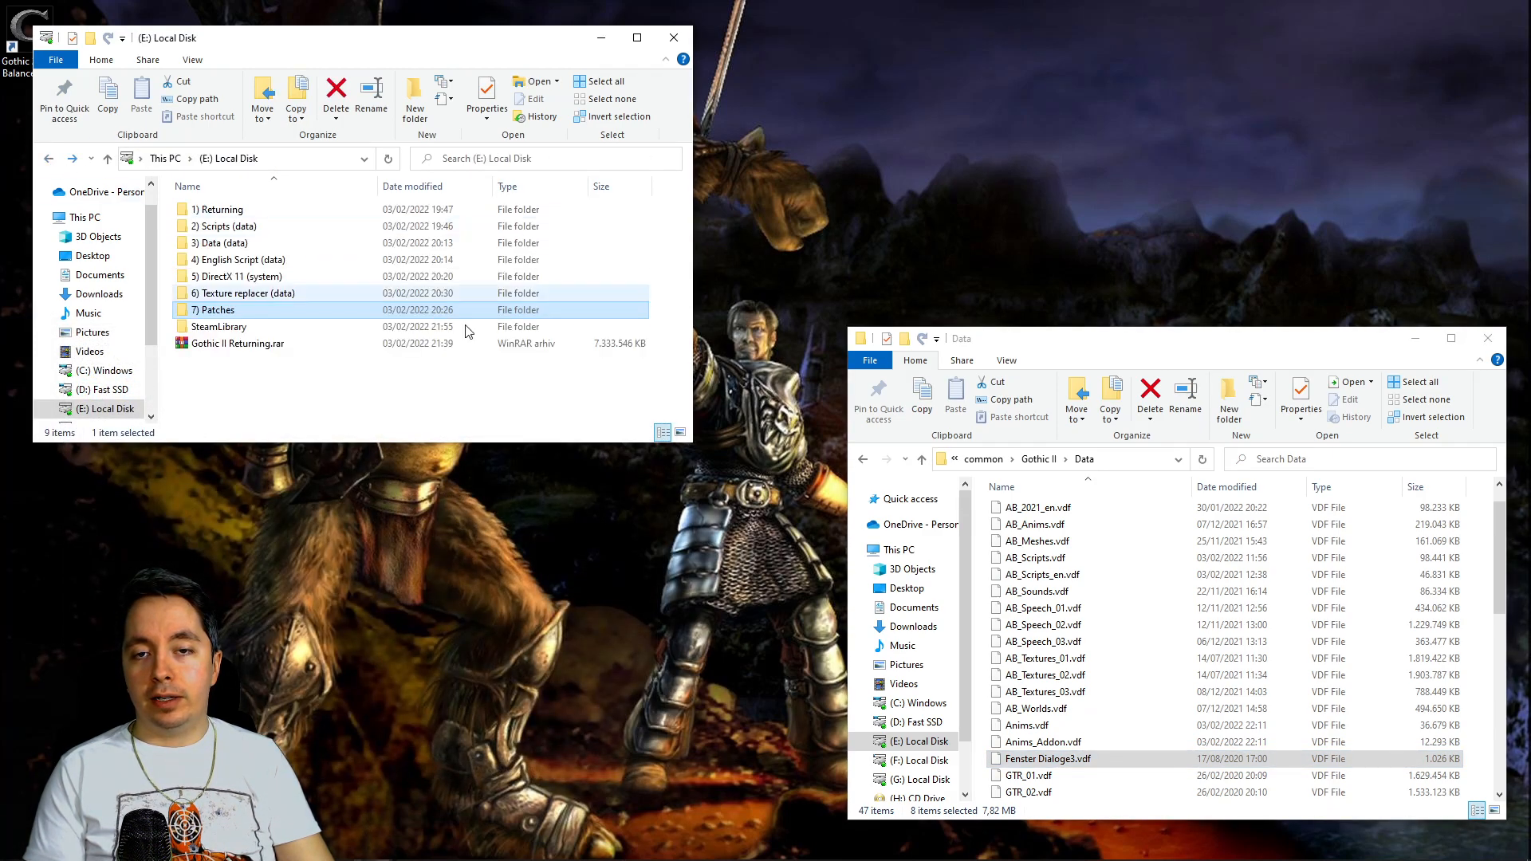
click(675, 38)
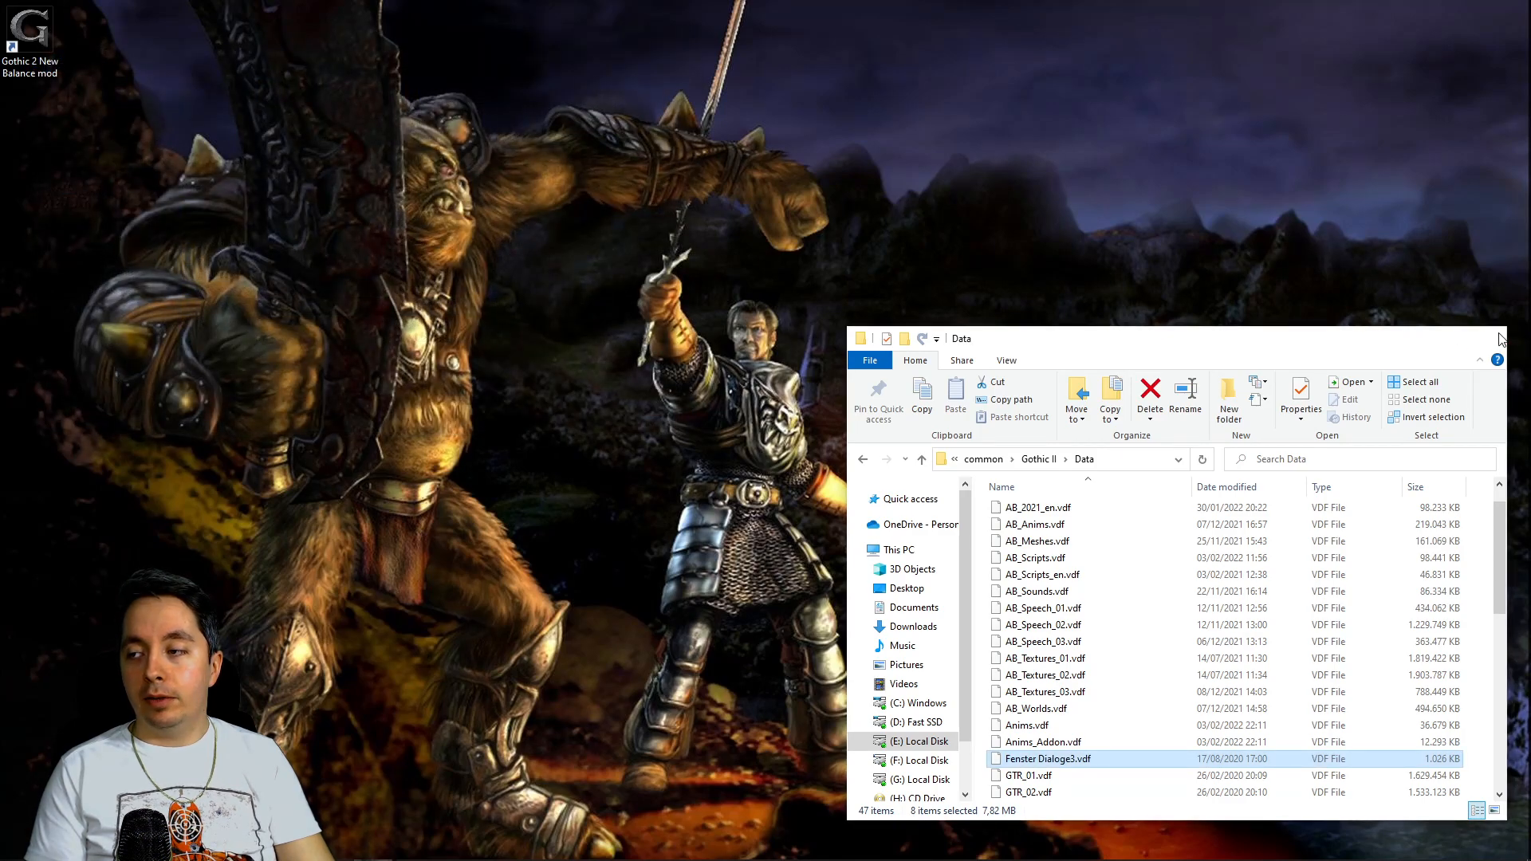
click(1488, 338)
double_click(36, 48)
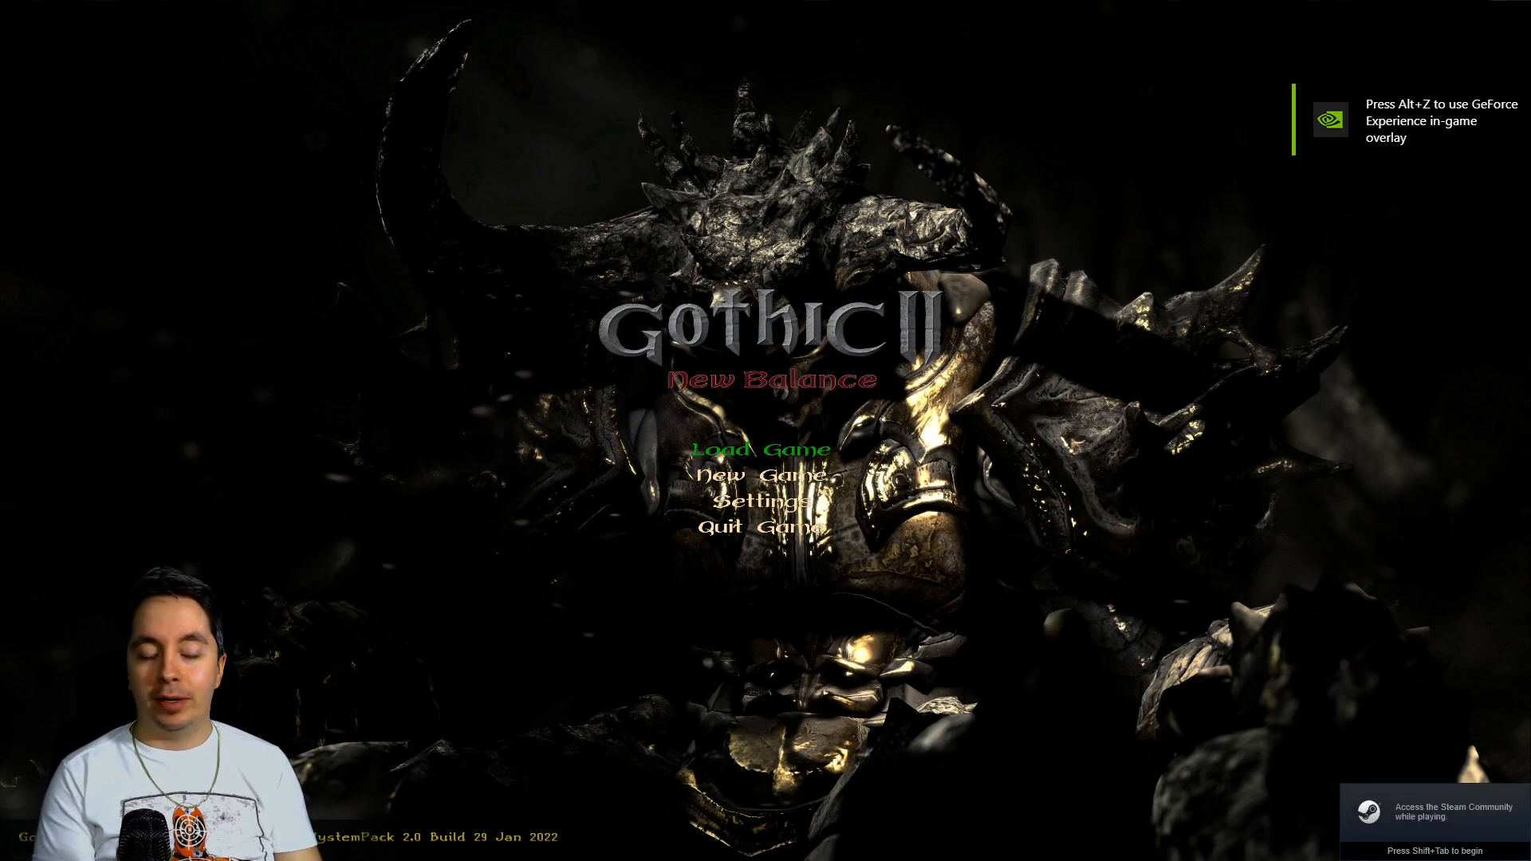
Open the Settings page from the game's main menu.
key(Down)
key(Down)
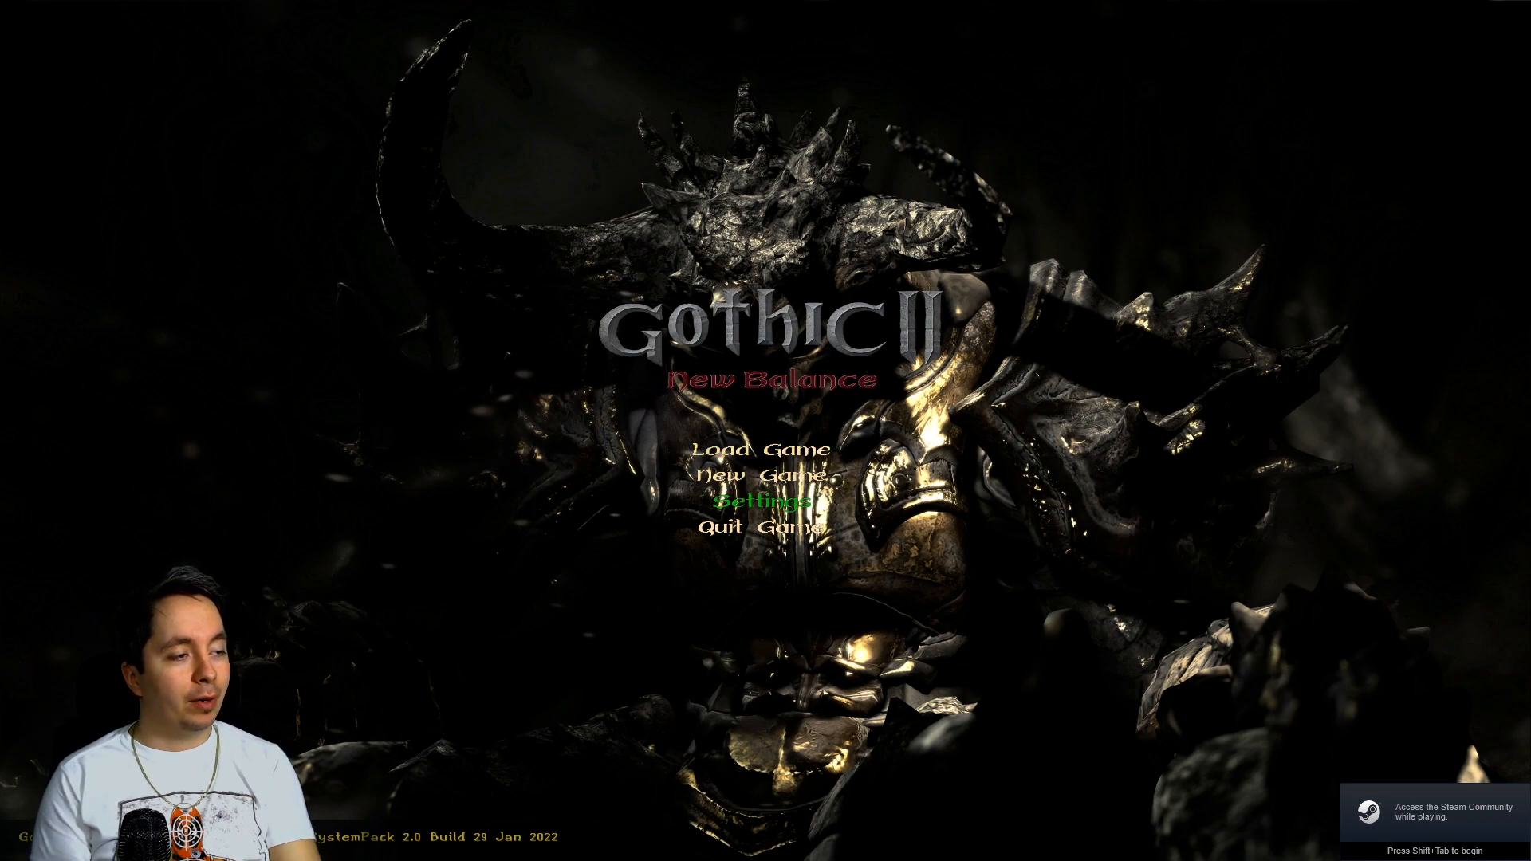
key(Up)
key(Up)
key(Down)
key(Down)
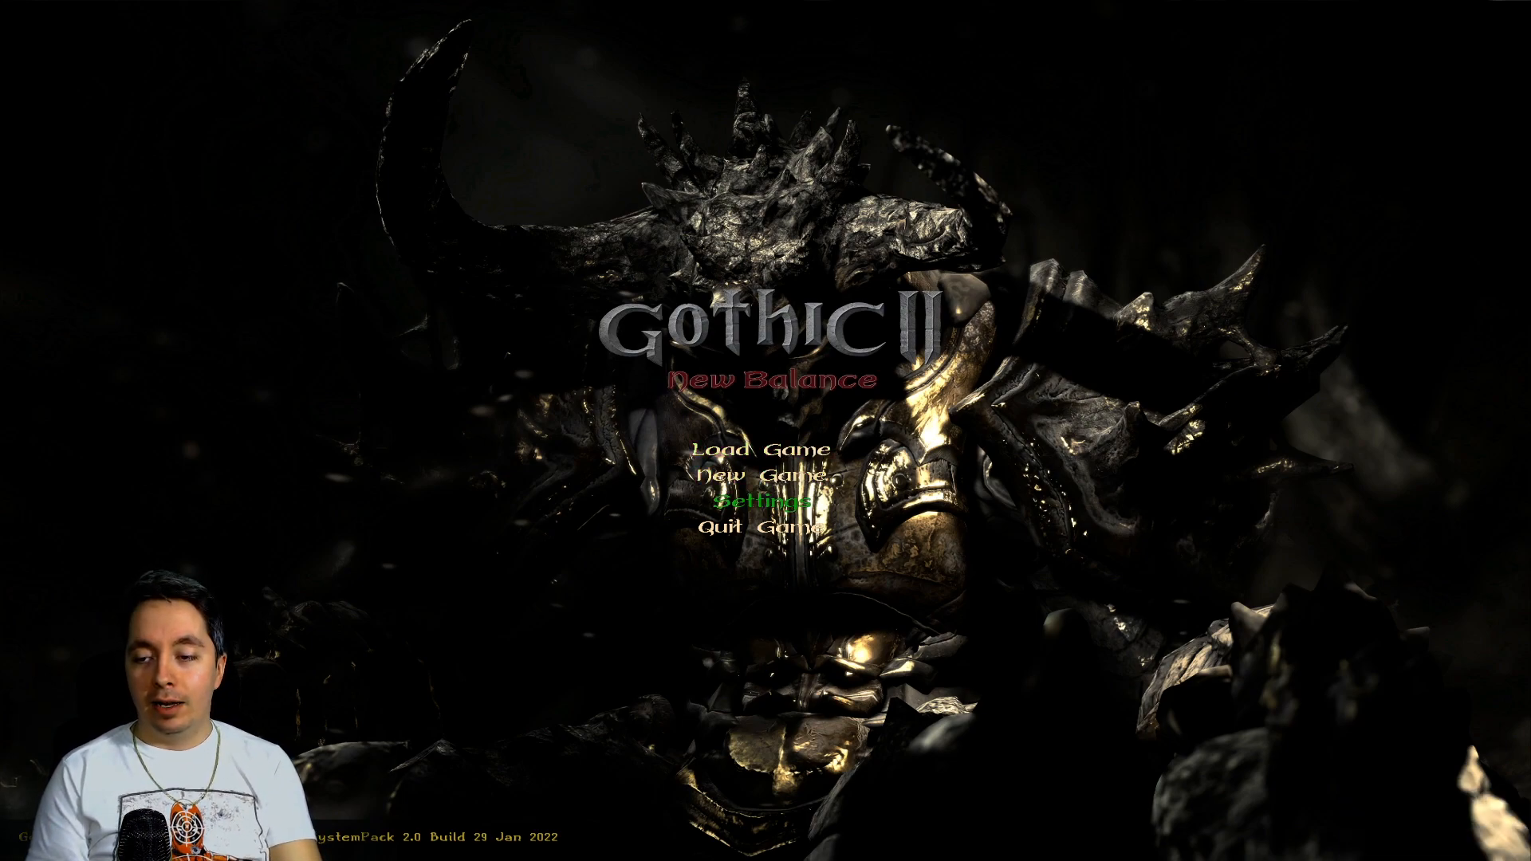
key(Return)
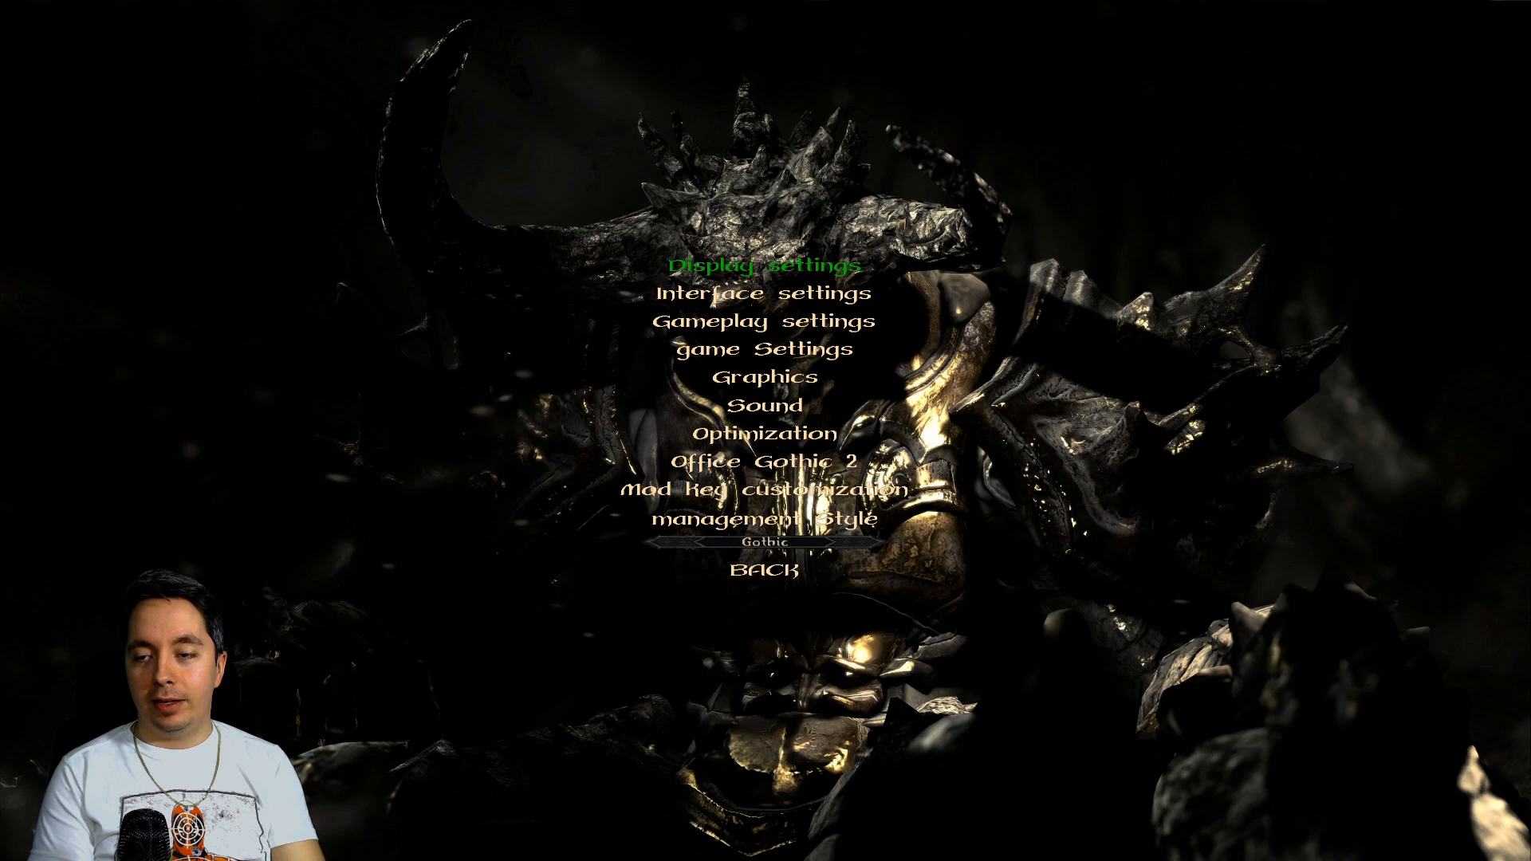
Open the Graphics settings page and bring up the DirectX 11 renderer's Settings dialog to examine its options.
key(Down)
key(Down)
key(Down)
key(Down)
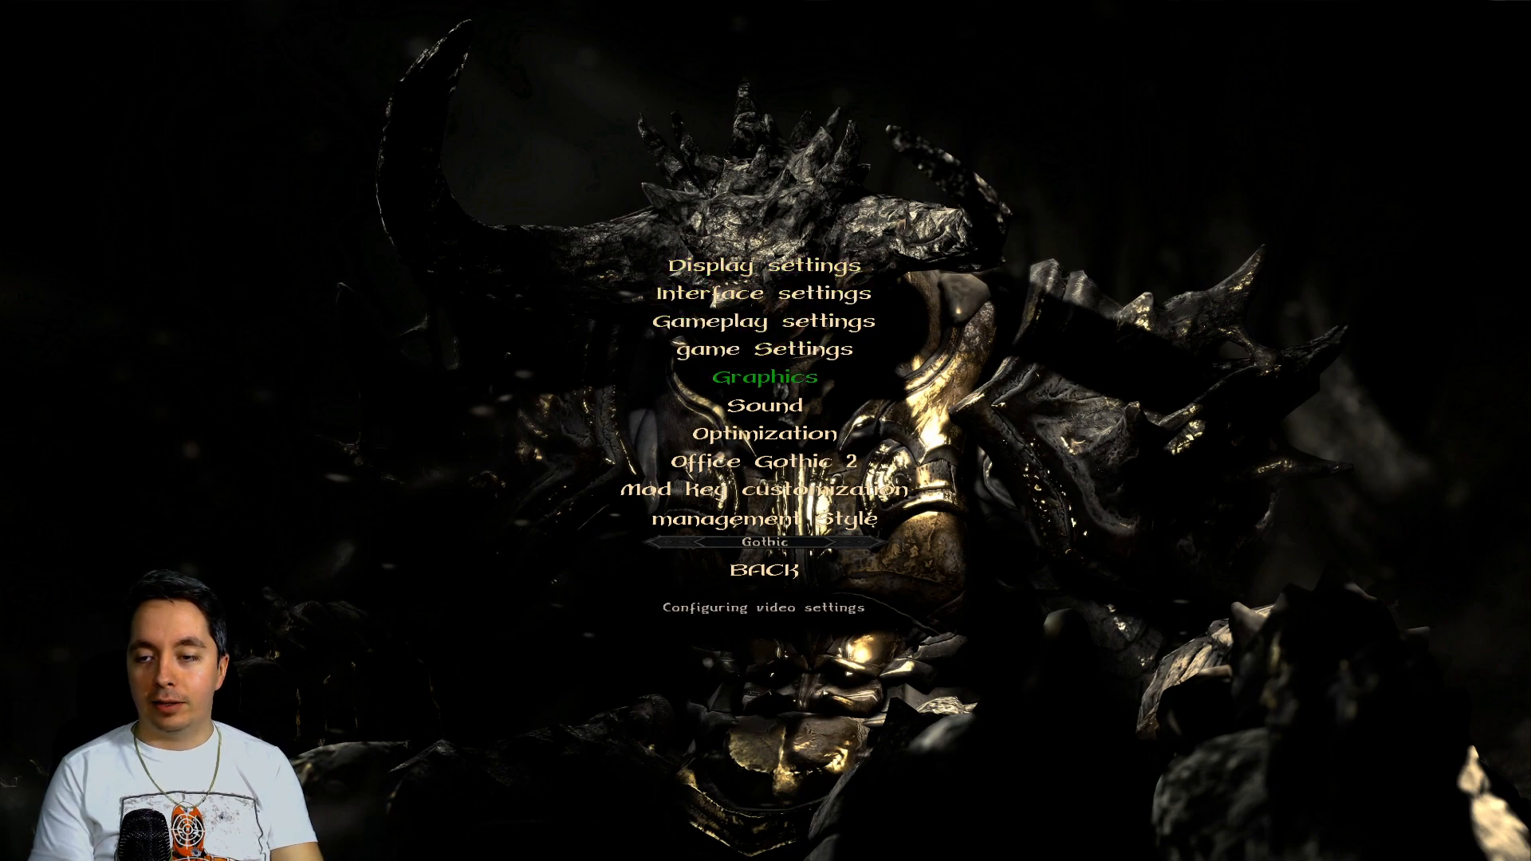
key(Up)
key(Down)
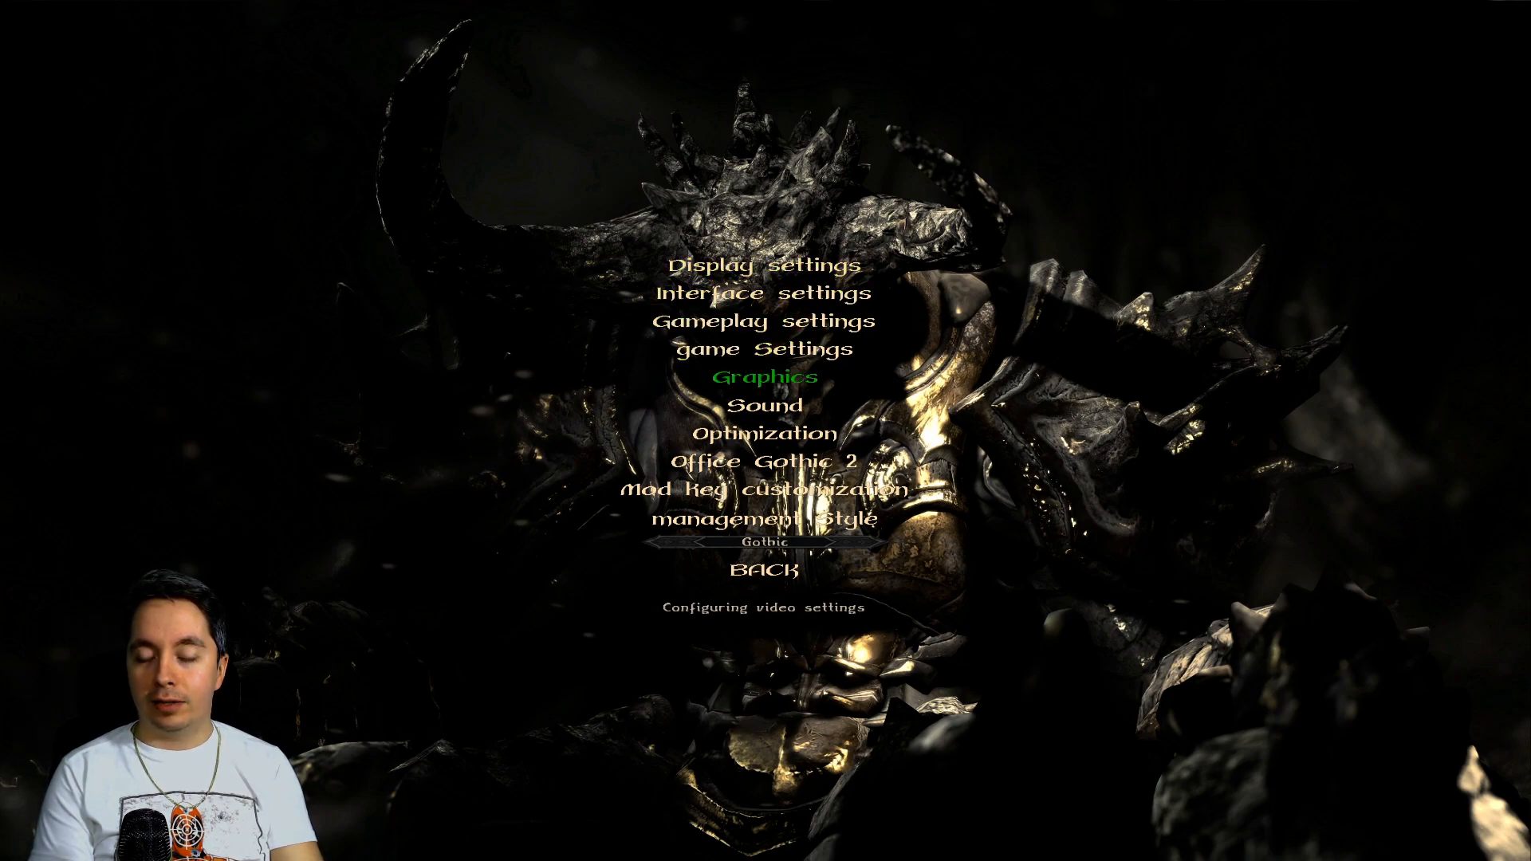
key(Return)
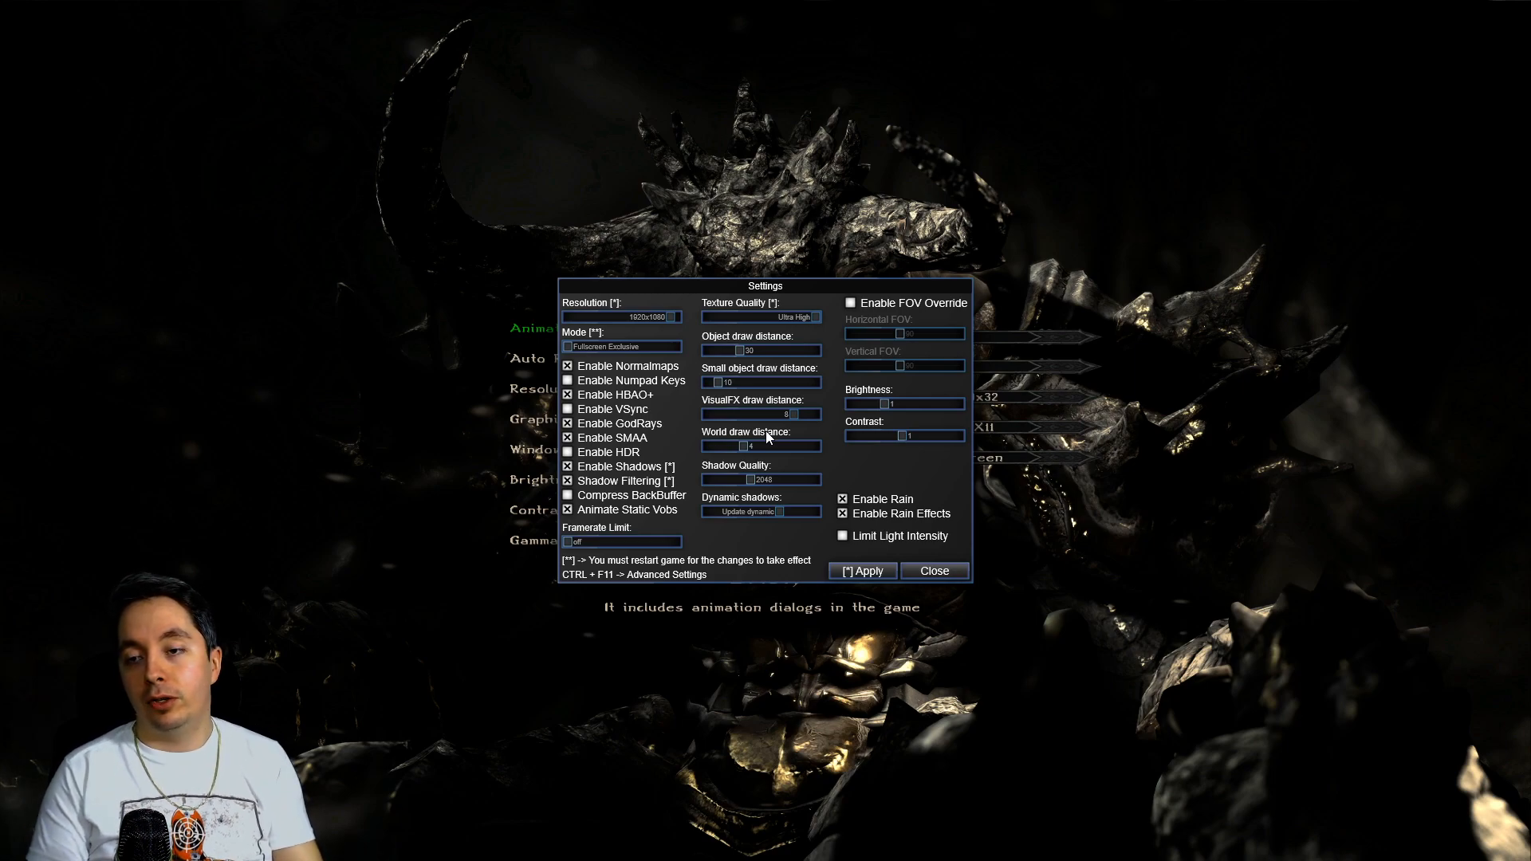
Close the renderer's Settings dialog without changes and return to the game's main menu.
click(937, 571)
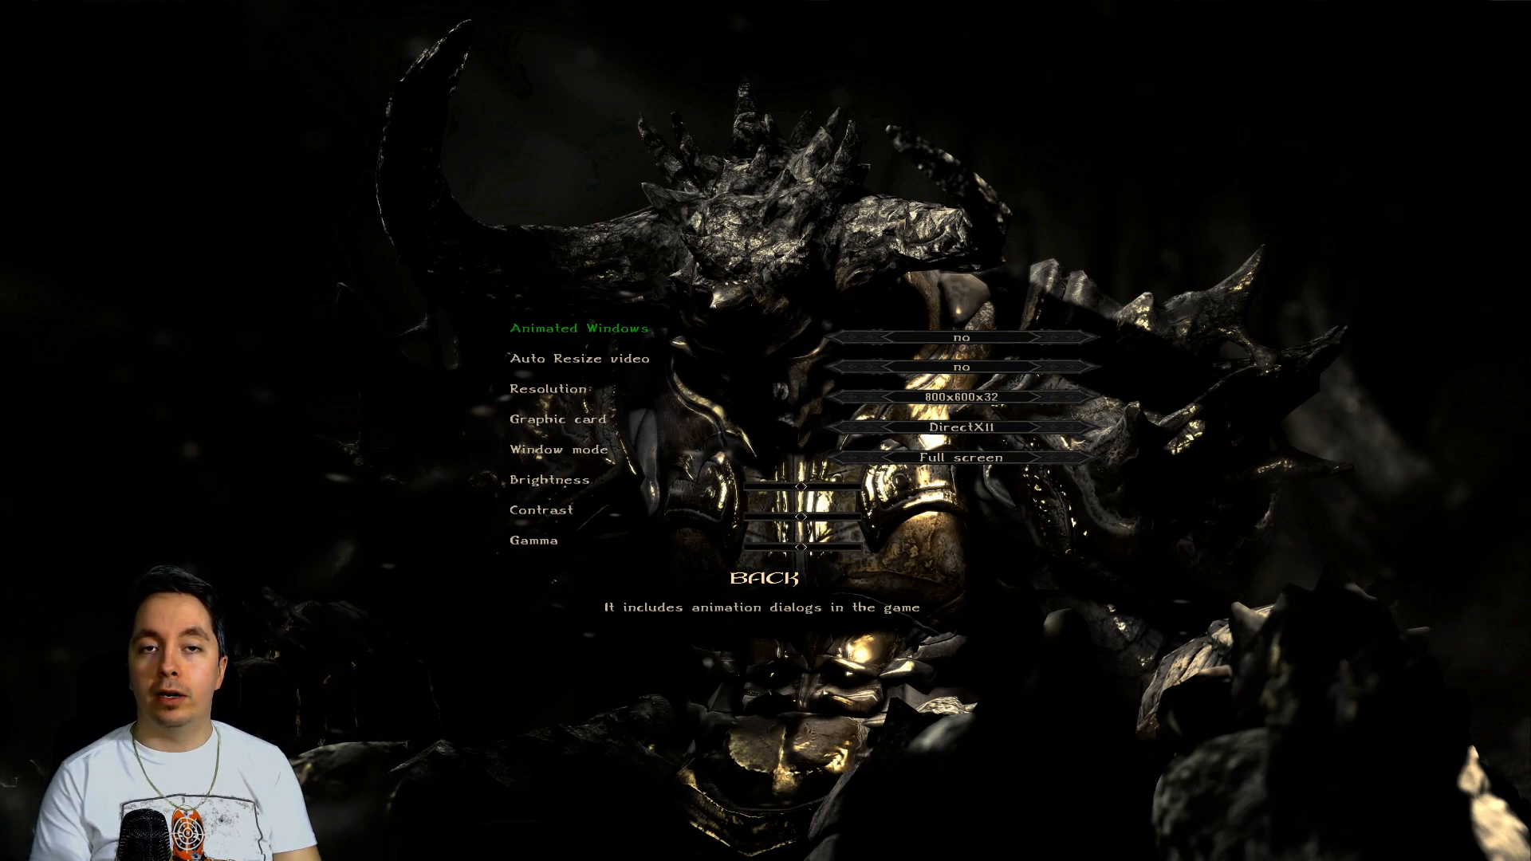
key(Escape)
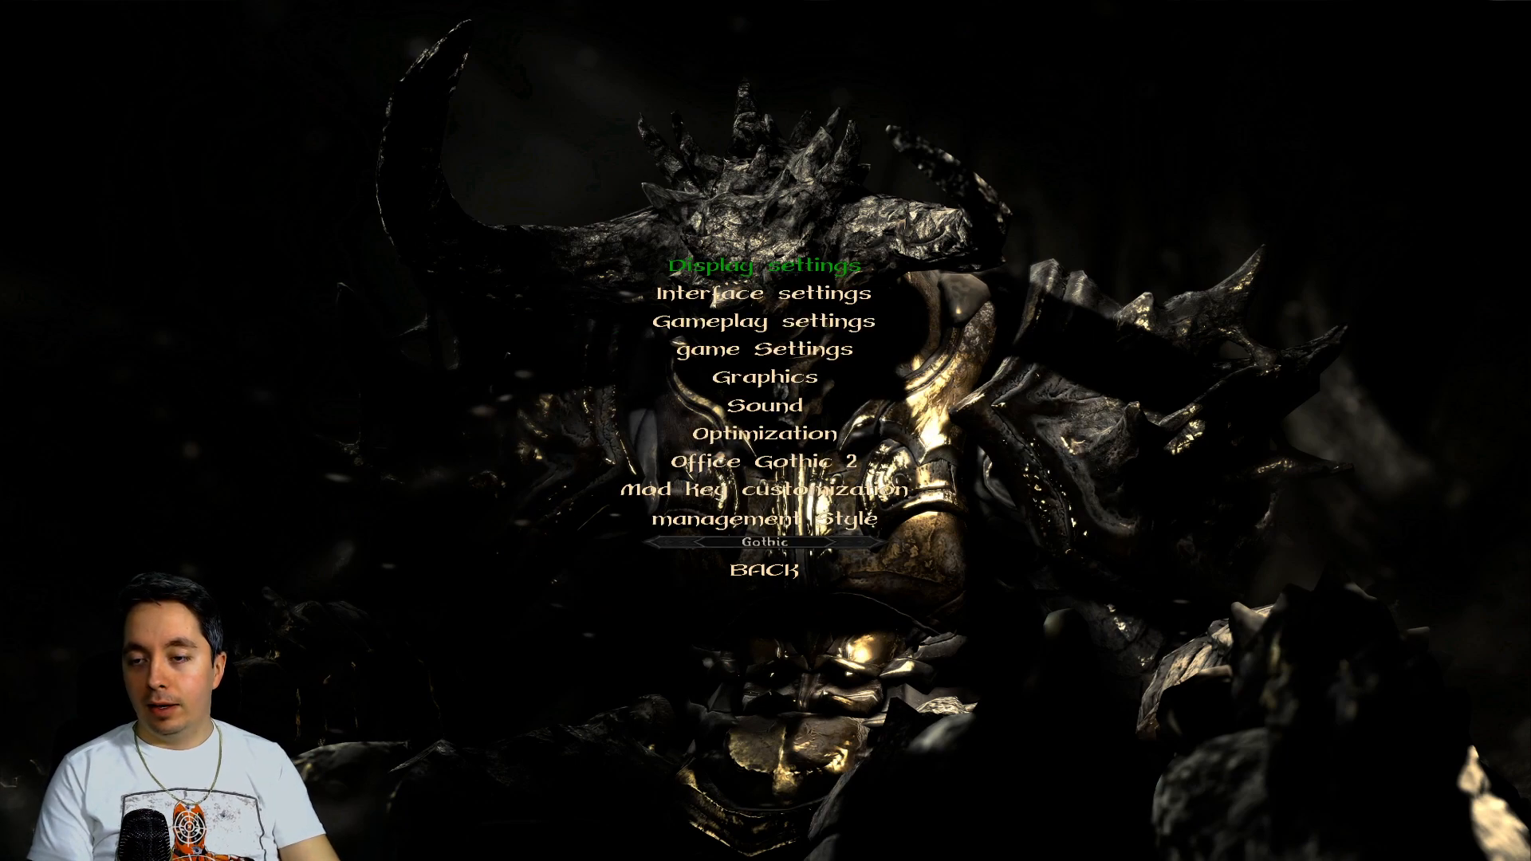
key(Escape)
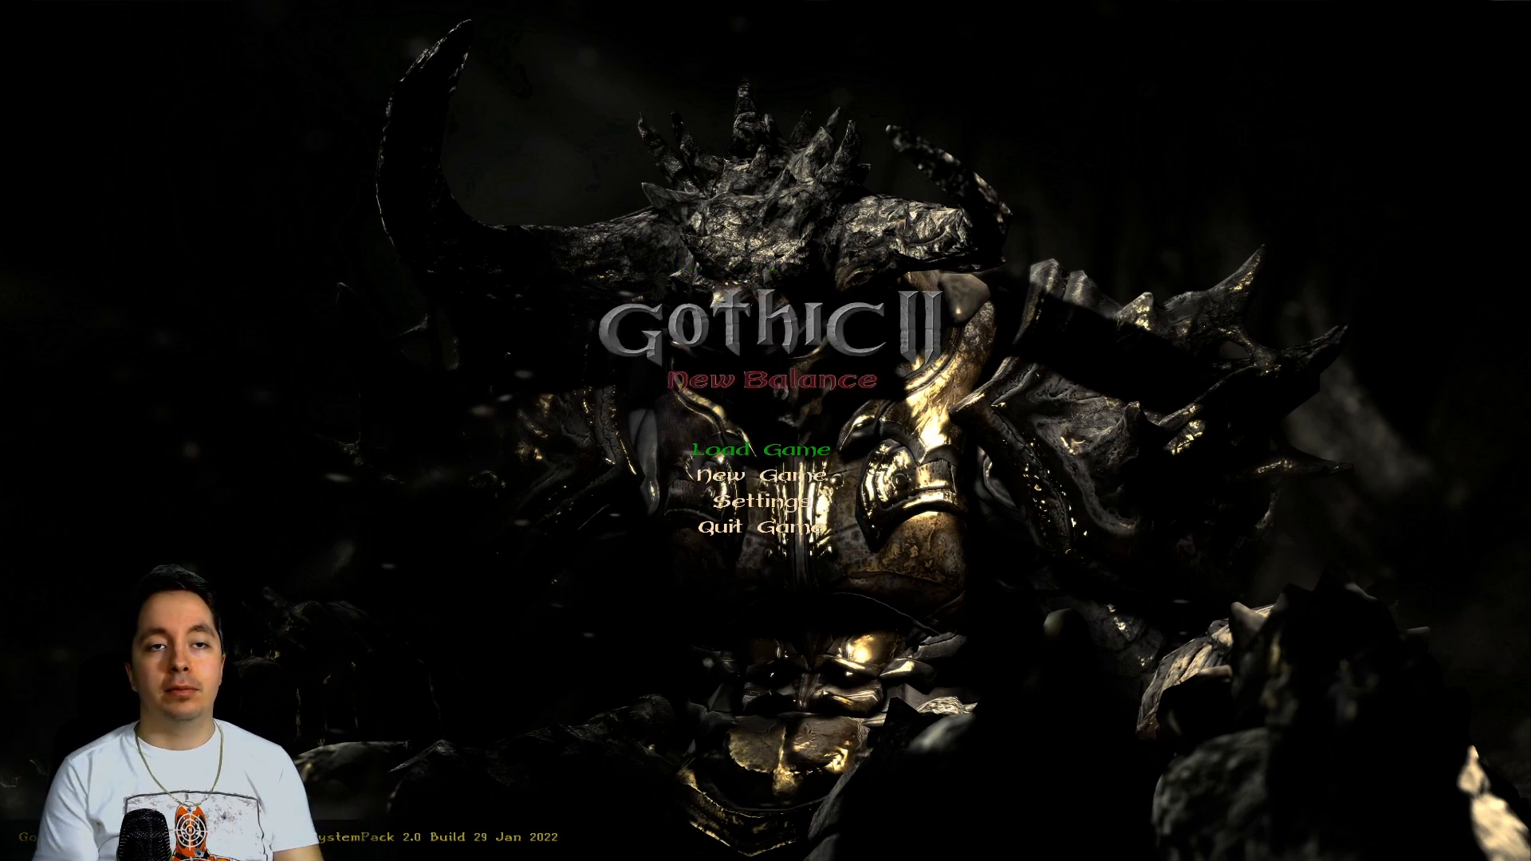